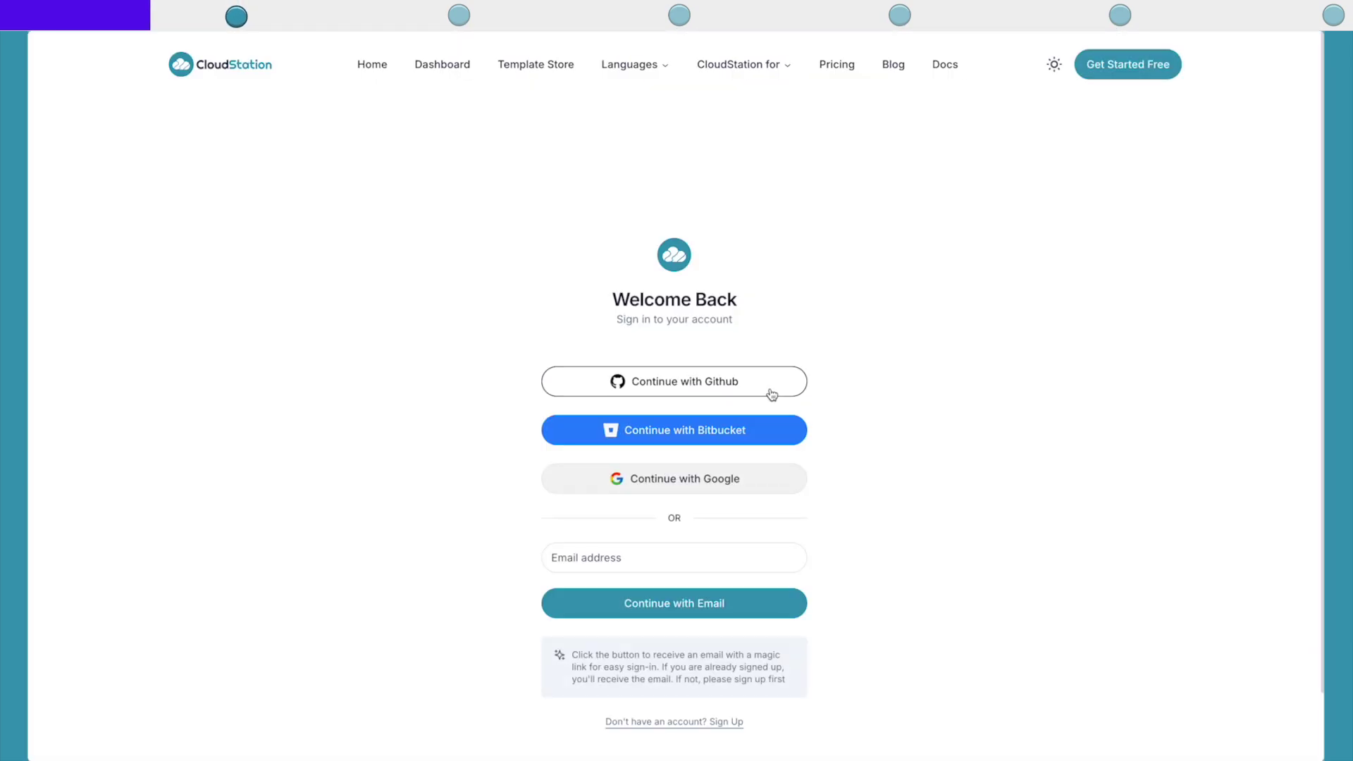
Step: Sign in with Google and create a new project named Minio
click(772, 395)
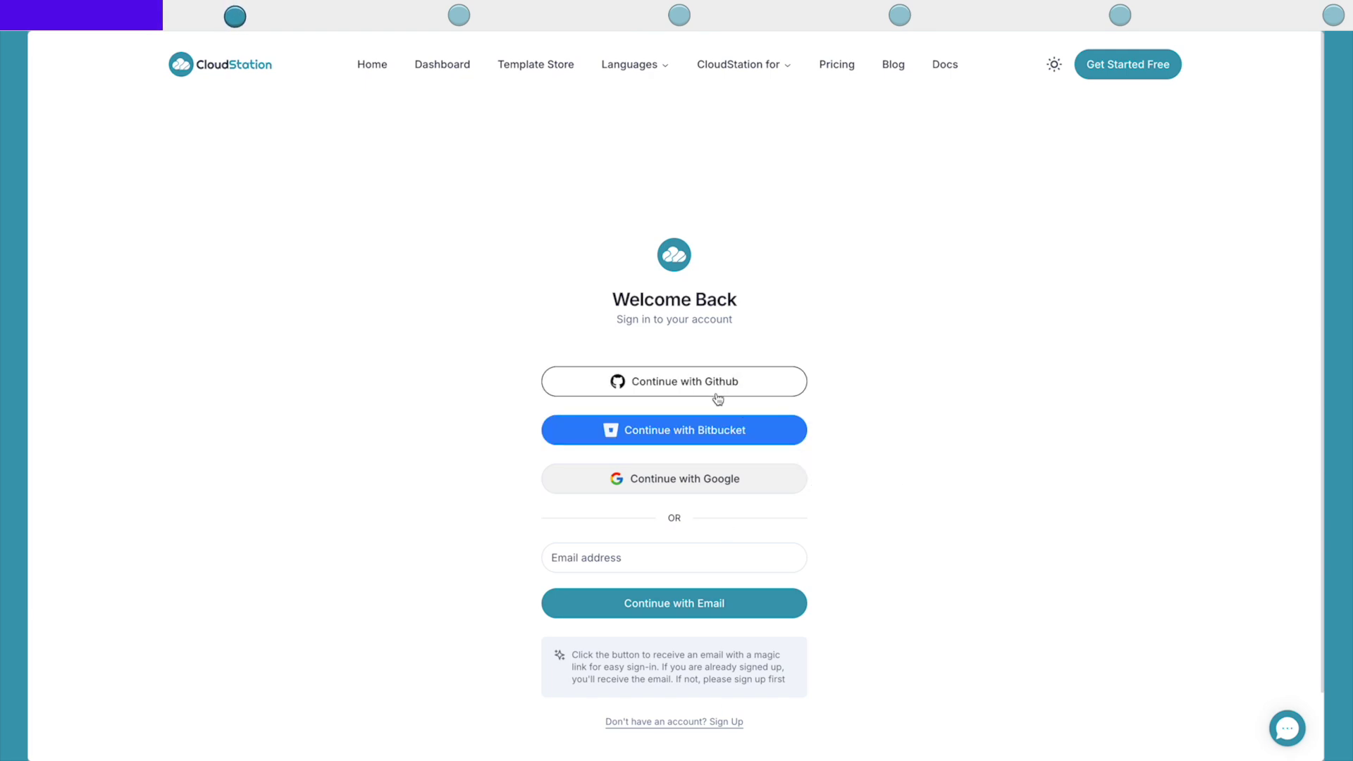
click(685, 485)
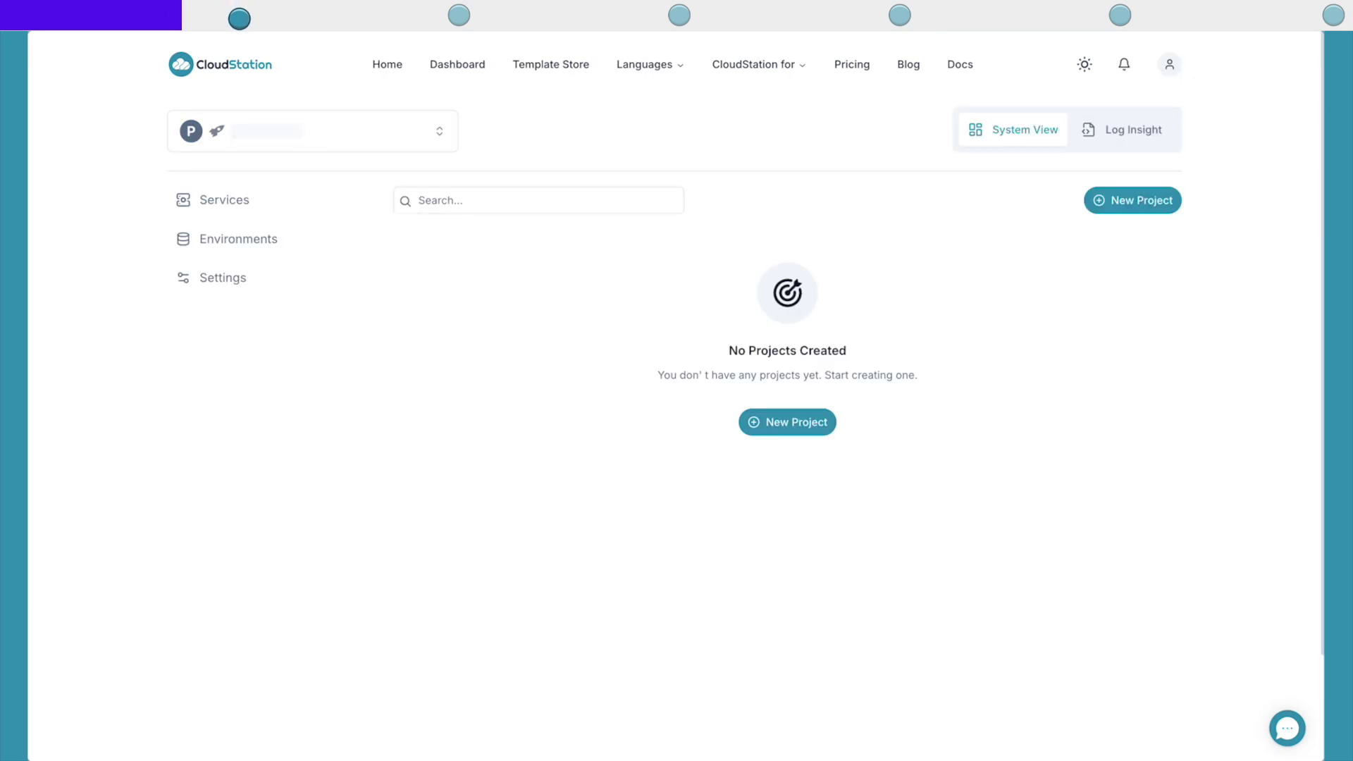
click(798, 427)
text(Mi)
text(rror)
click(856, 514)
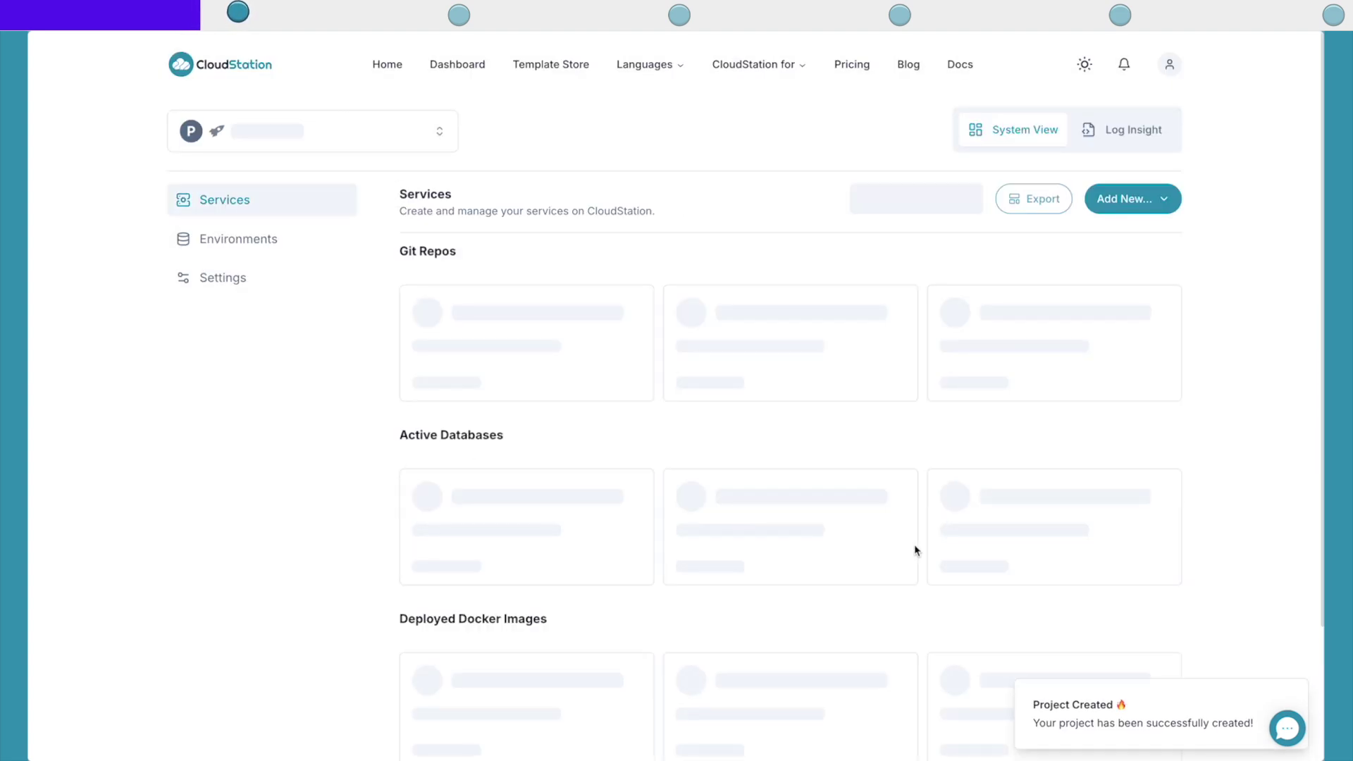
click(792, 443)
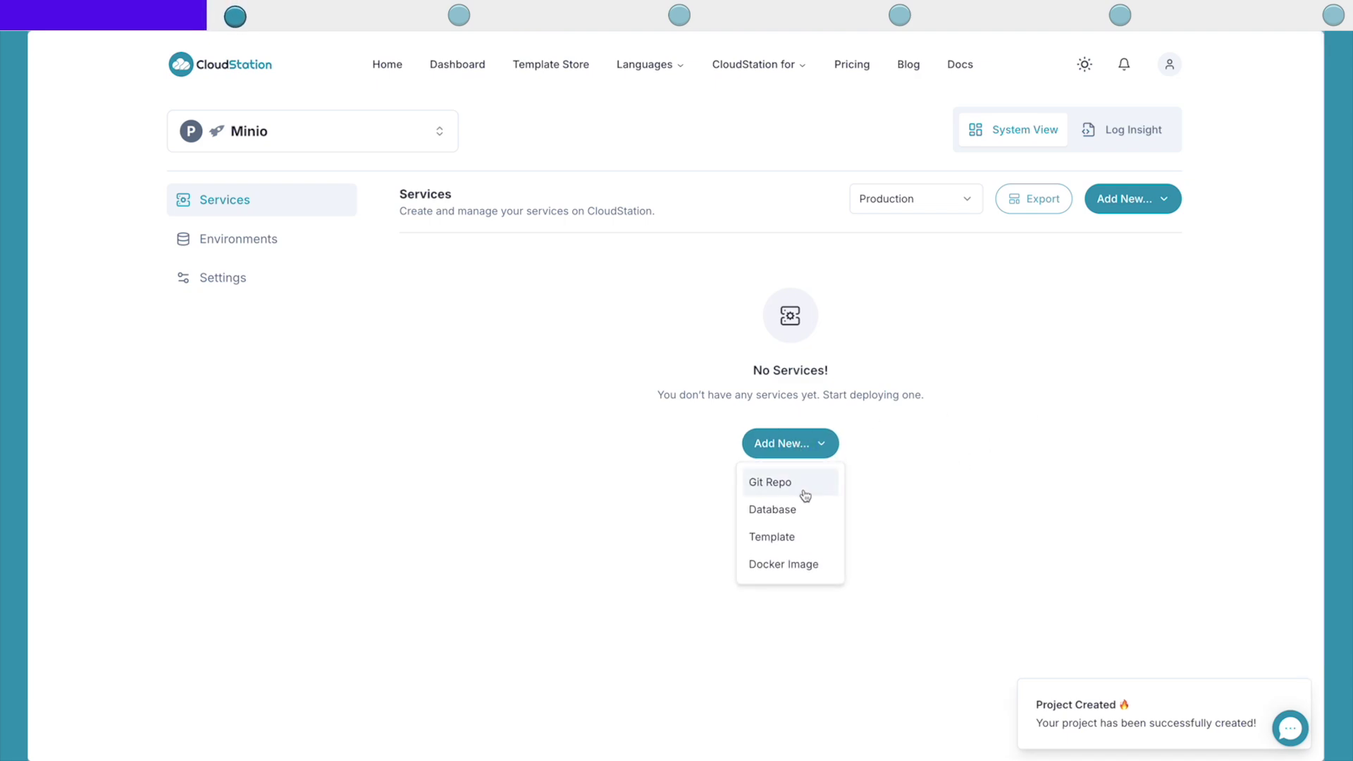
Step: Search the template list for Minio and deploy the Minio template into Production
click(803, 537)
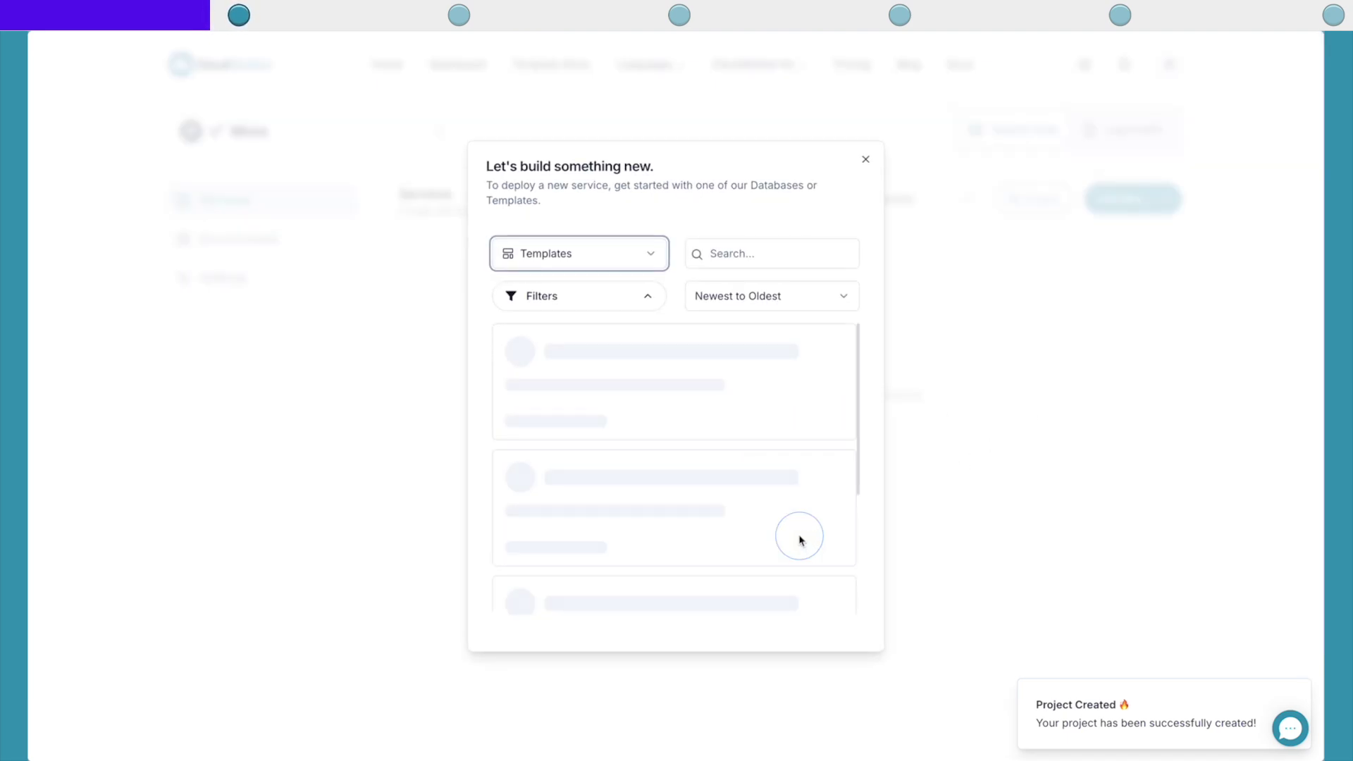
click(735, 258)
text(minio)
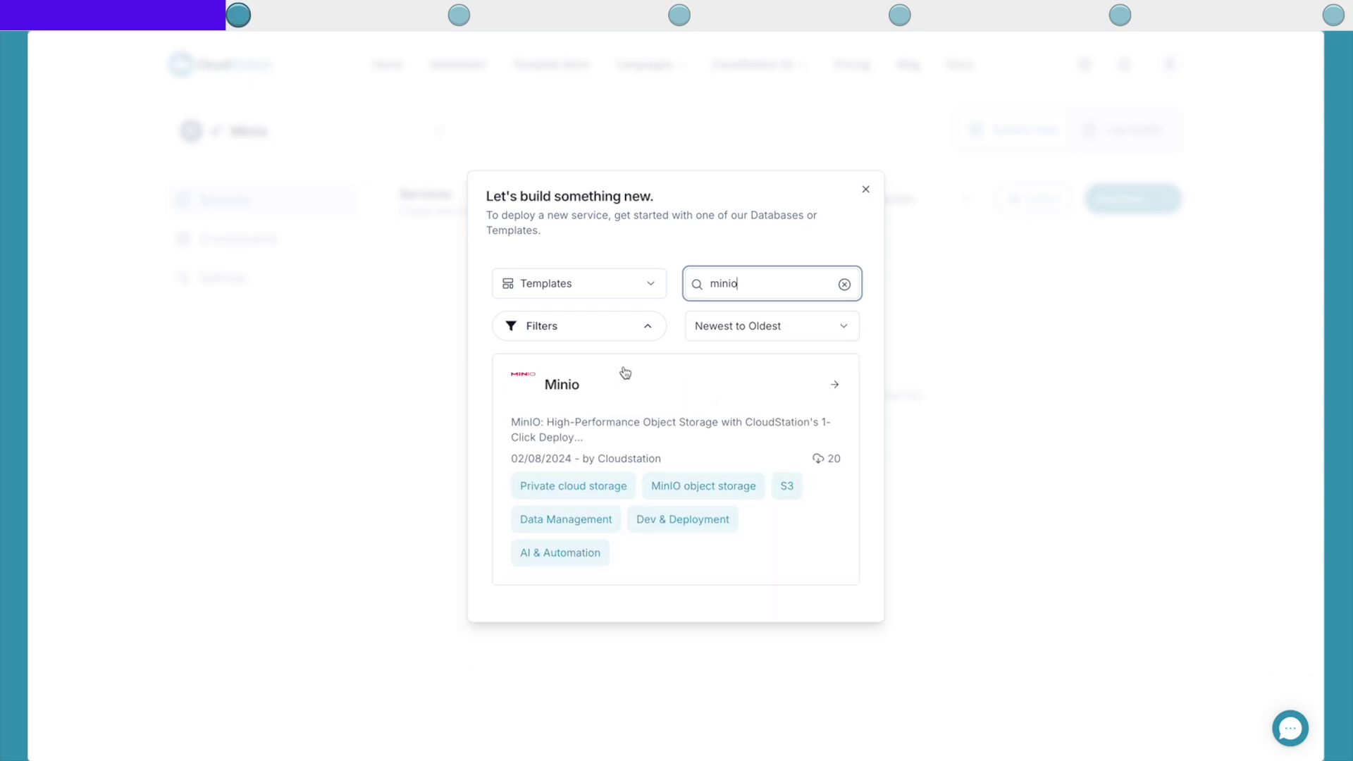
click(625, 373)
scroll(382, 608, down, 2)
scroll(383, 608, down, 10)
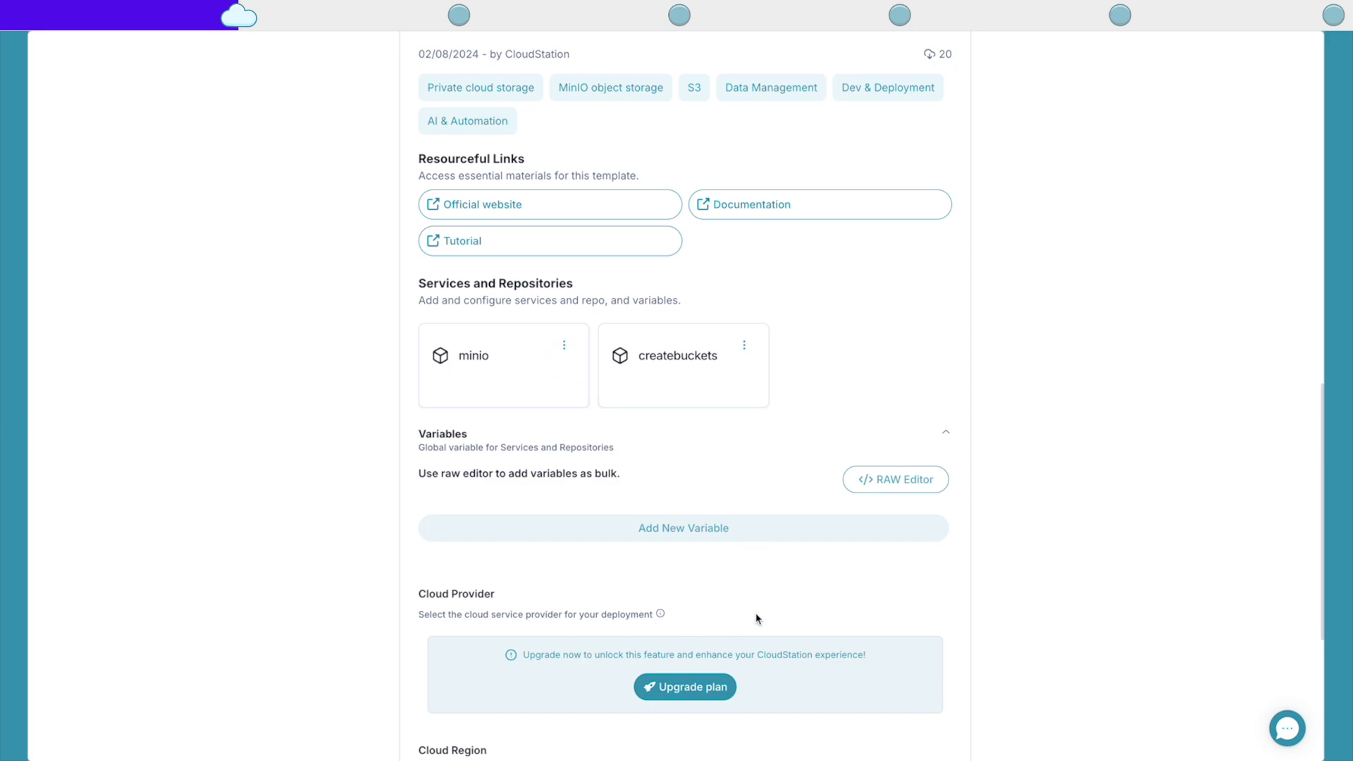
scroll(757, 619, down, 5)
click(689, 572)
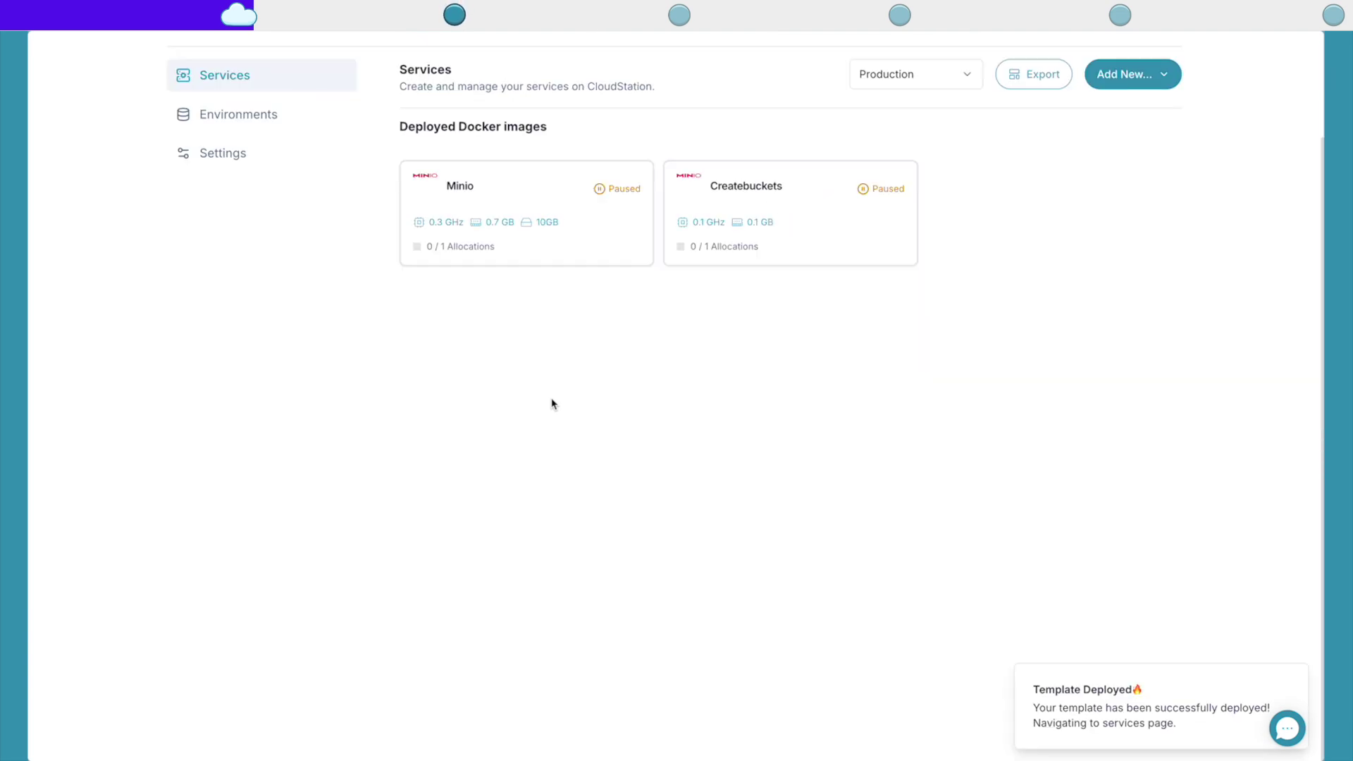
Step: Inspect the Minio service's environment variables and the Createbuckets service details
click(476, 194)
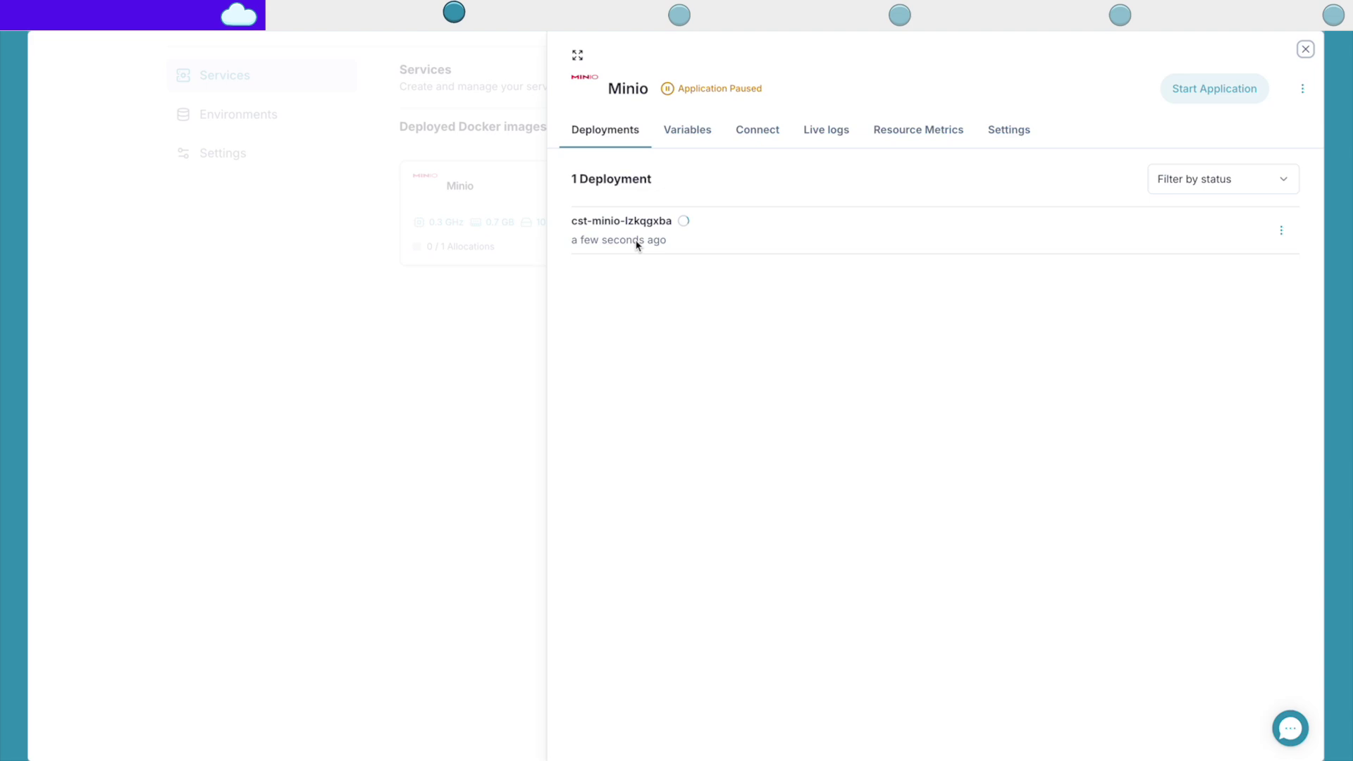
click(687, 133)
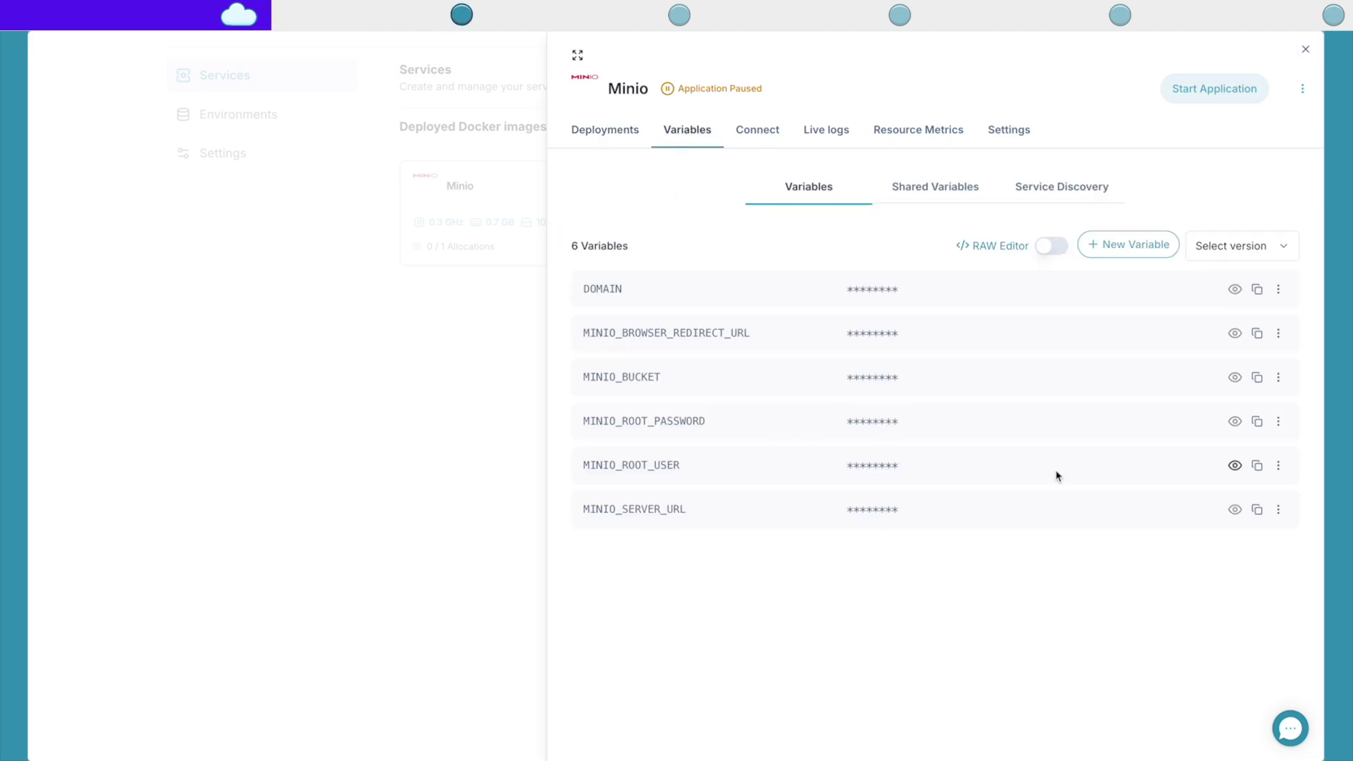
drag(718, 423, 596, 420)
click(692, 444)
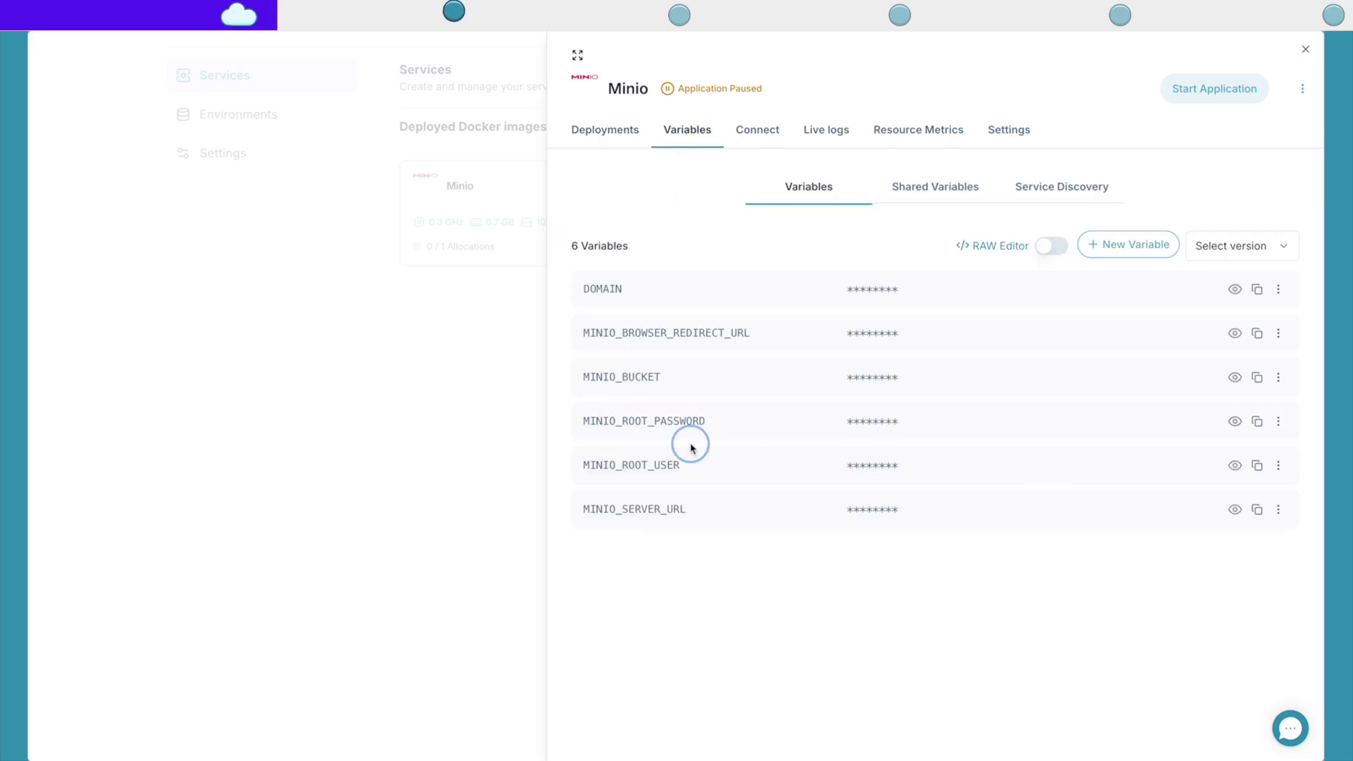
drag(687, 465, 542, 465)
click(542, 465)
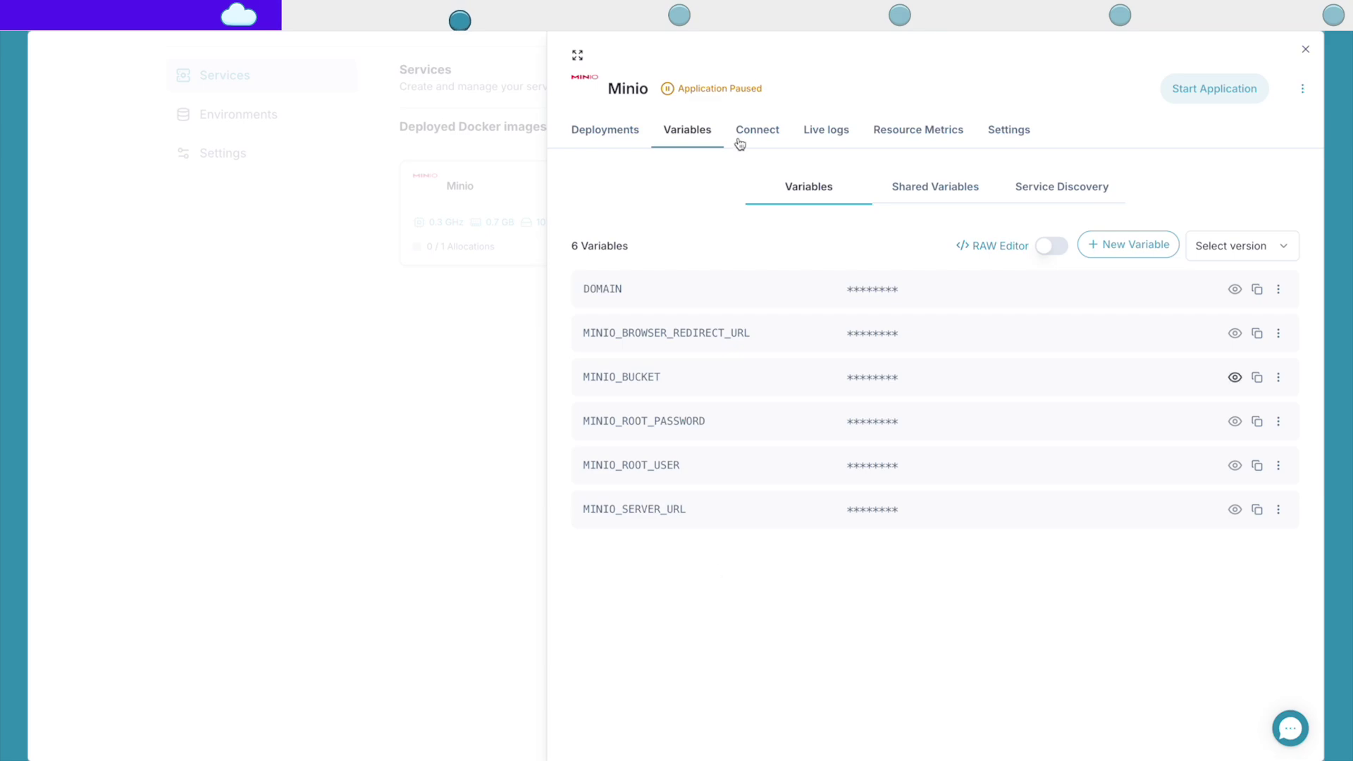
click(487, 384)
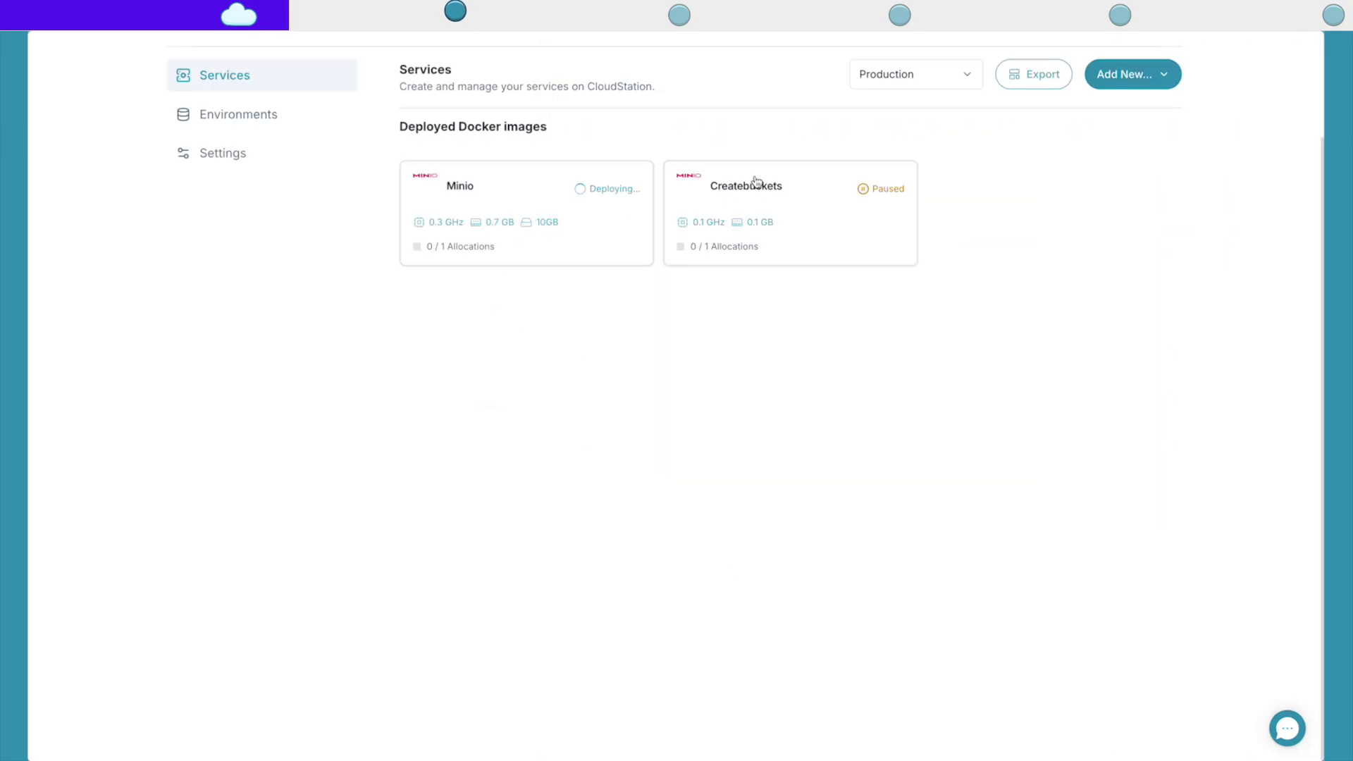
click(766, 202)
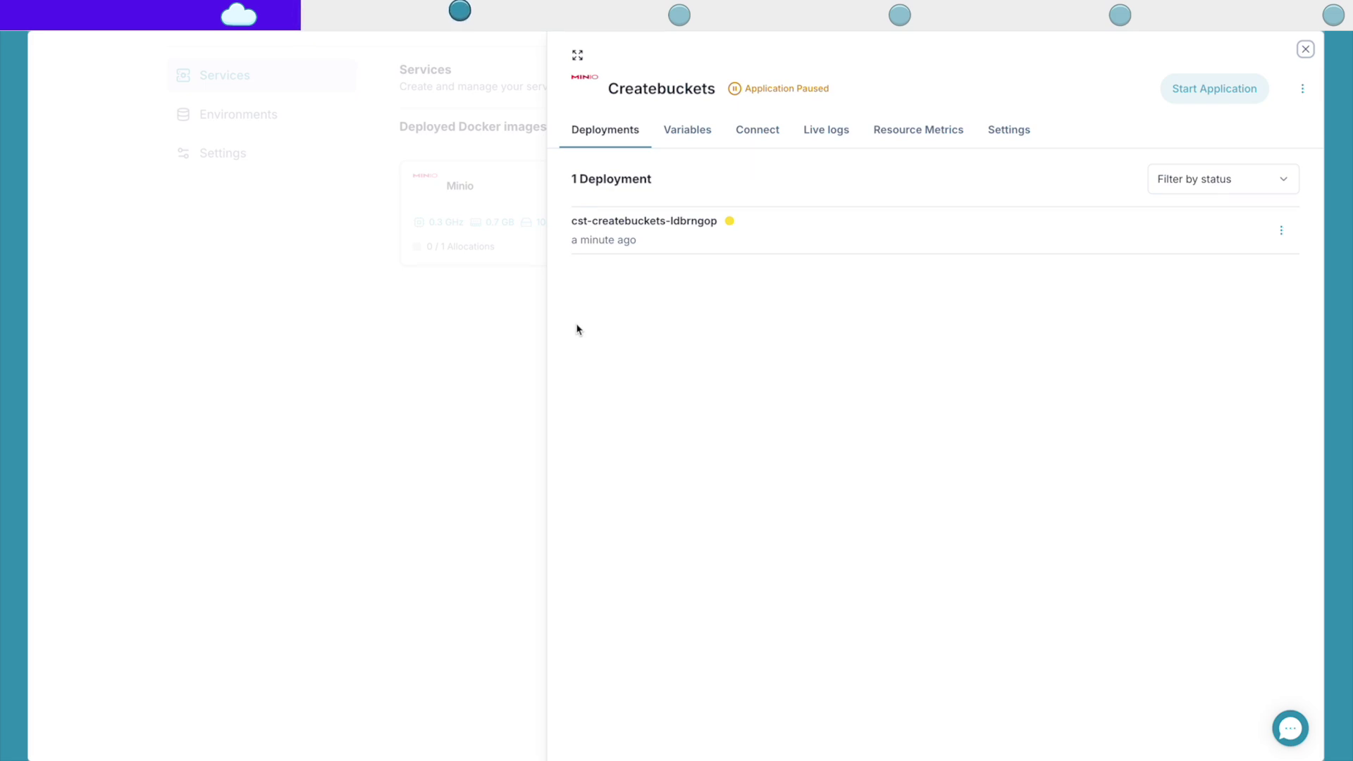
click(381, 462)
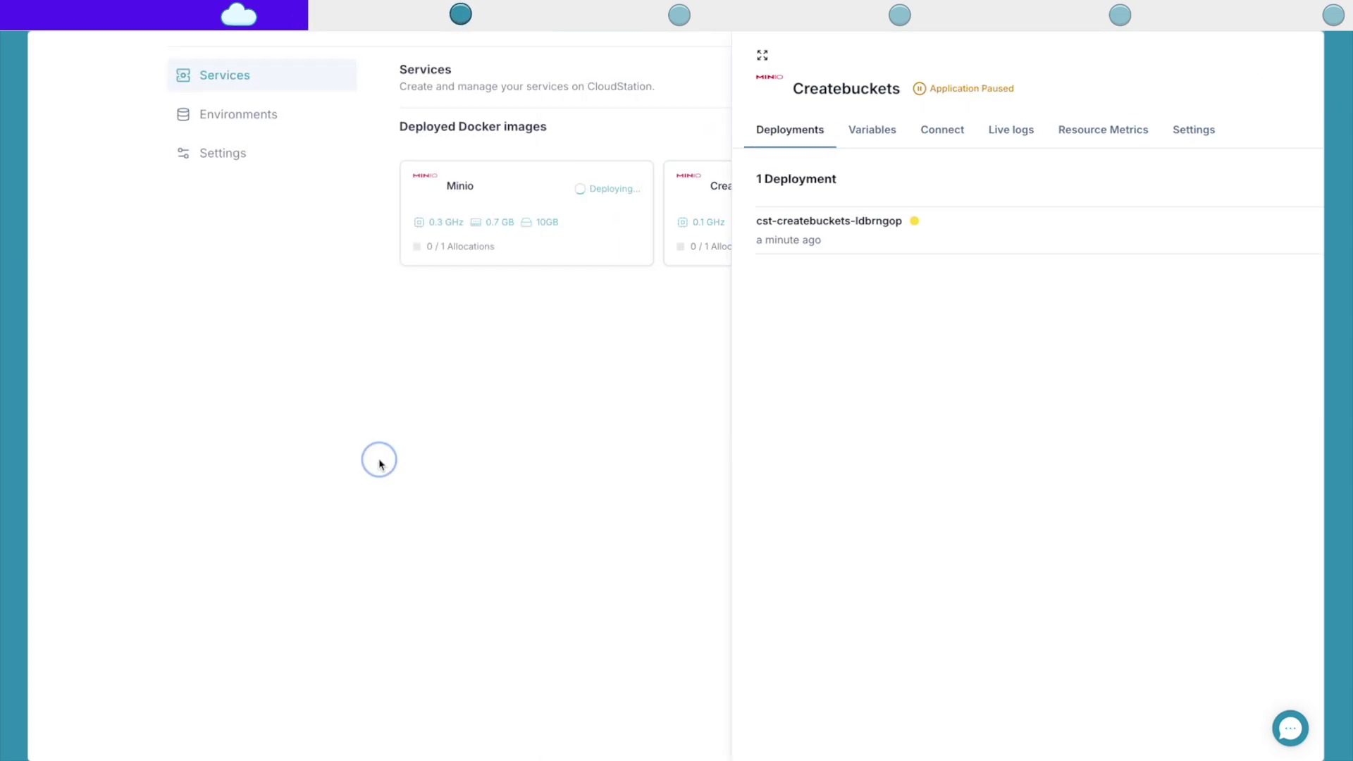
Step: Check Minio's live logs, then open its first subdomain, the MinIO web console
click(486, 199)
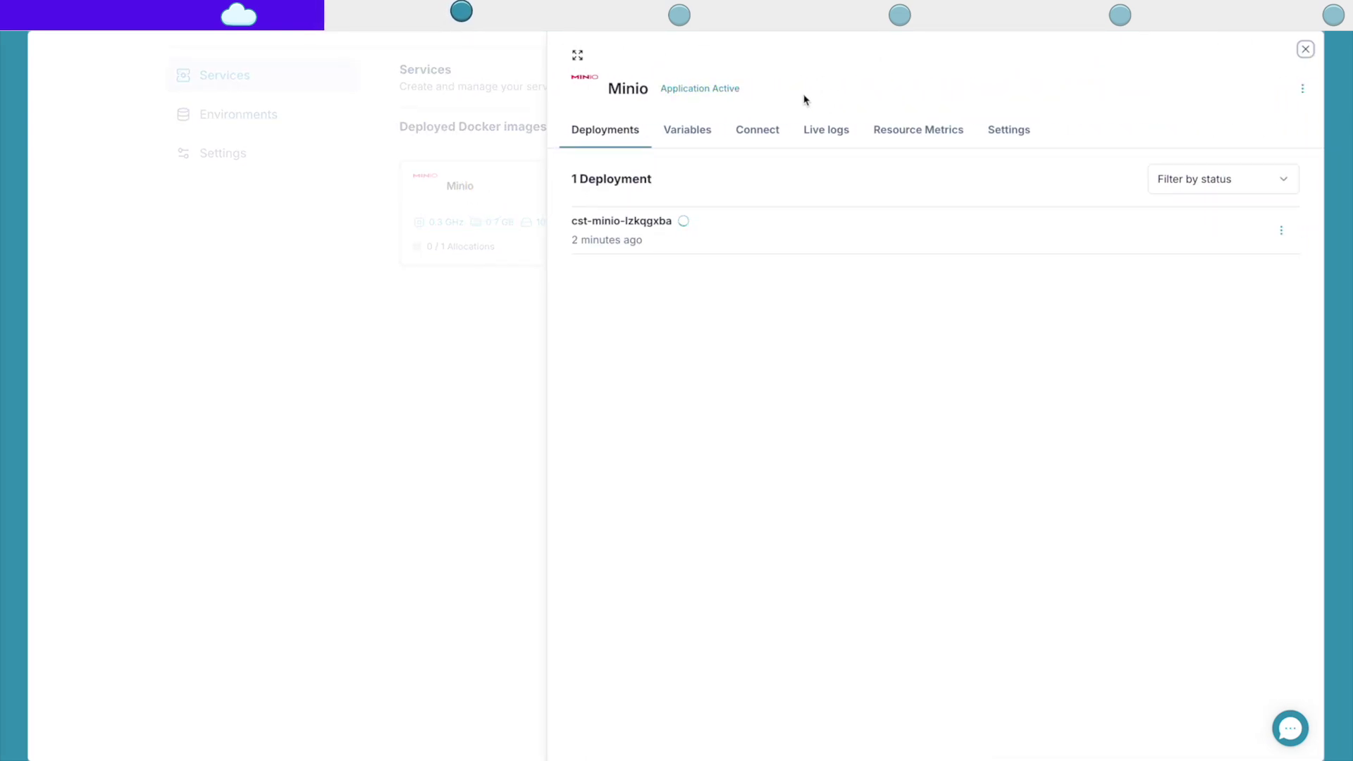
click(825, 129)
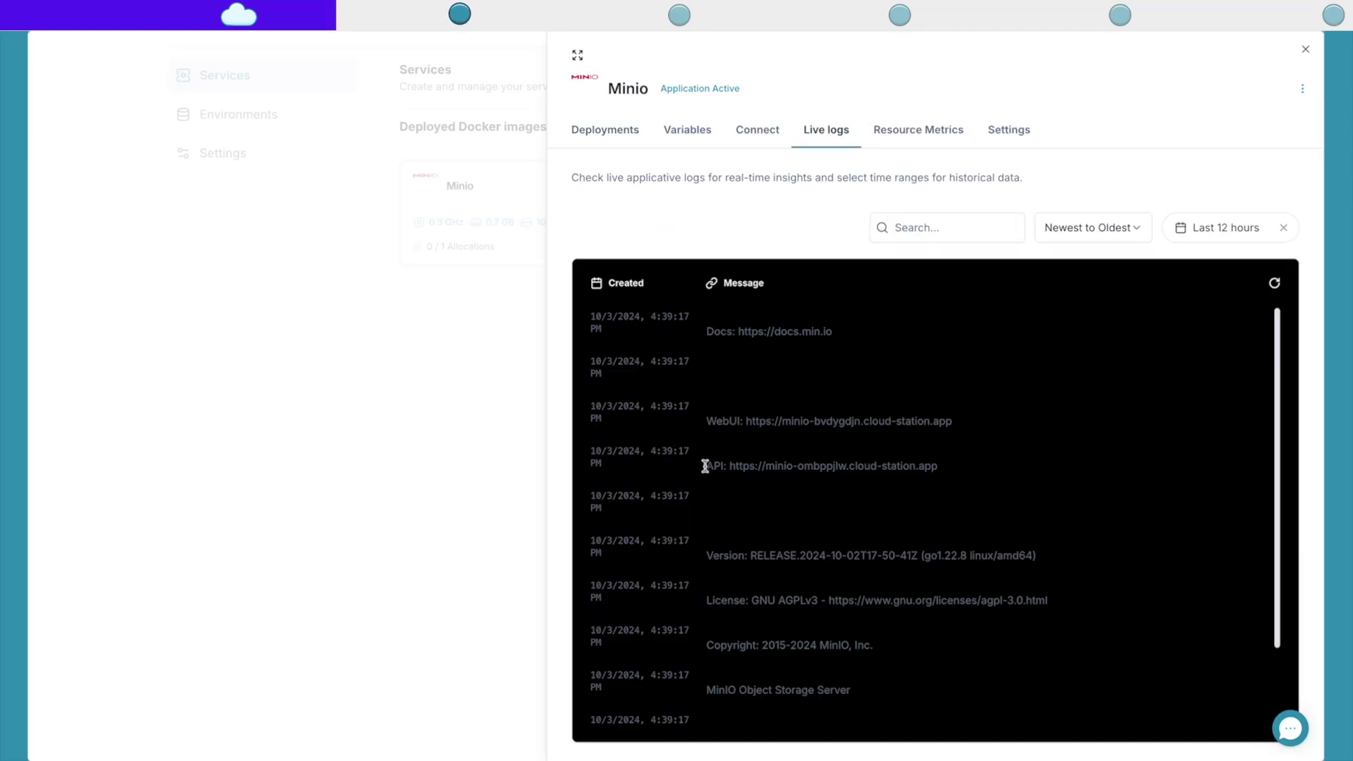
drag(975, 465, 806, 463)
click(907, 447)
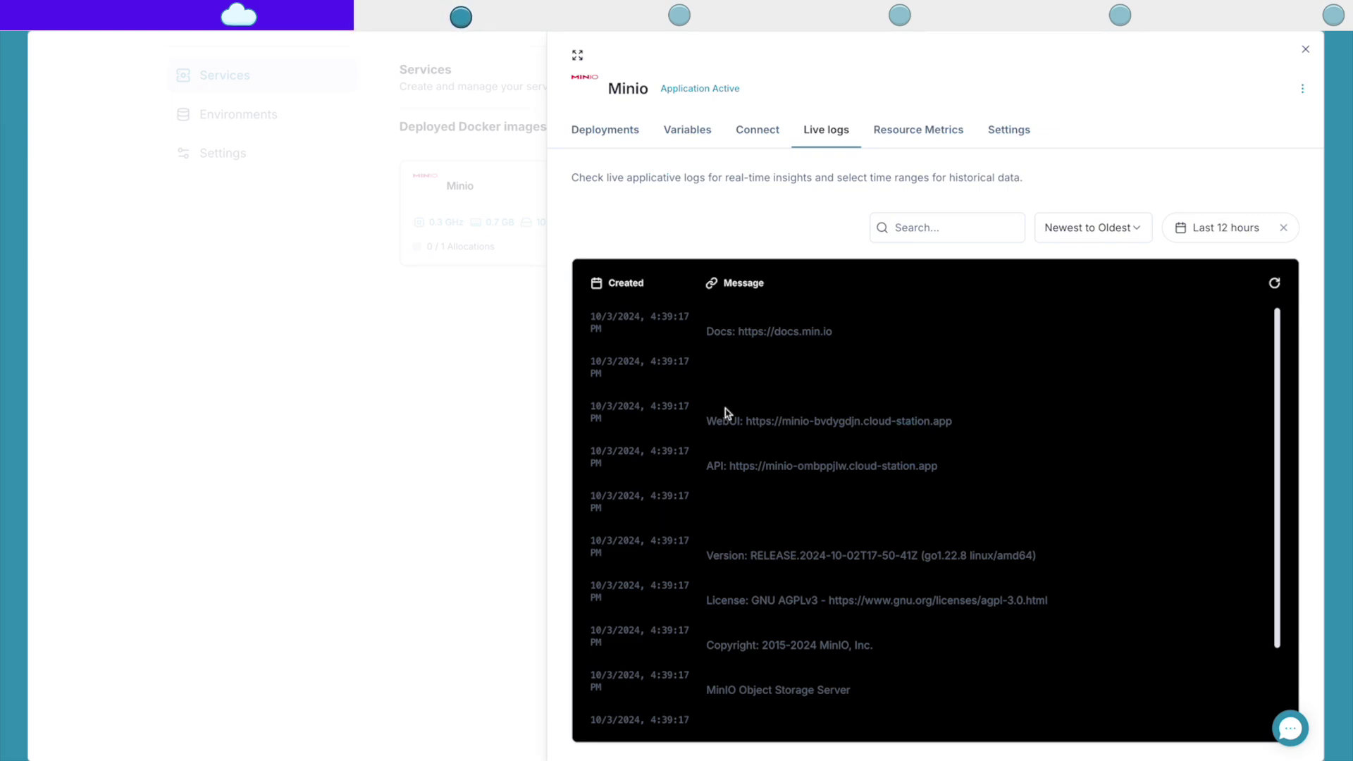
click(773, 130)
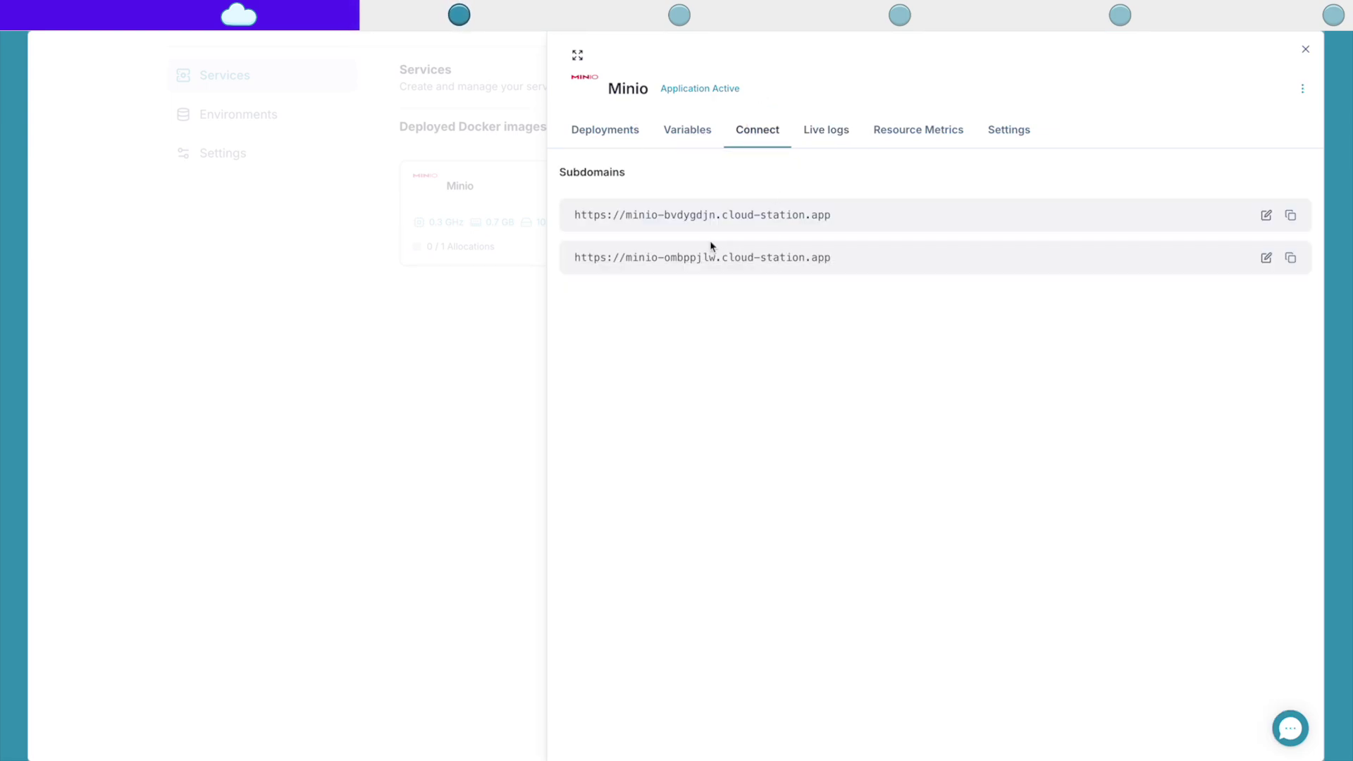
click(746, 217)
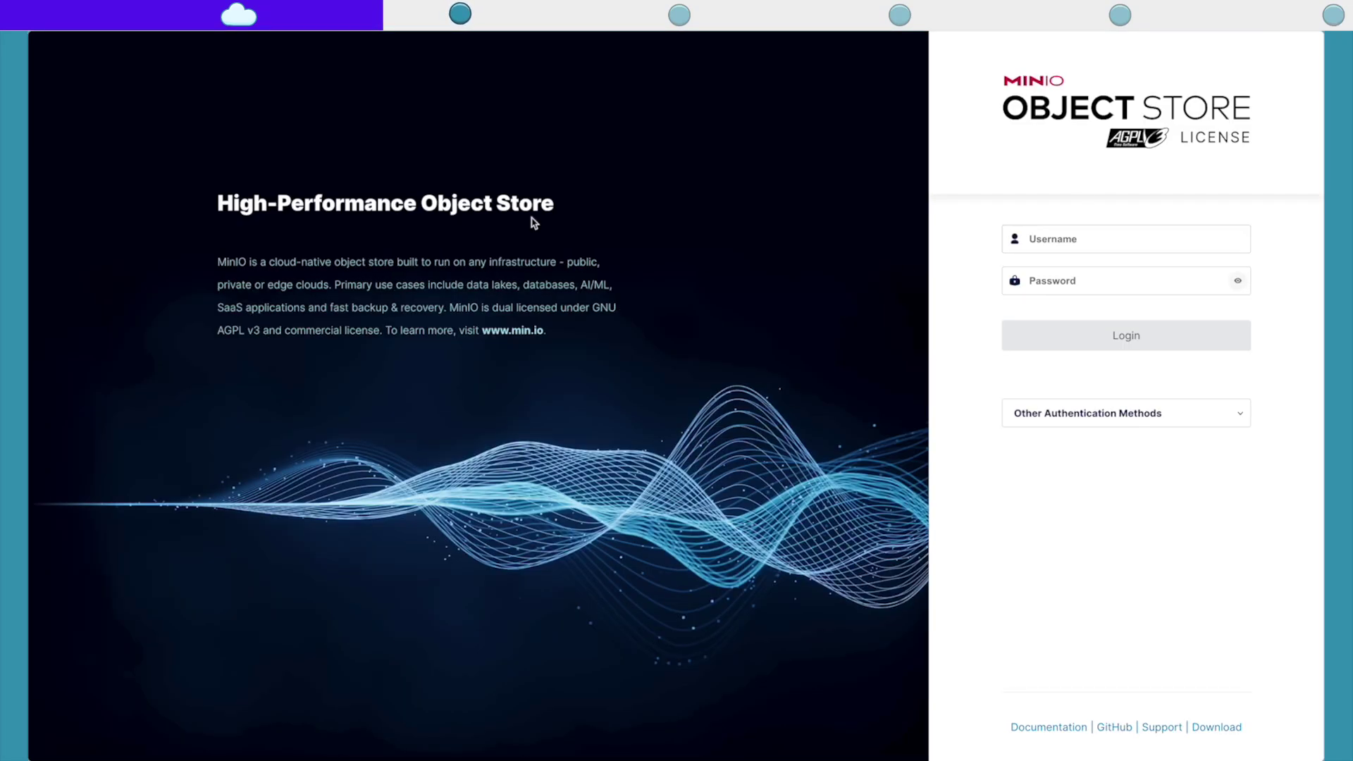
Step: Copy the MINIO_ROOT_USER value into the MinIO Console username field
mouse_move(29, 282)
click(106, 383)
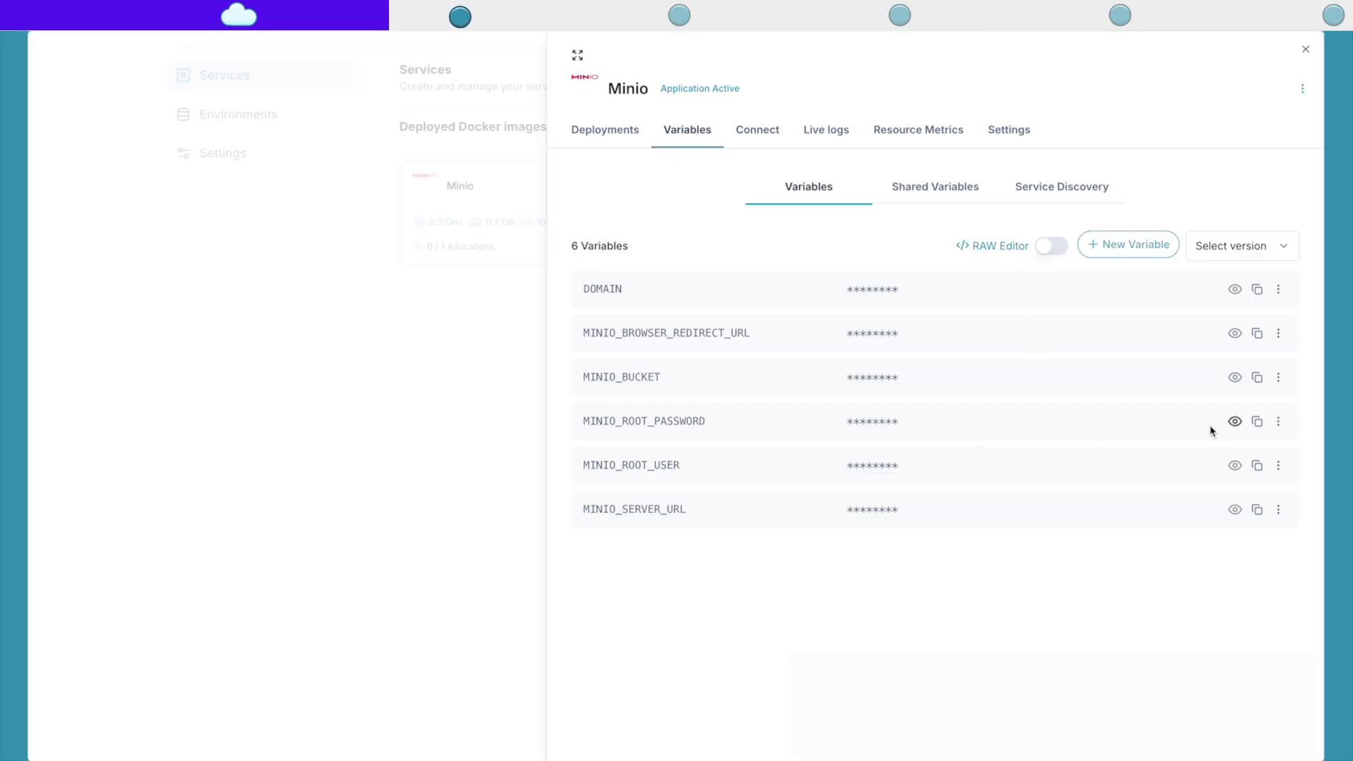
click(1234, 465)
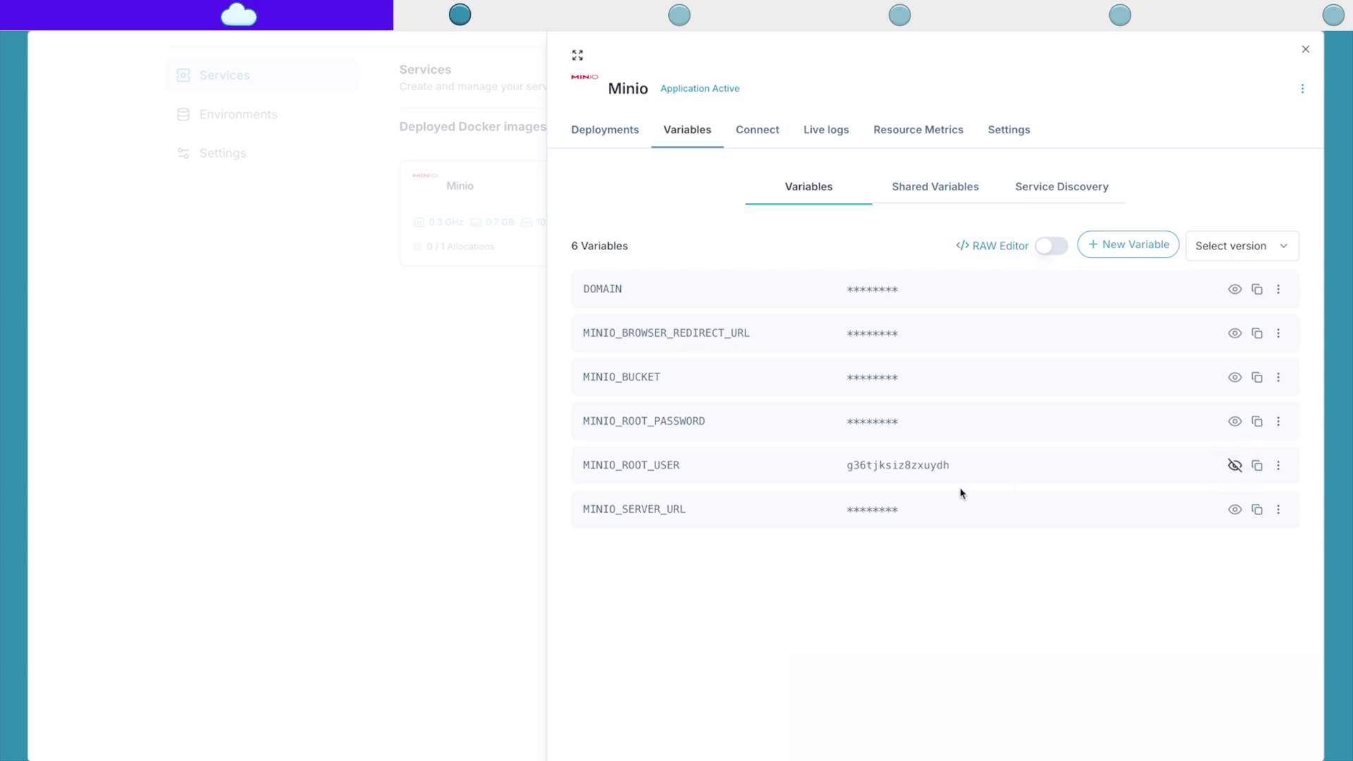
double_click(894, 466)
mouse_move(29, 422)
click(90, 417)
click(1147, 233)
key(super+v)
Step: Copy the MINIO_ROOT_PASSWORD value into the password field and log in
mouse_move(32, 395)
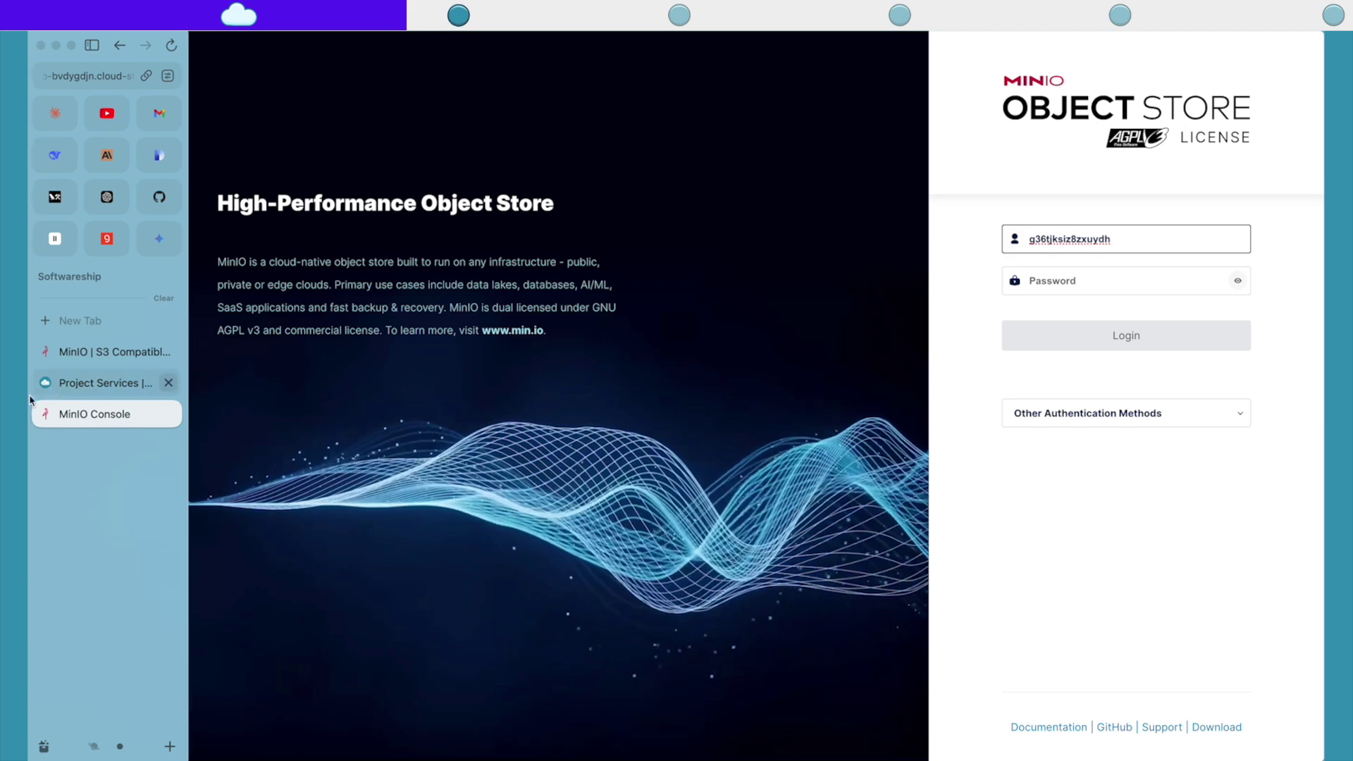
click(74, 384)
click(1234, 421)
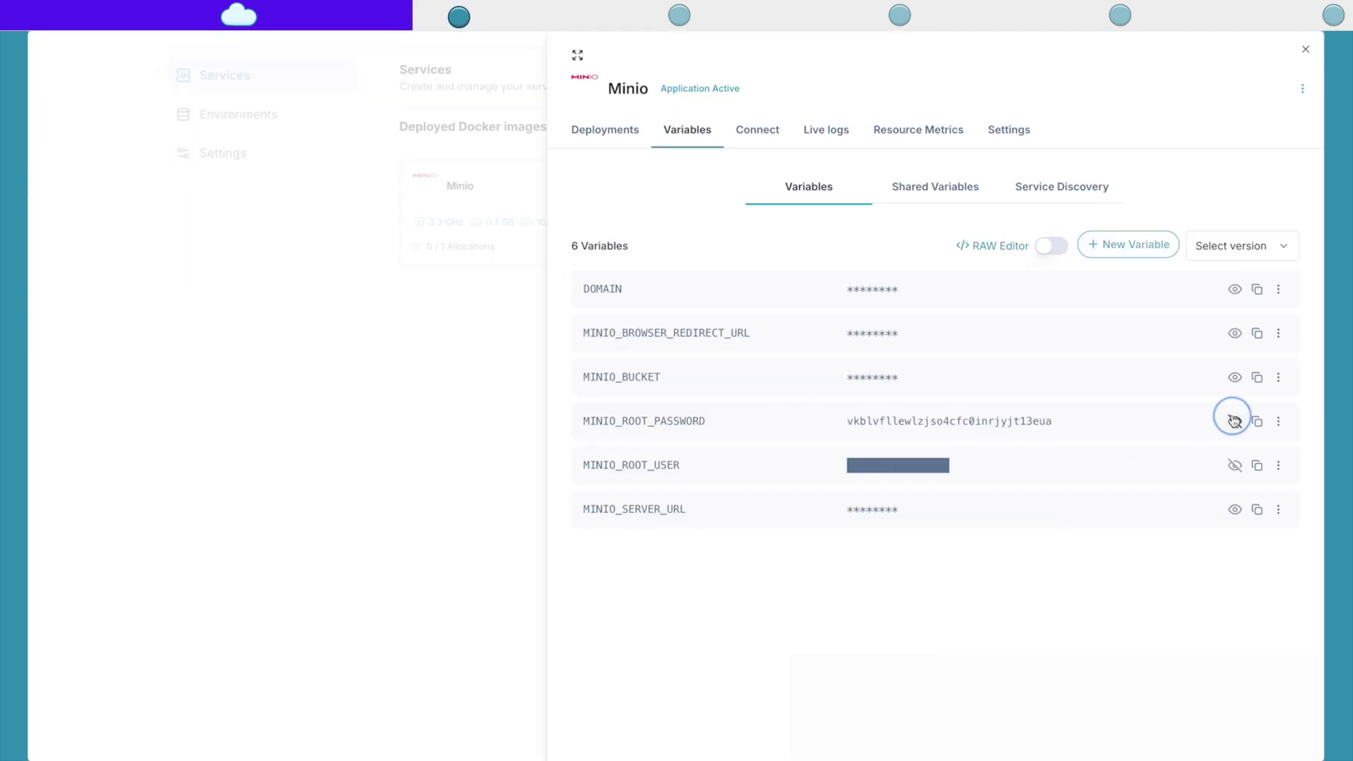
click(985, 418)
double_click(985, 418)
mouse_move(30, 409)
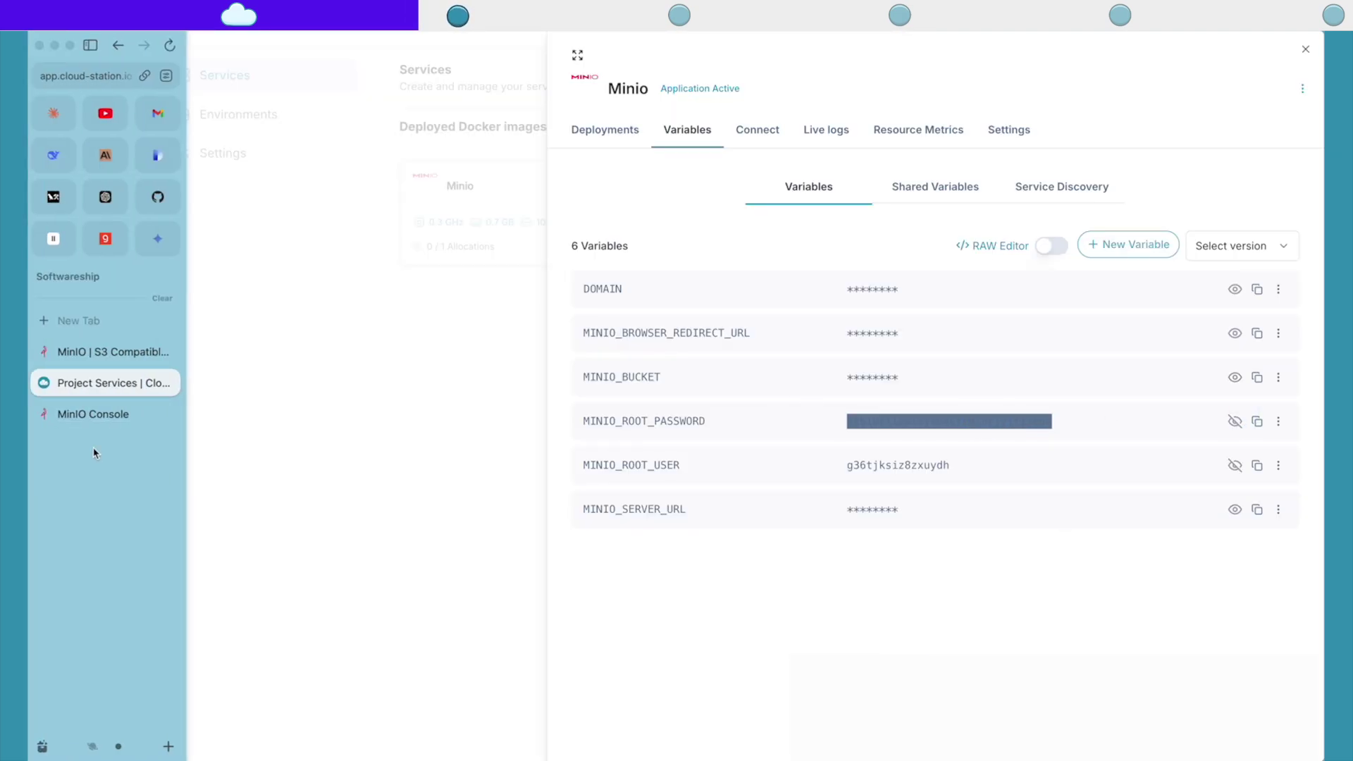
click(74, 412)
click(1051, 282)
key(super+v)
key(Return)
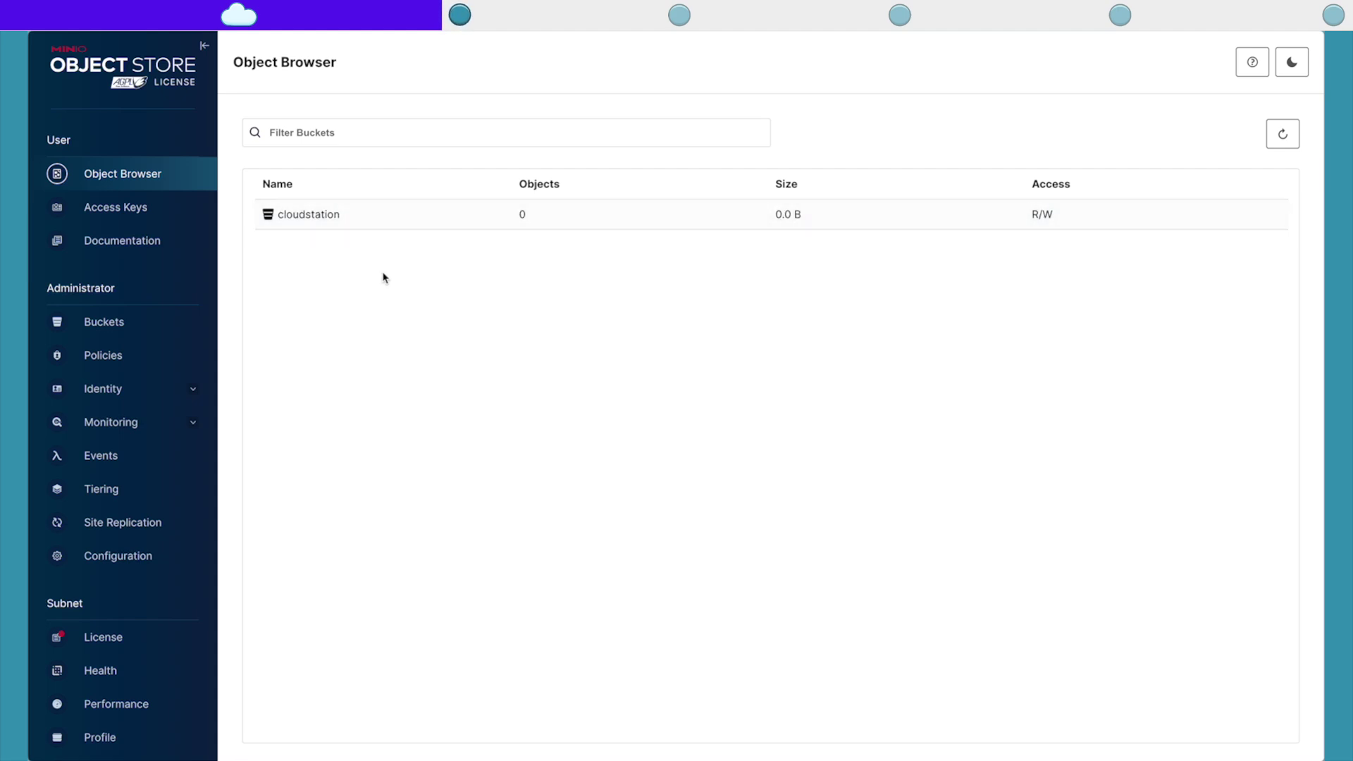
Step: Navigate through Buckets and Object Browser to the cloudstation bucket's contents
click(315, 221)
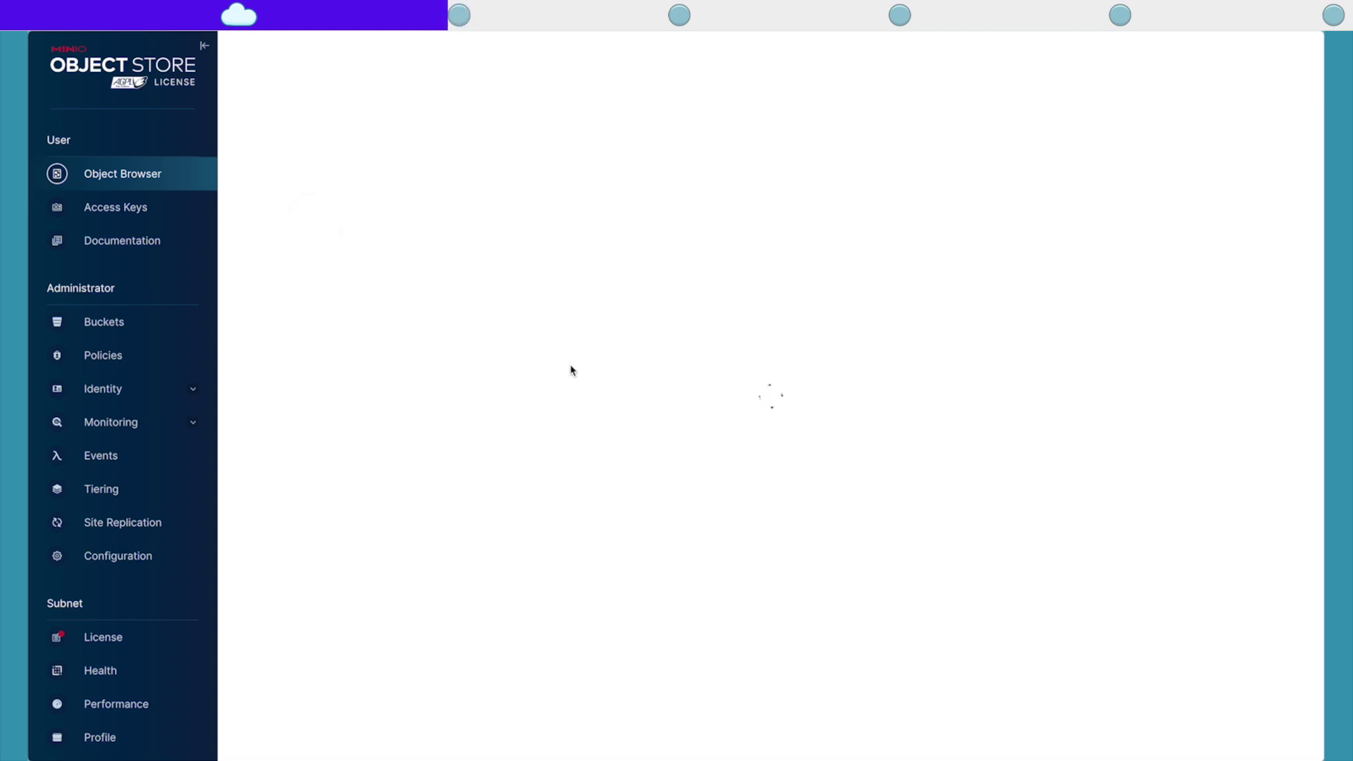
click(106, 322)
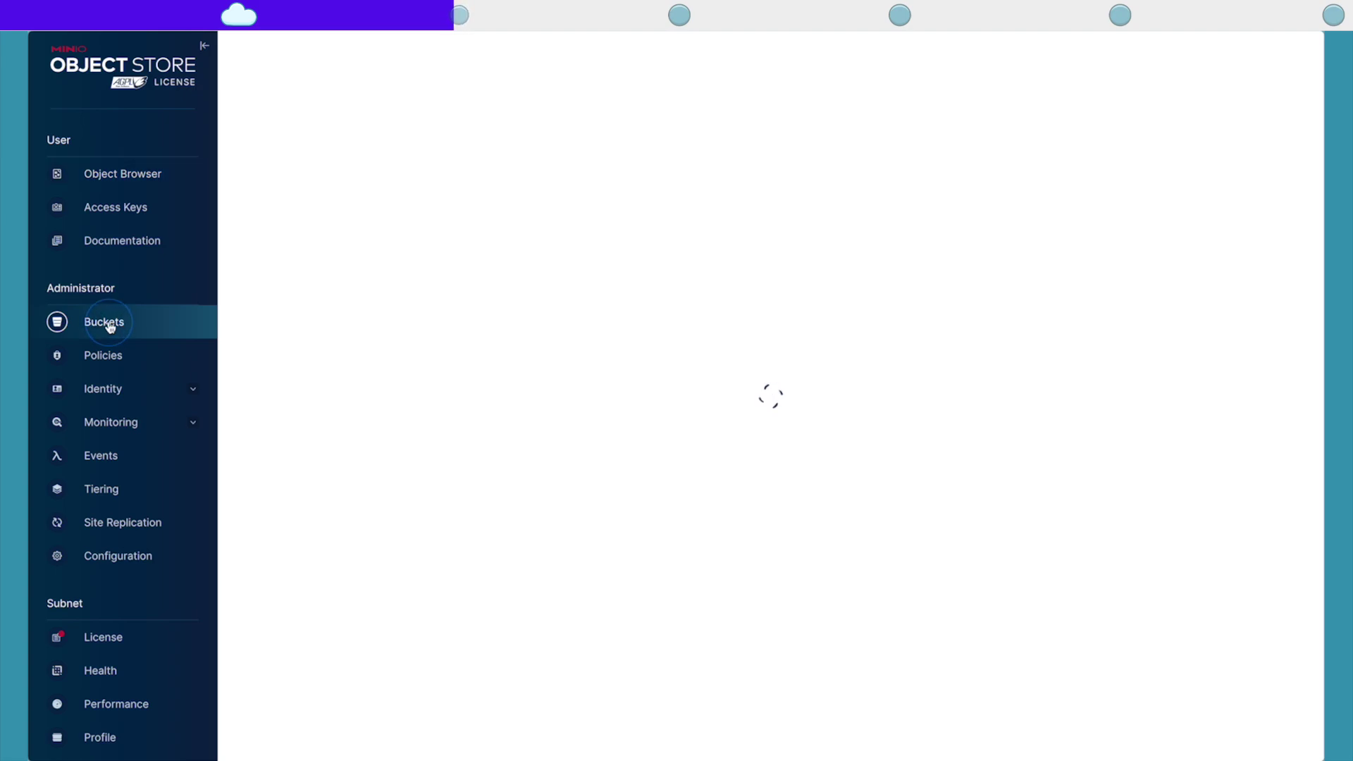
click(456, 282)
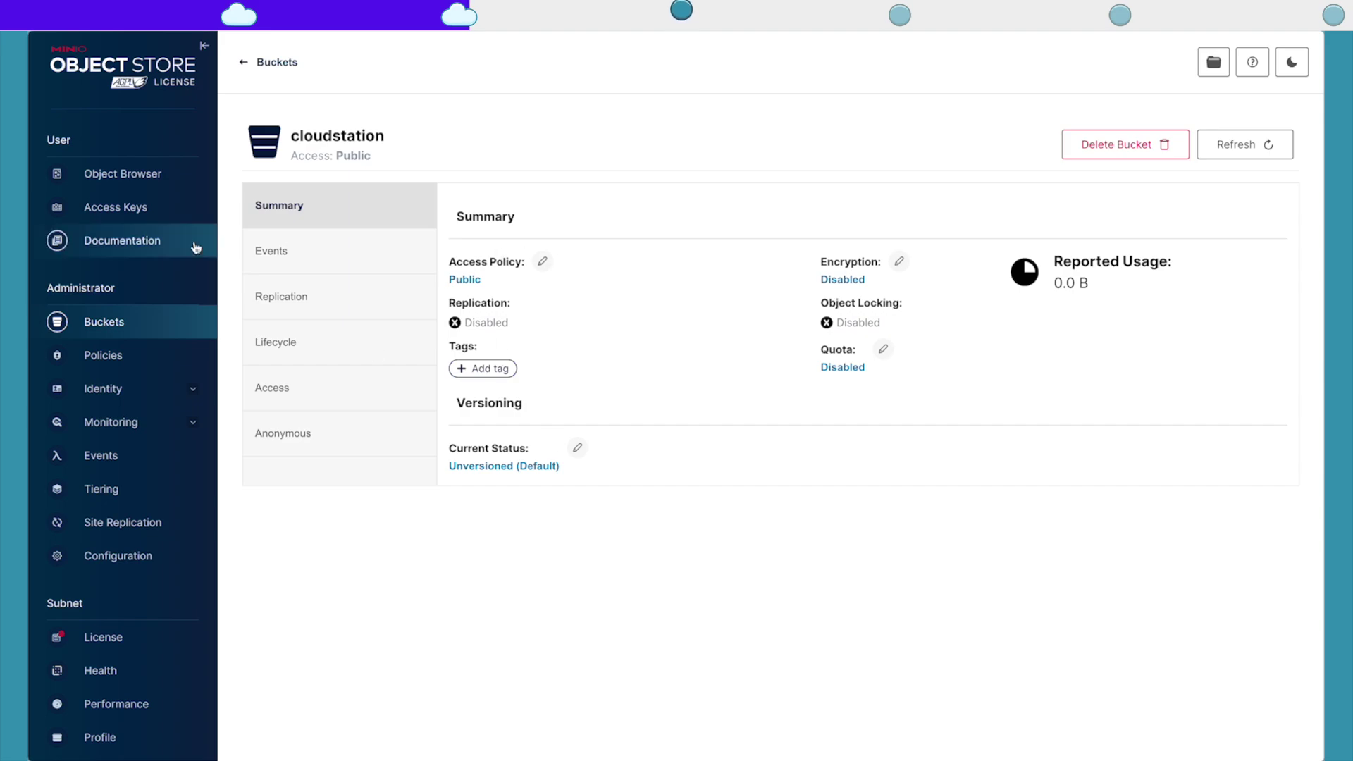
click(126, 174)
click(444, 222)
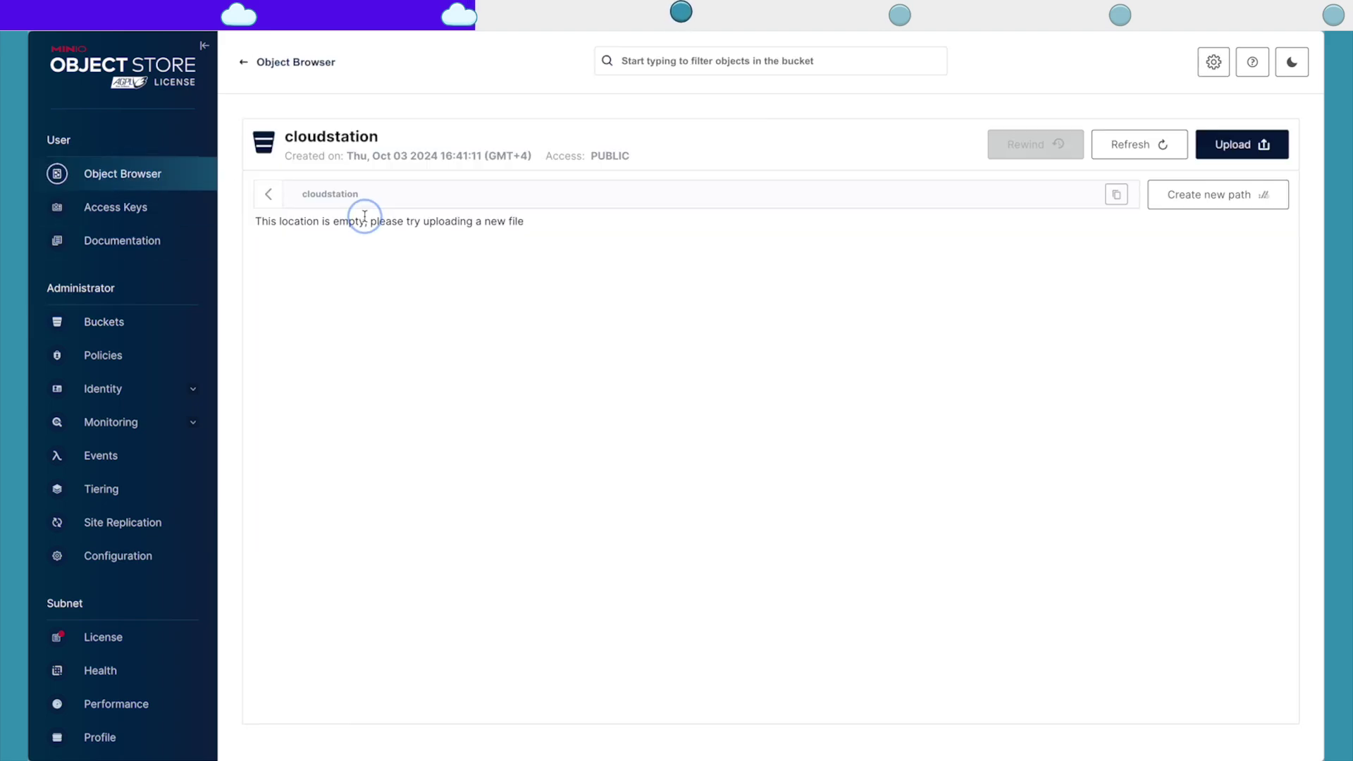
Step: Upload 135319250.png to cloudstation, then check its share link and preview
click(1226, 145)
click(1214, 182)
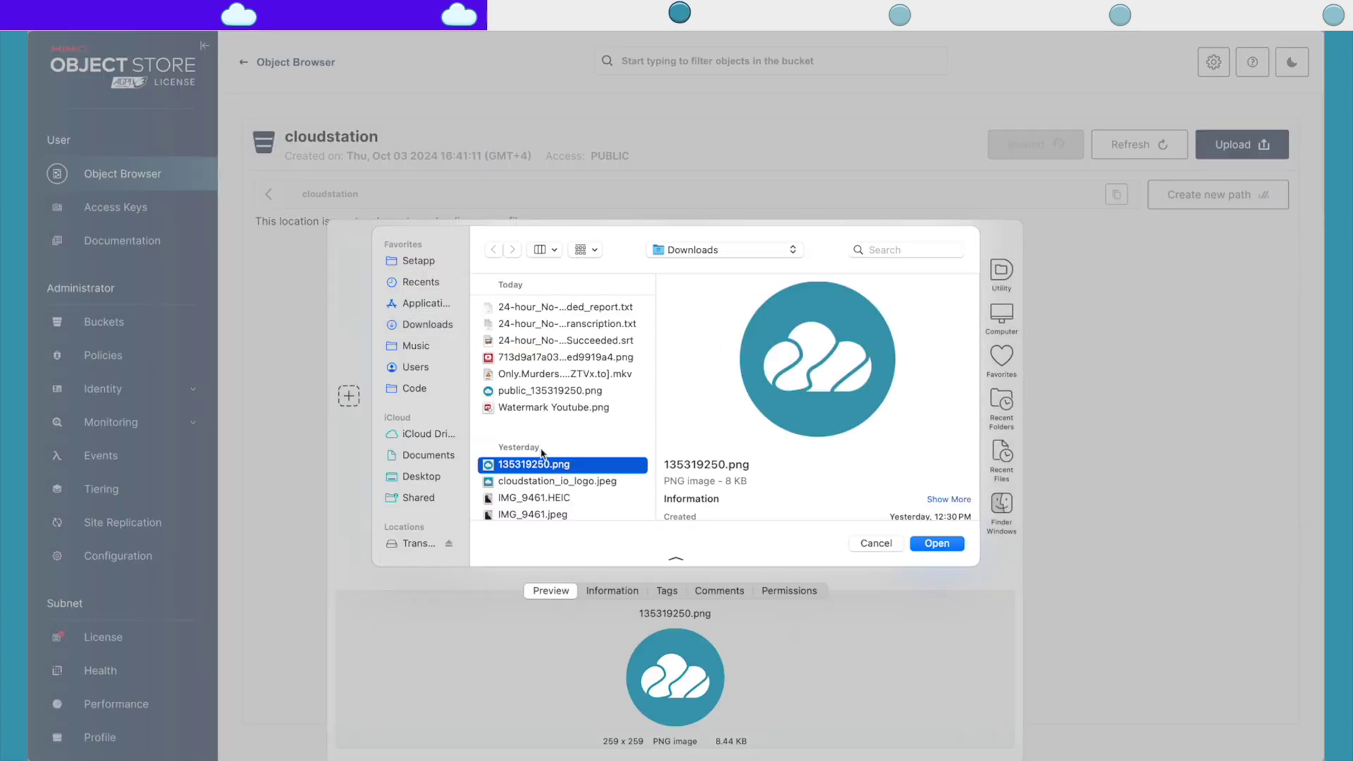
click(948, 549)
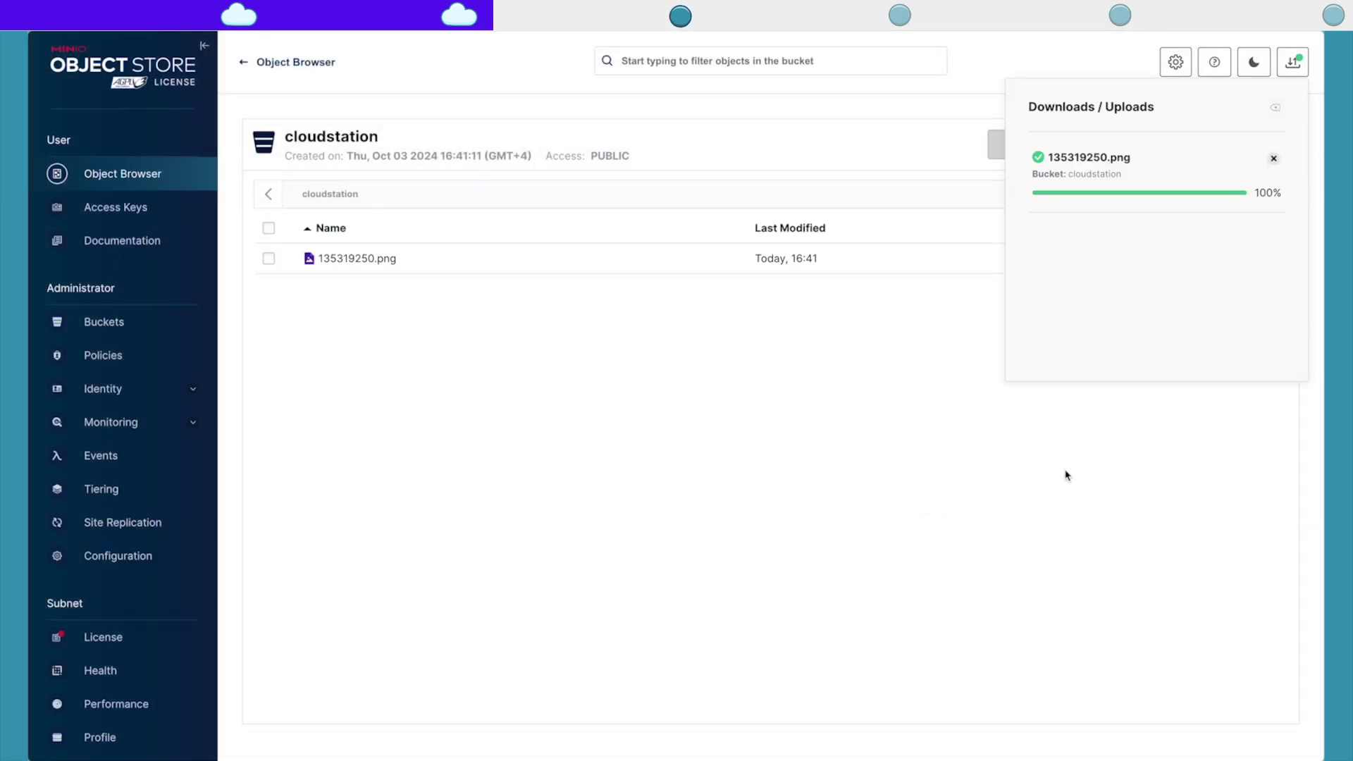
click(1130, 283)
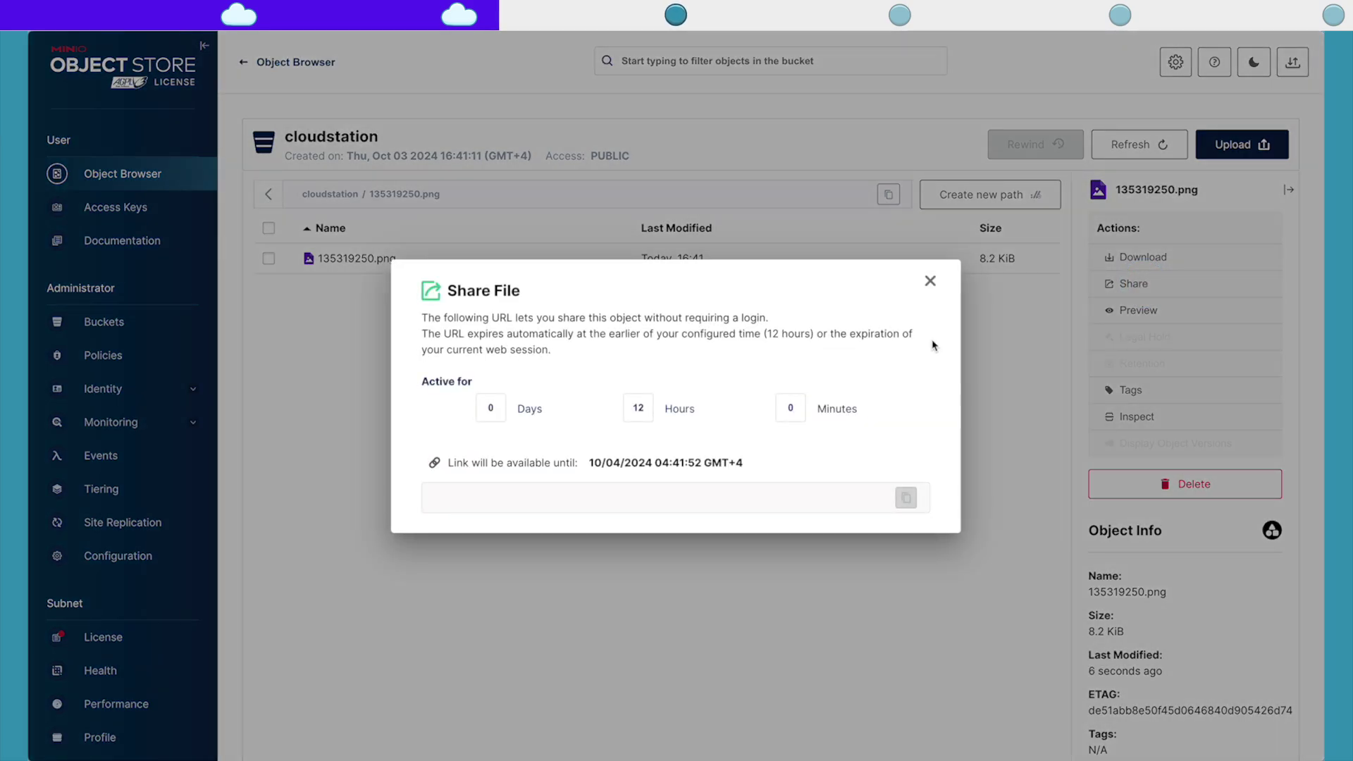
click(930, 279)
click(1136, 308)
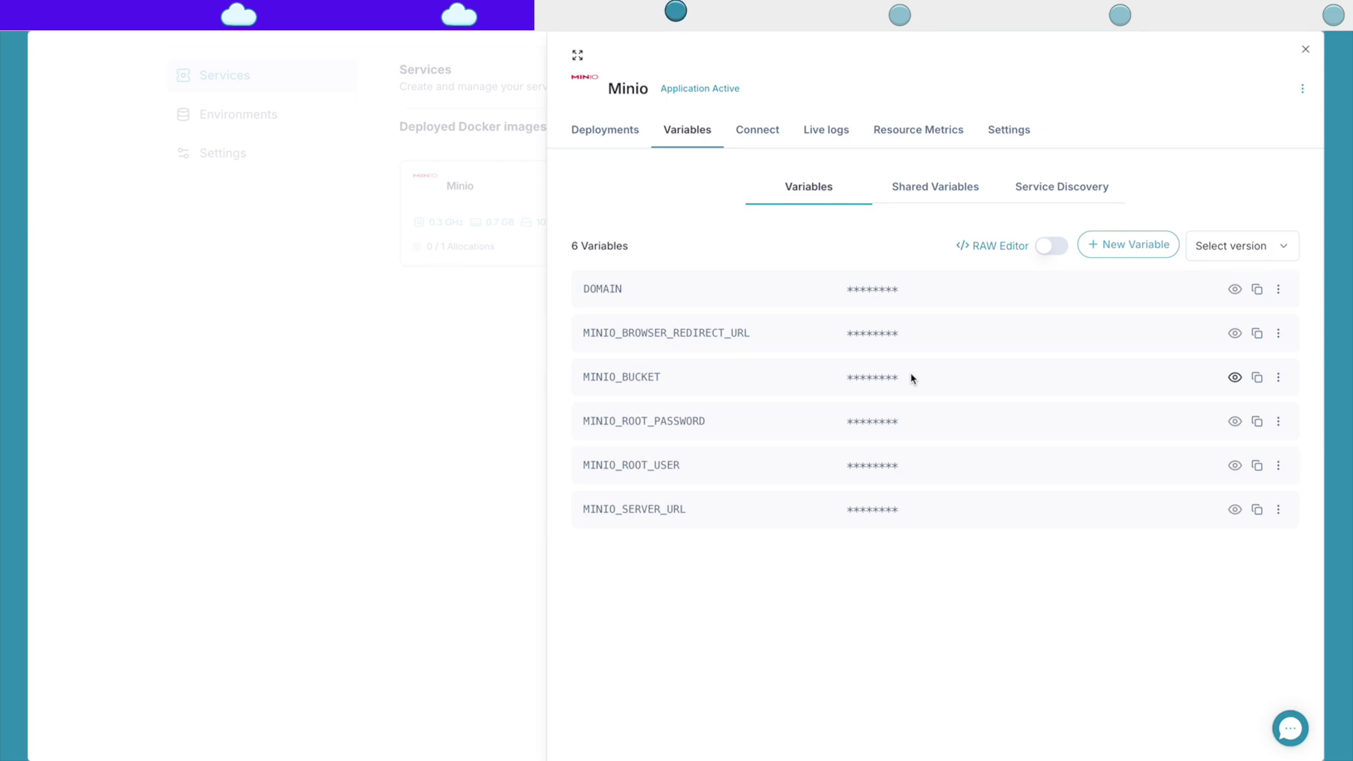
Step: Change the second subdomain to minio-server.cloud-station.app and save the networking changes
click(778, 128)
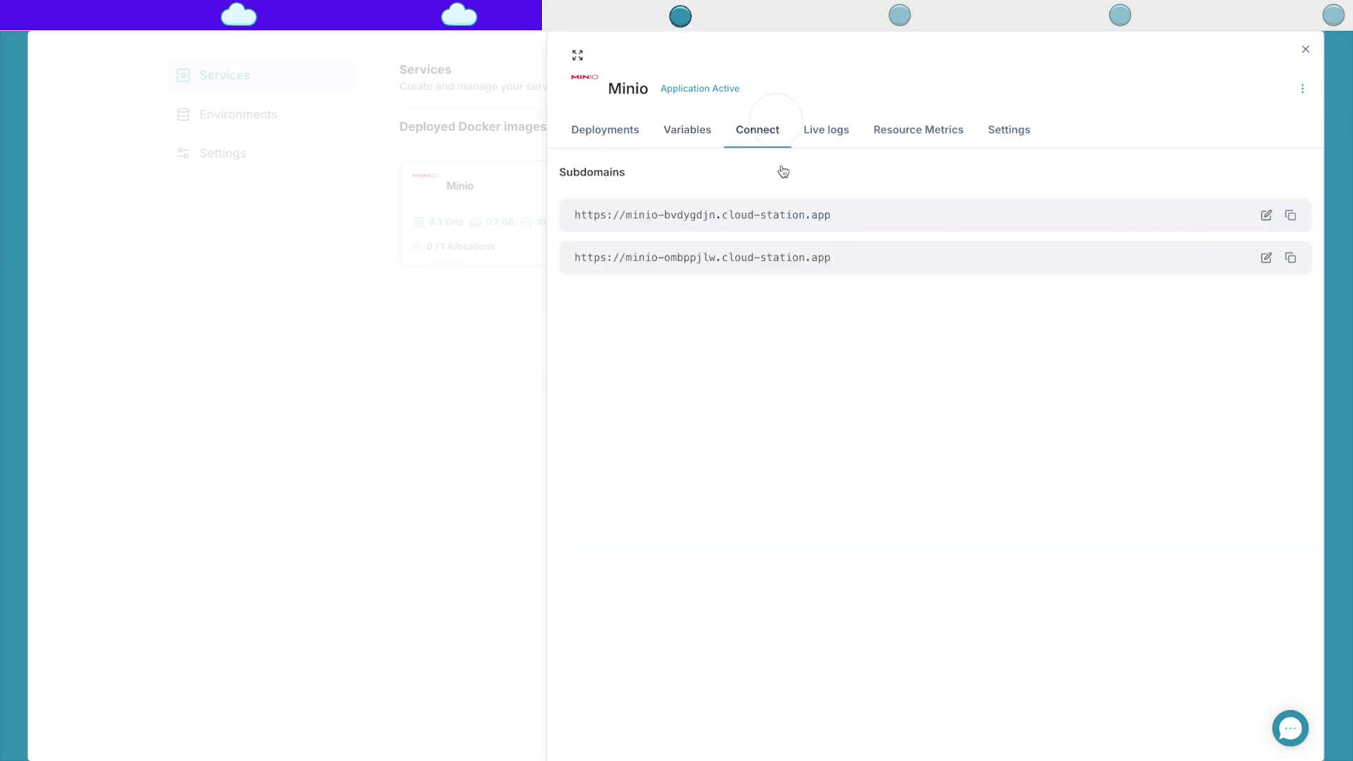
click(1267, 257)
click(613, 221)
double_click(595, 220)
text(server)
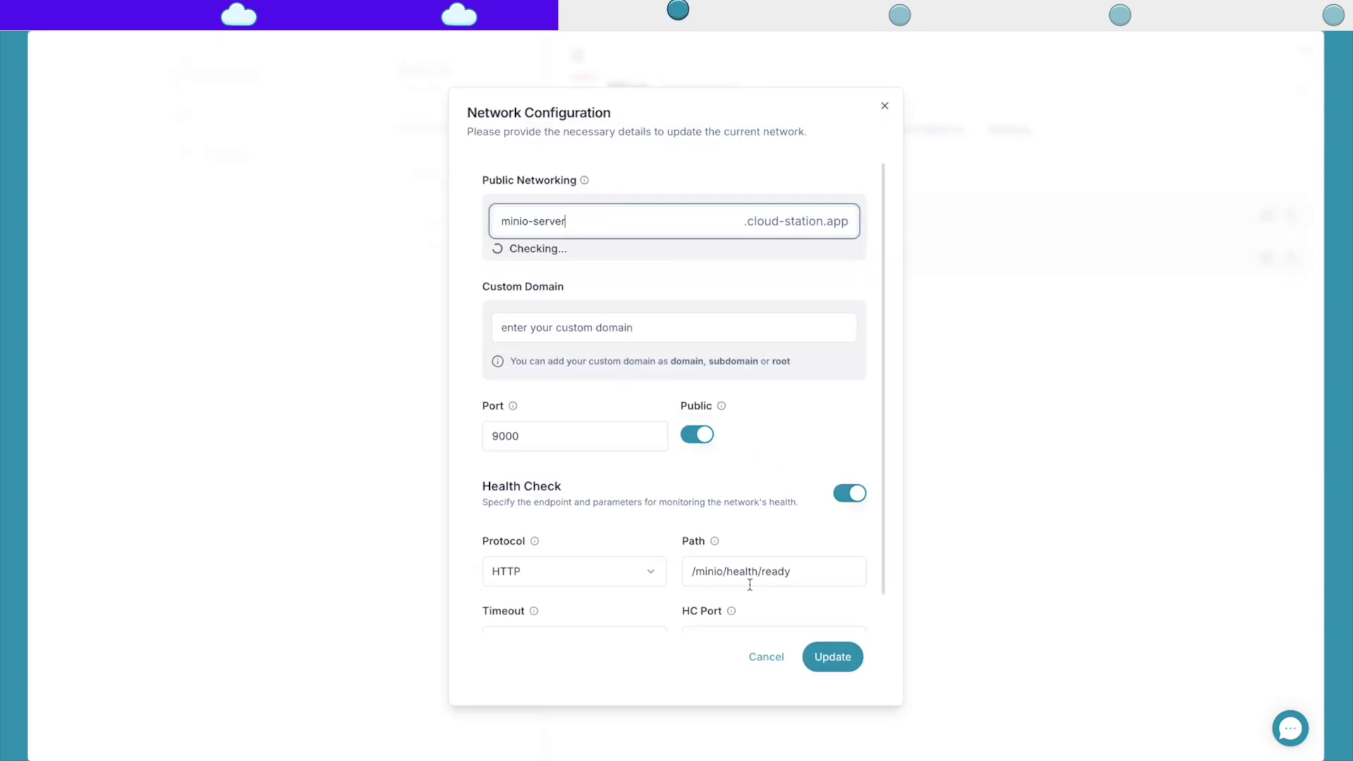
click(843, 666)
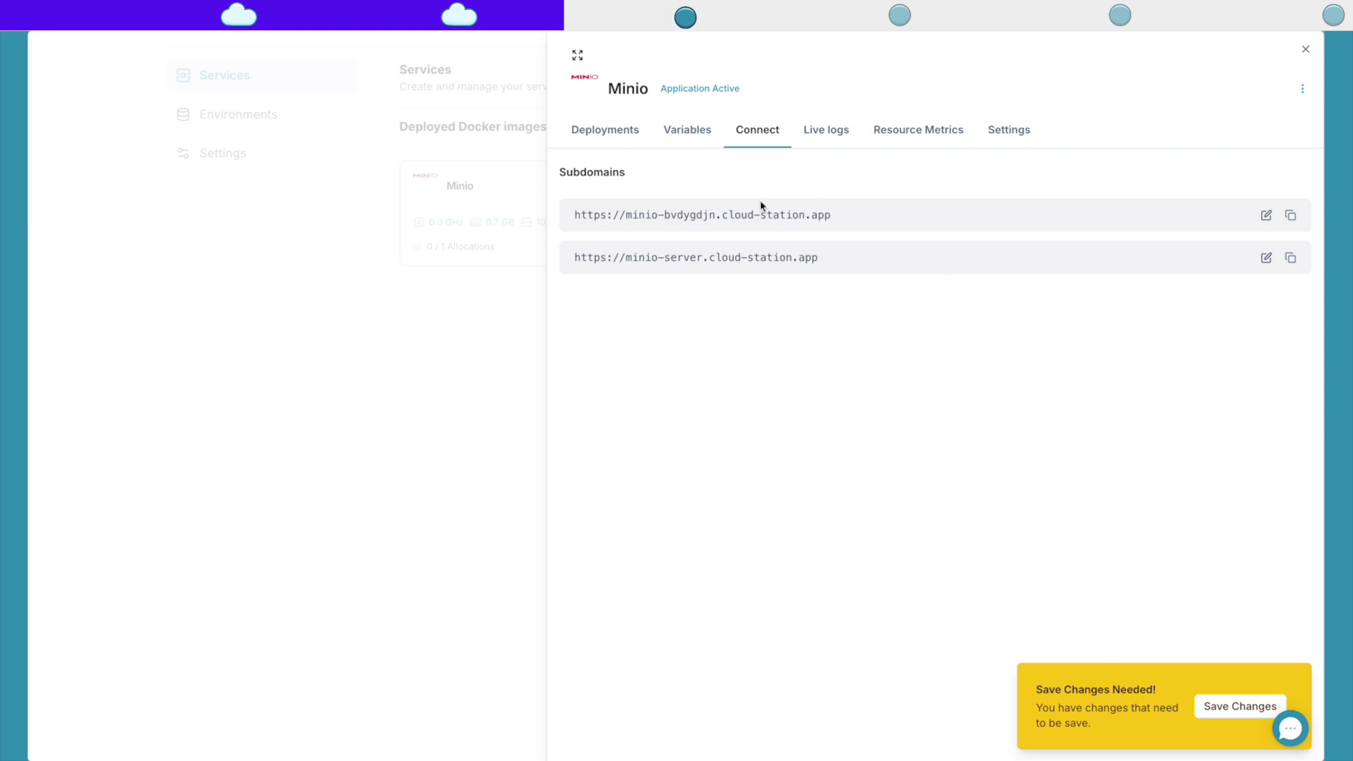
click(1240, 707)
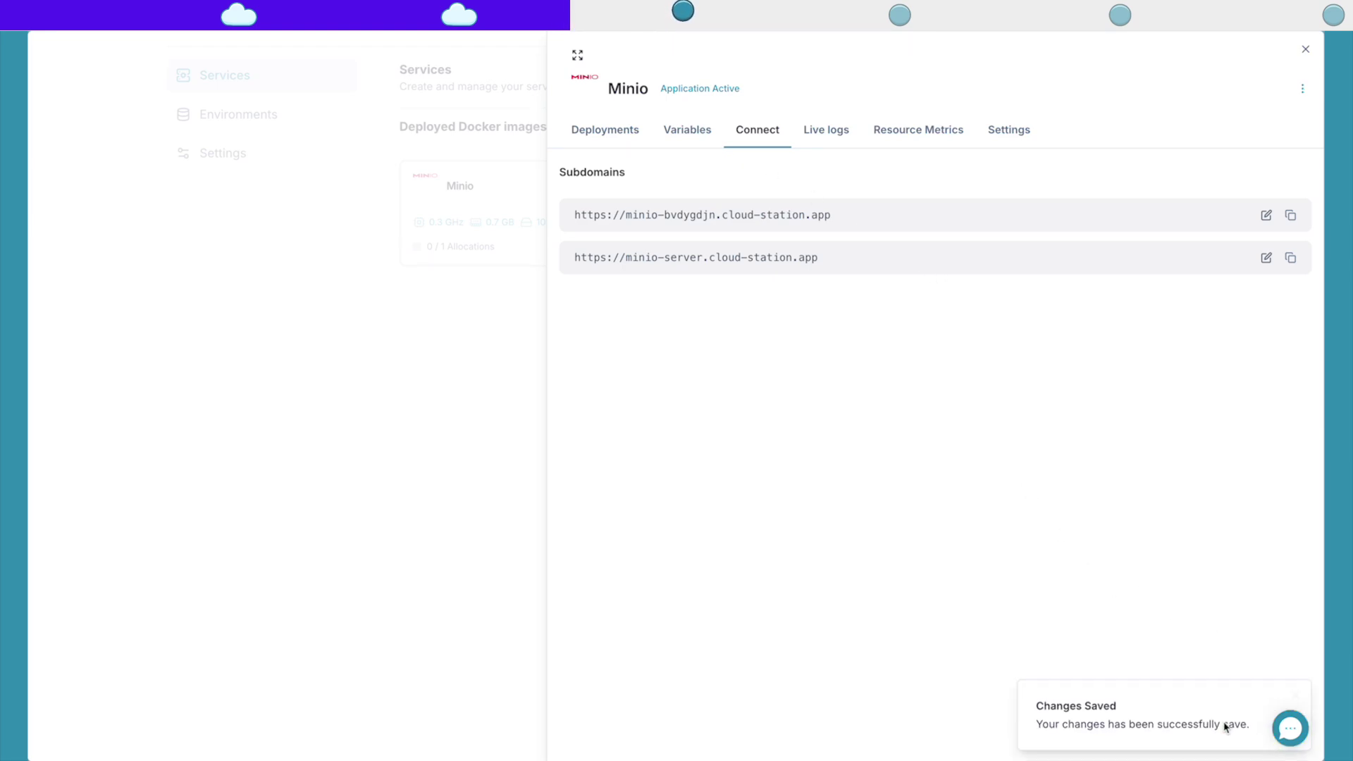
click(689, 130)
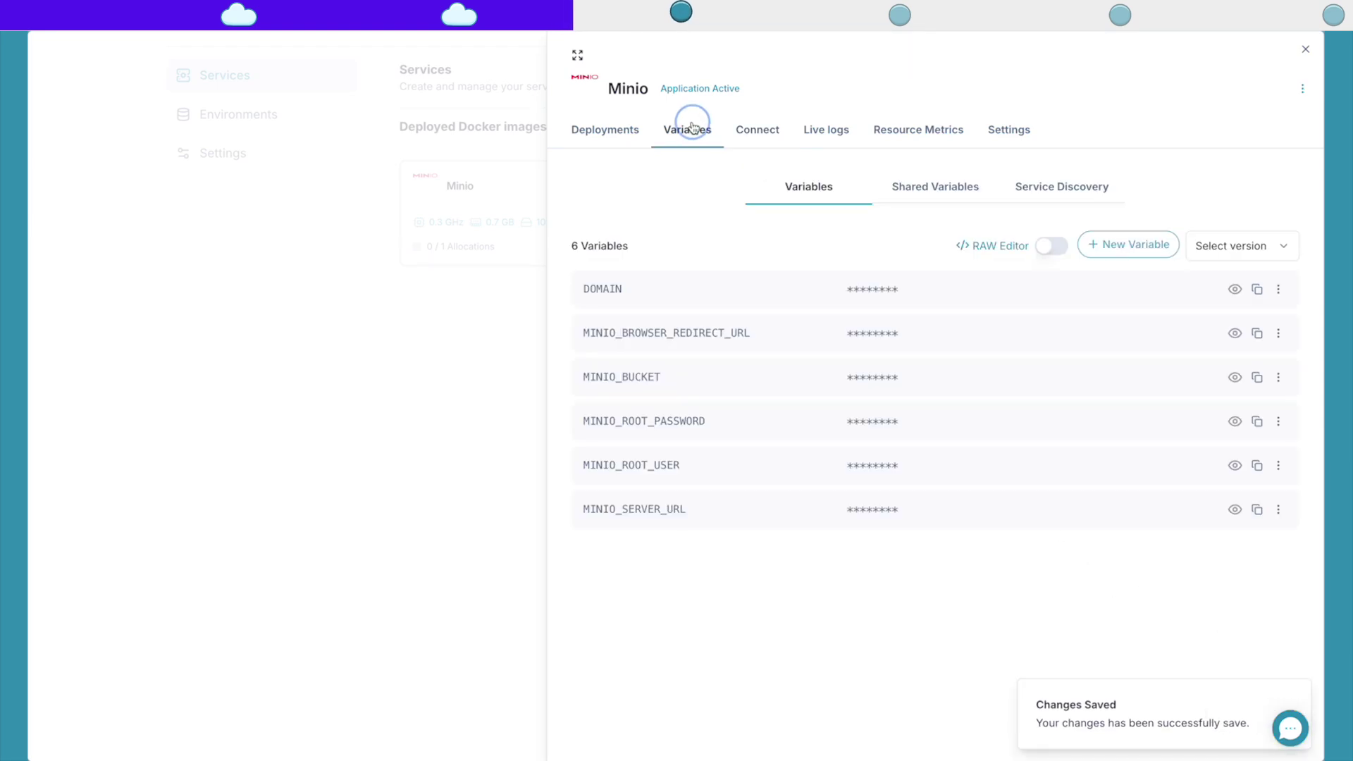
Step: In the RAW editor, set MINIO_SERVER_URL to minio-server.cloud-station.app and deploy the changes
click(1052, 246)
drag(838, 368, 786, 369)
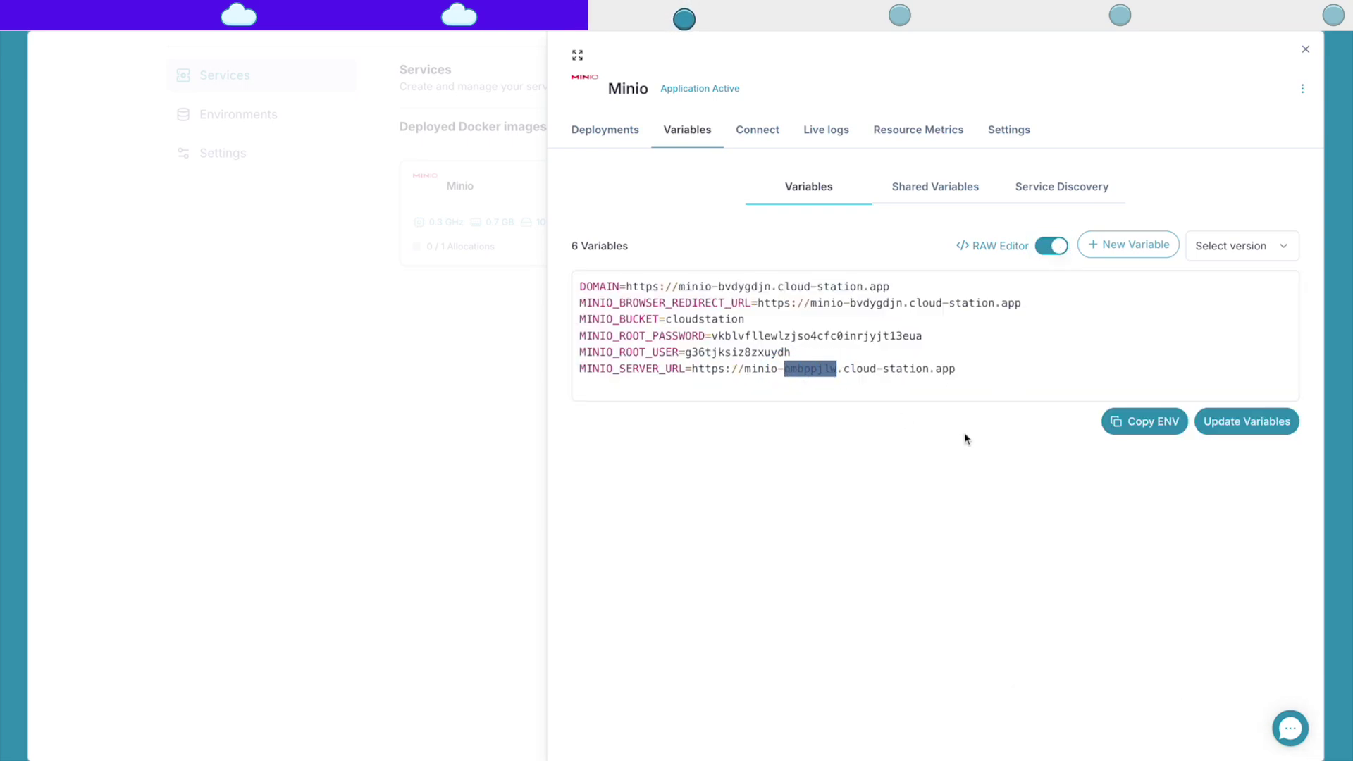
text(server)
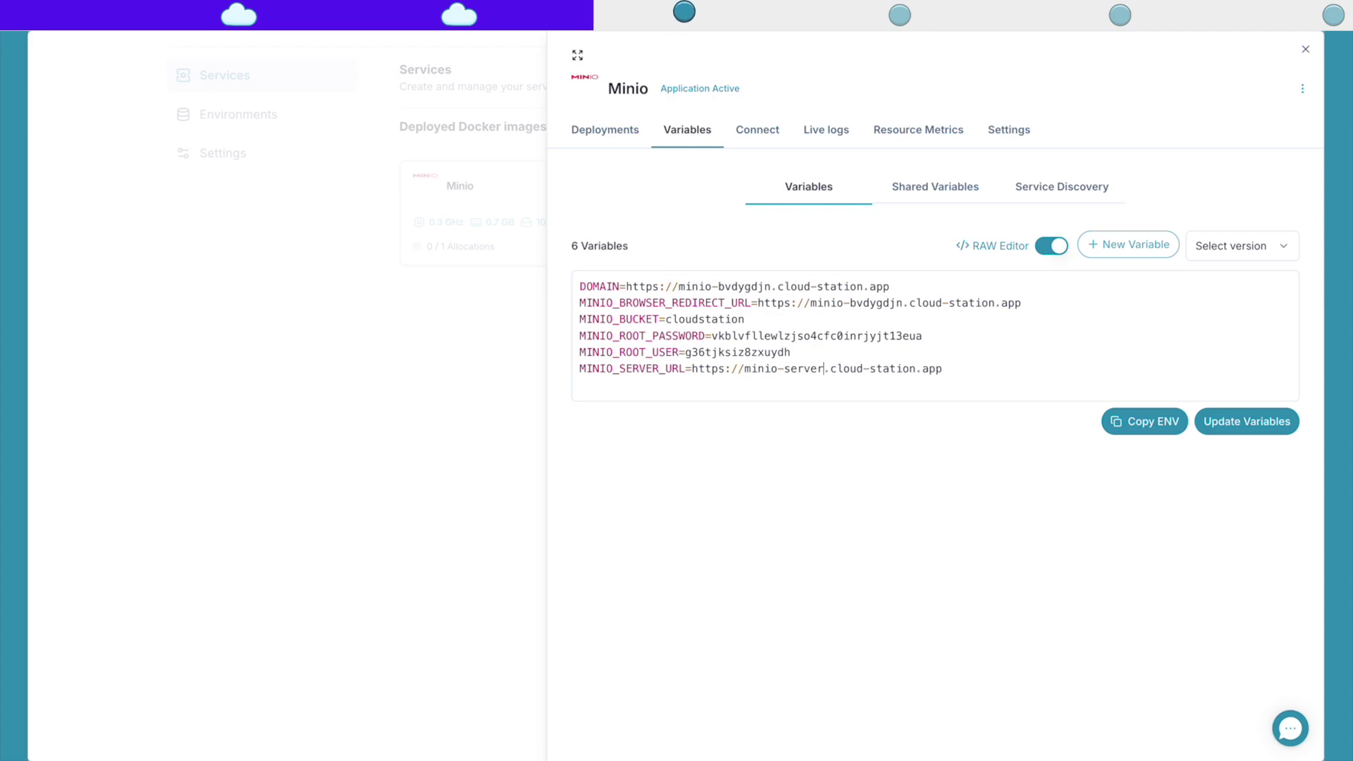
click(1198, 429)
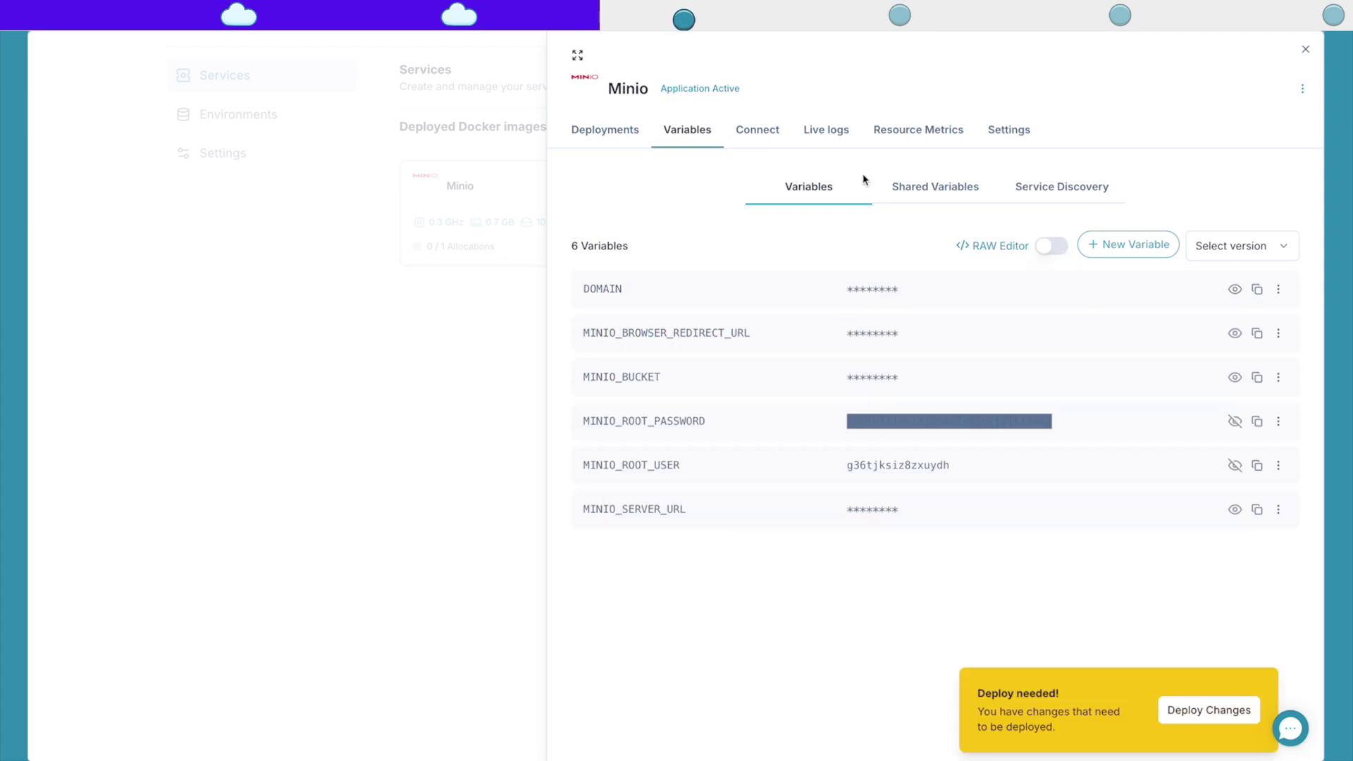
click(1194, 710)
Step: Watch the redeployment and copy the minio-server subdomain address
click(627, 147)
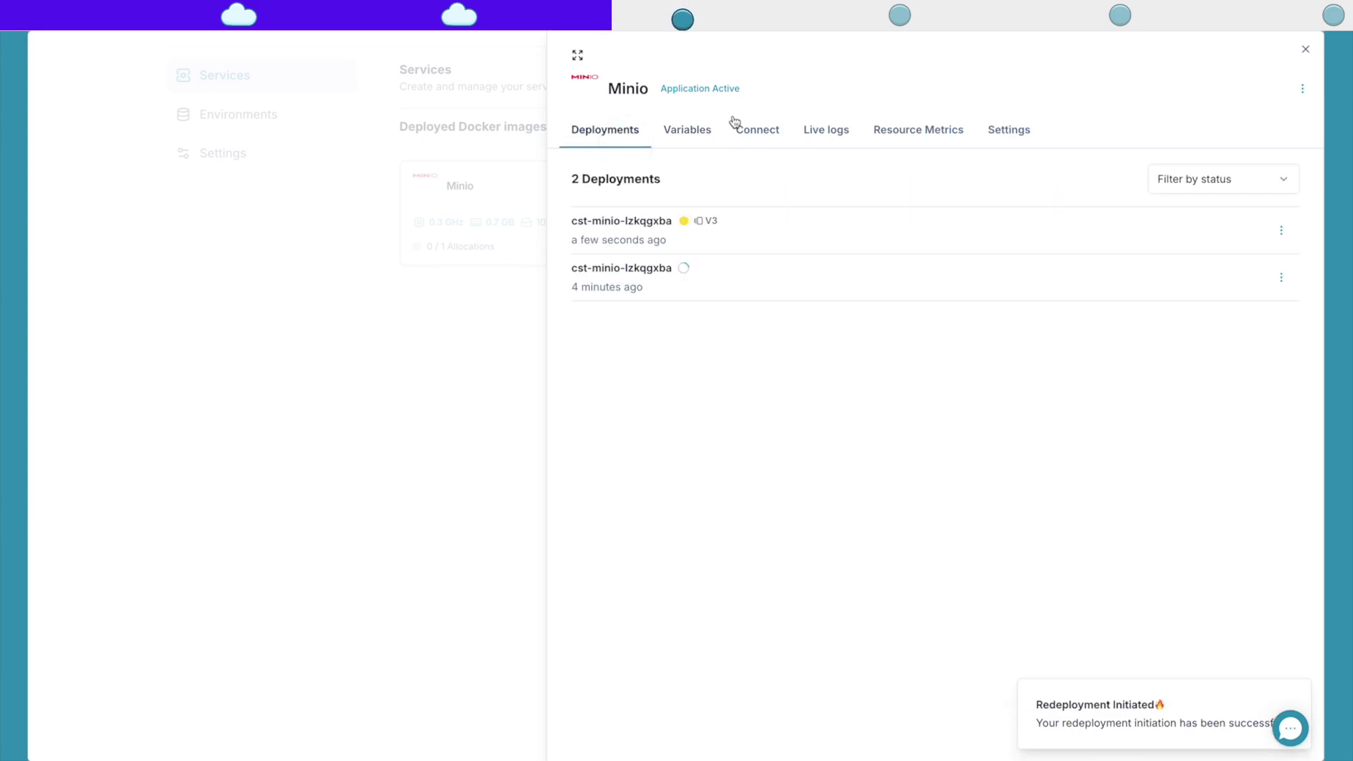
click(678, 131)
click(752, 127)
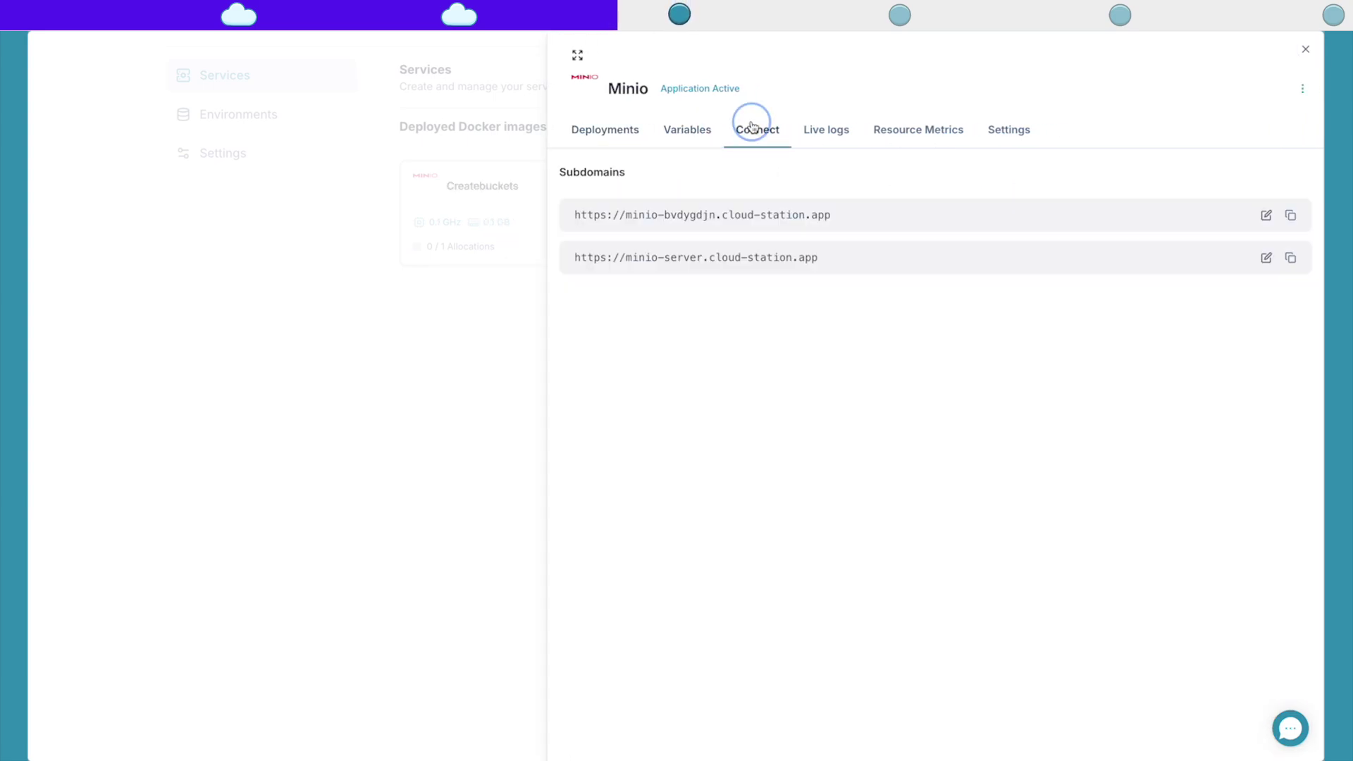
click(1290, 257)
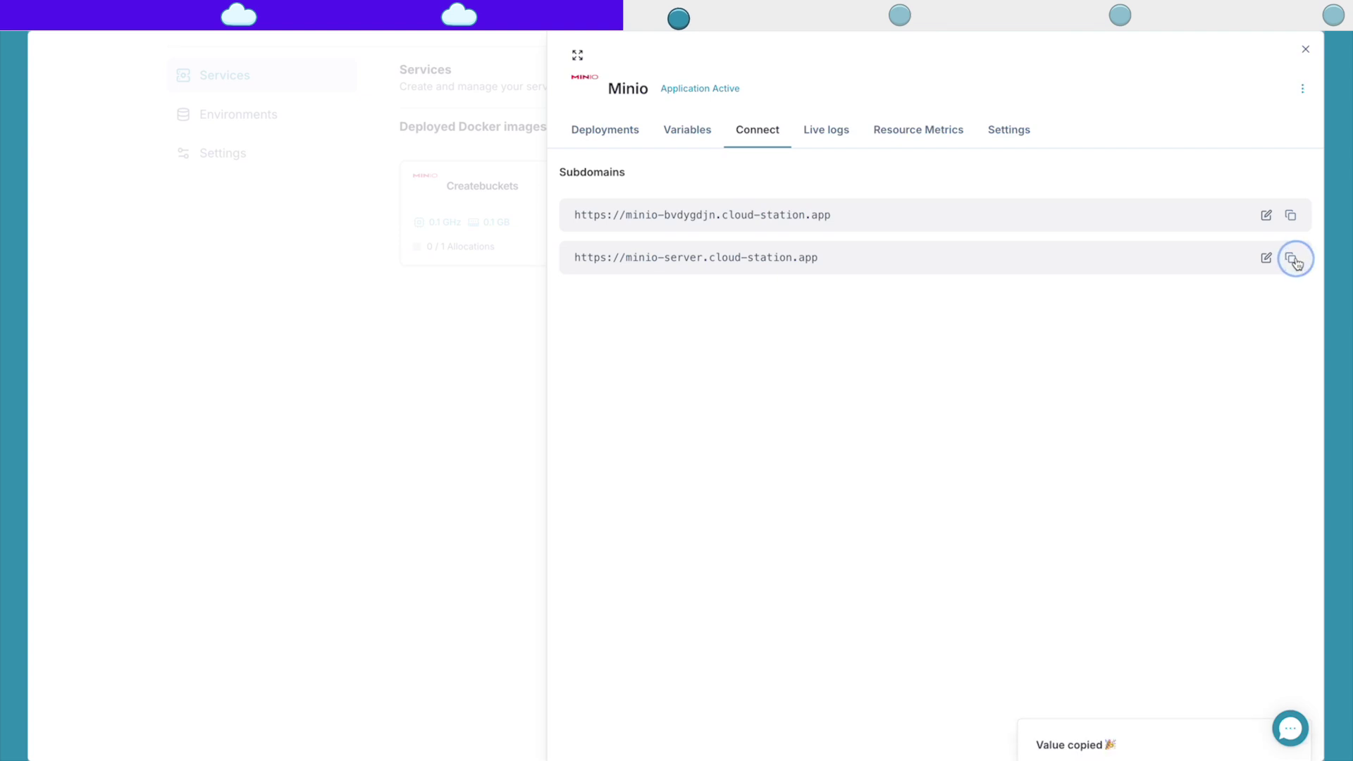
mouse_move(29, 423)
click(92, 476)
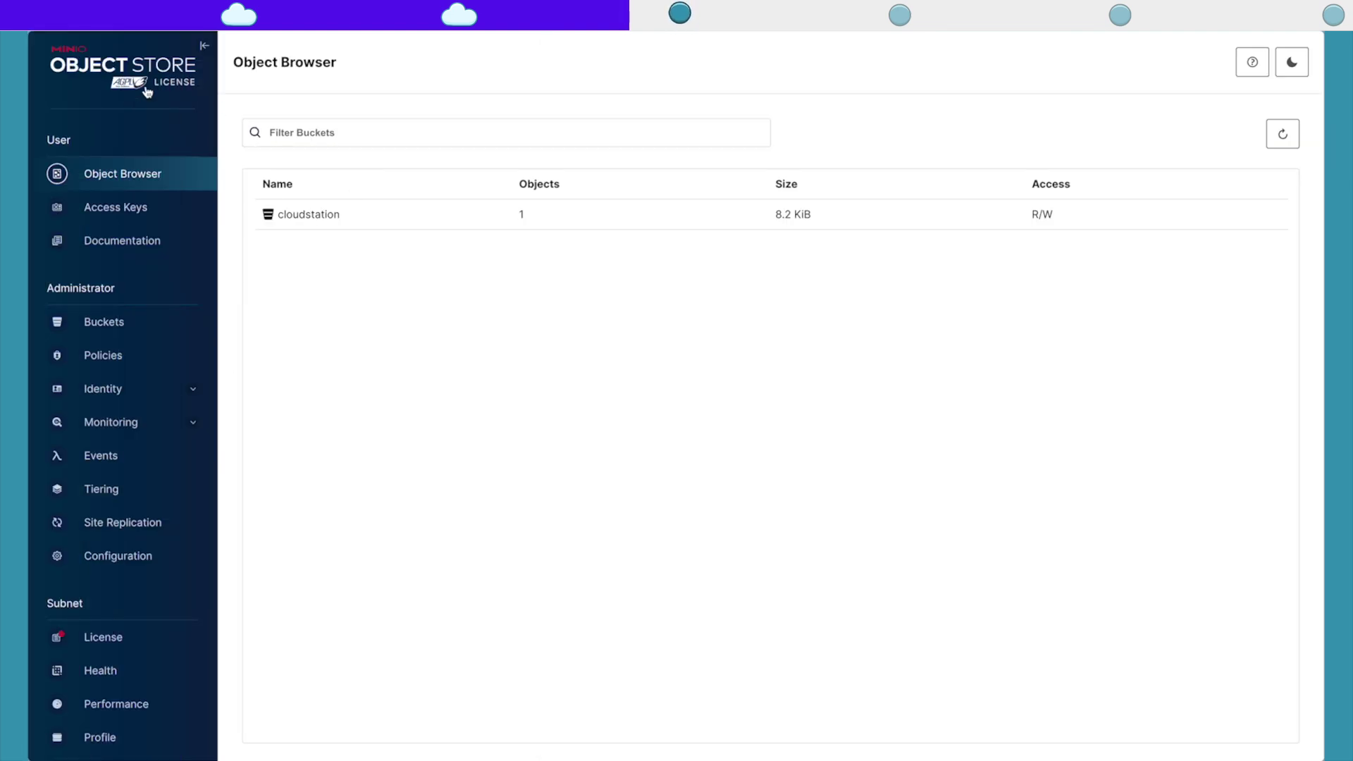
click(77, 320)
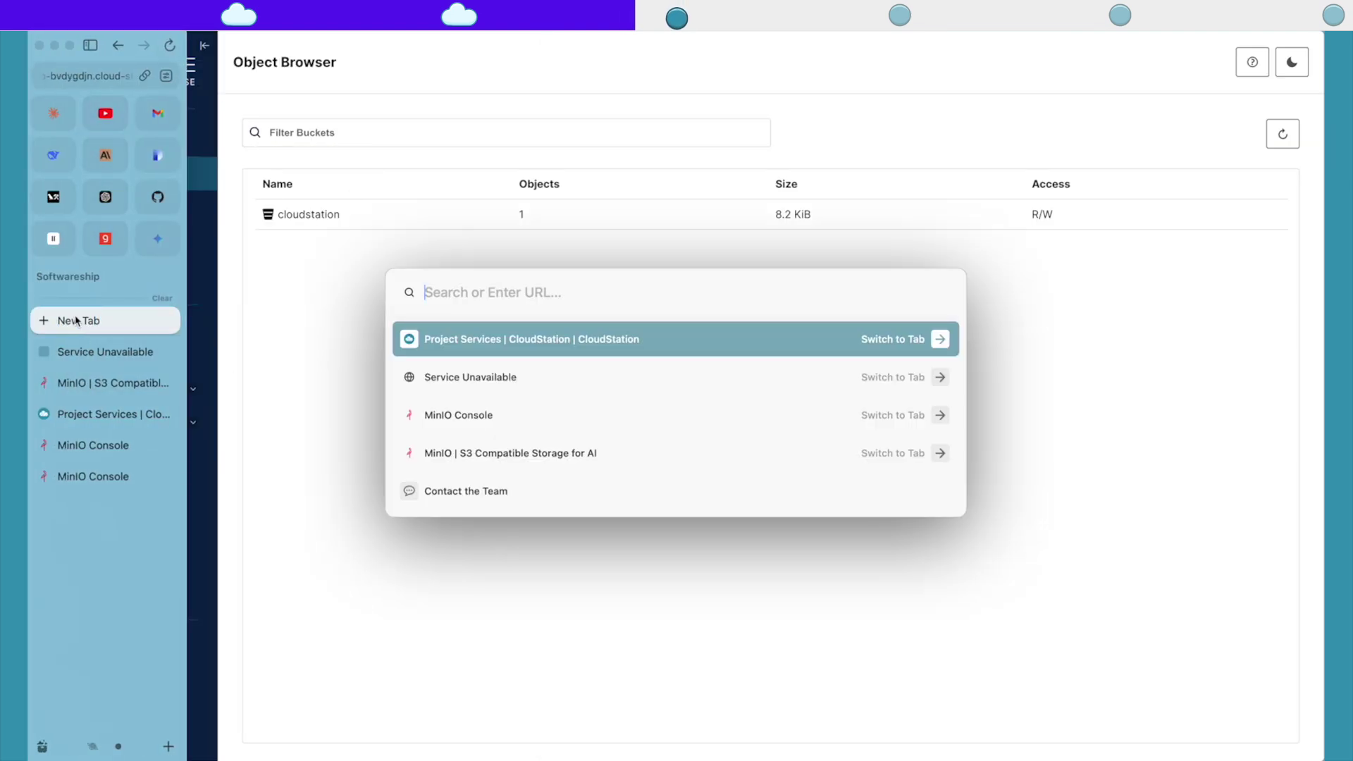
key(super+v)
key(shift+super+v)
key(Right)
key(Right)
key(Return)
key(Return)
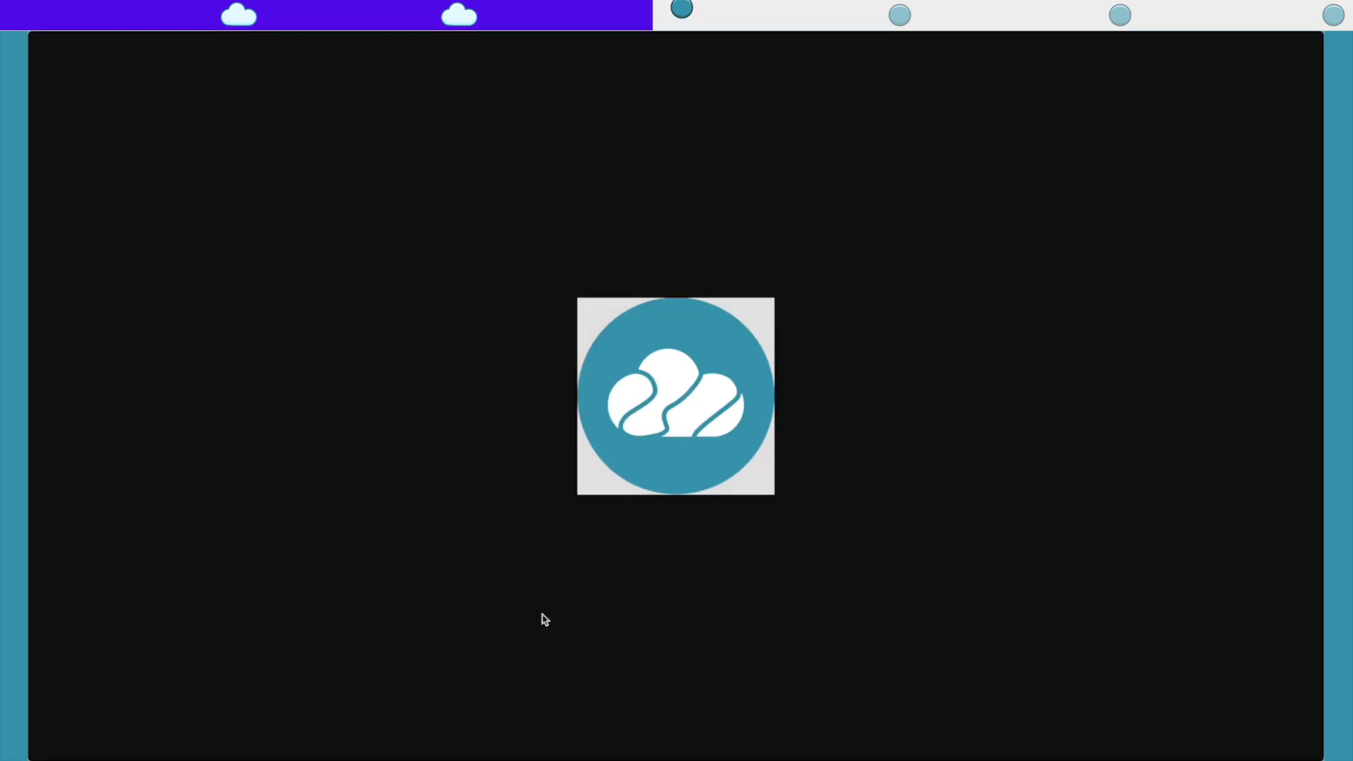
mouse_move(32, 563)
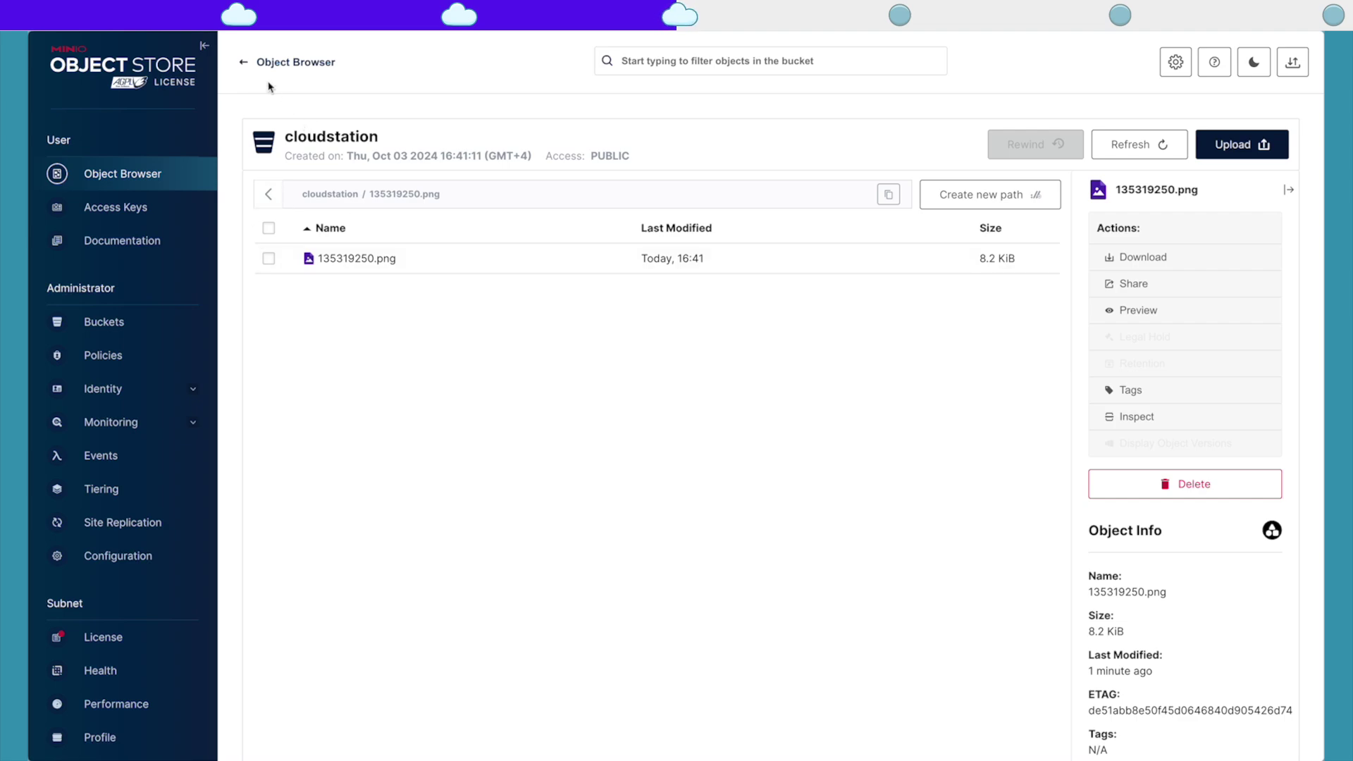
click(243, 62)
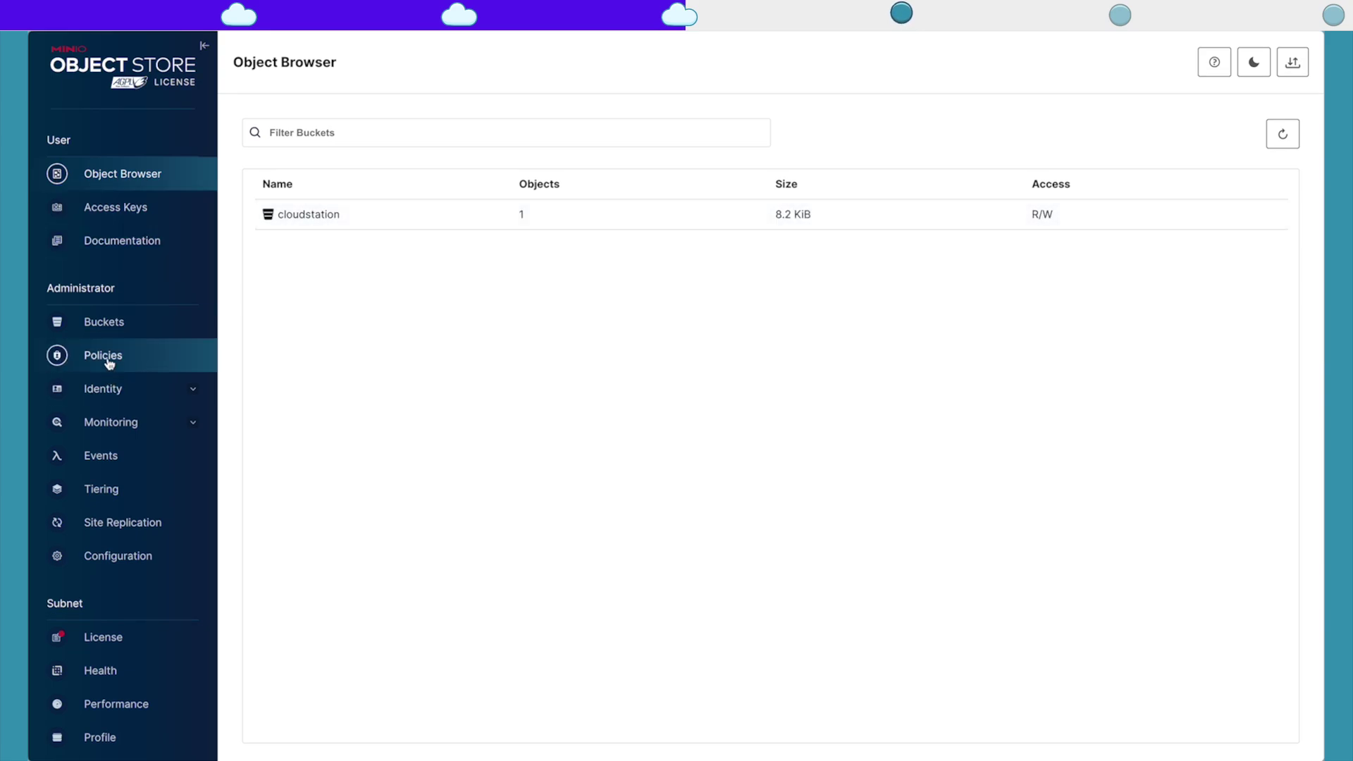
Step: Create a bucket named private with versioning on and object locking left off
click(103, 322)
click(1200, 133)
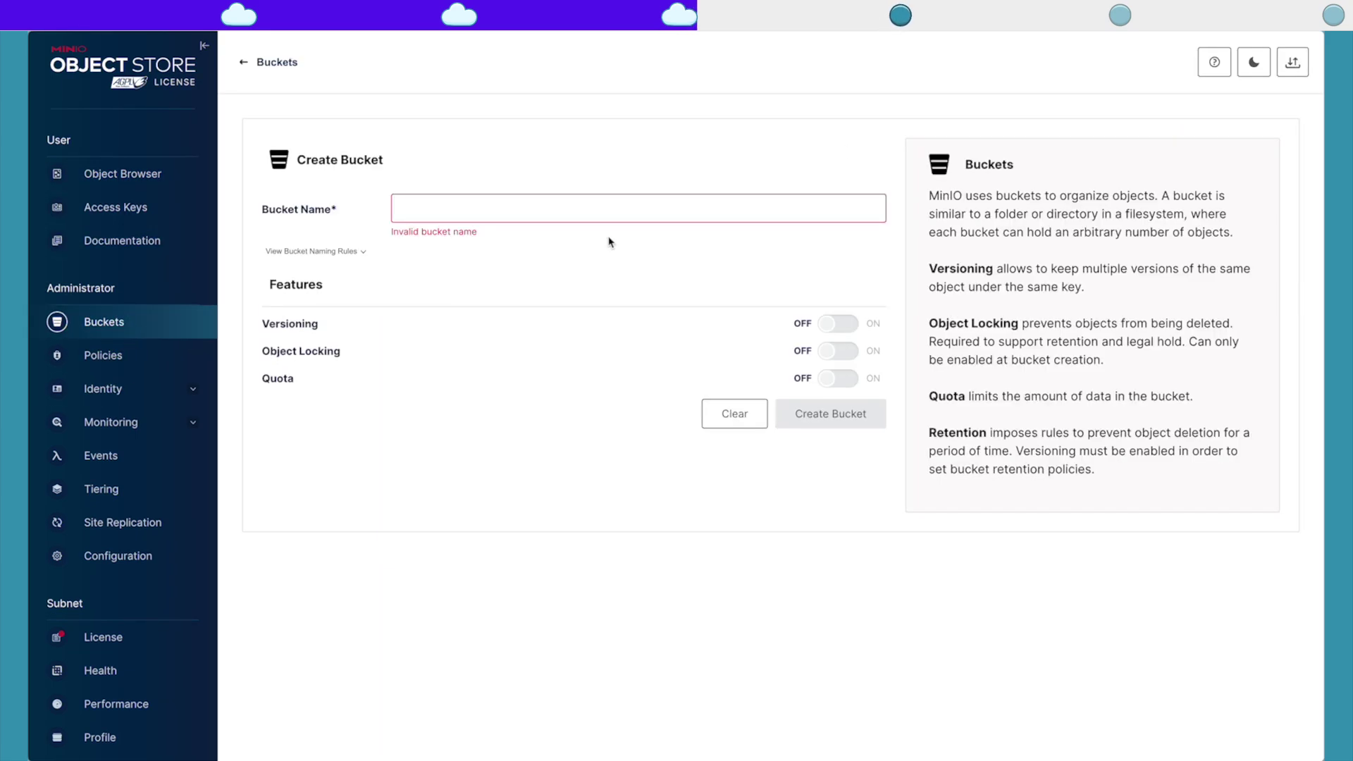
click(579, 217)
text(private)
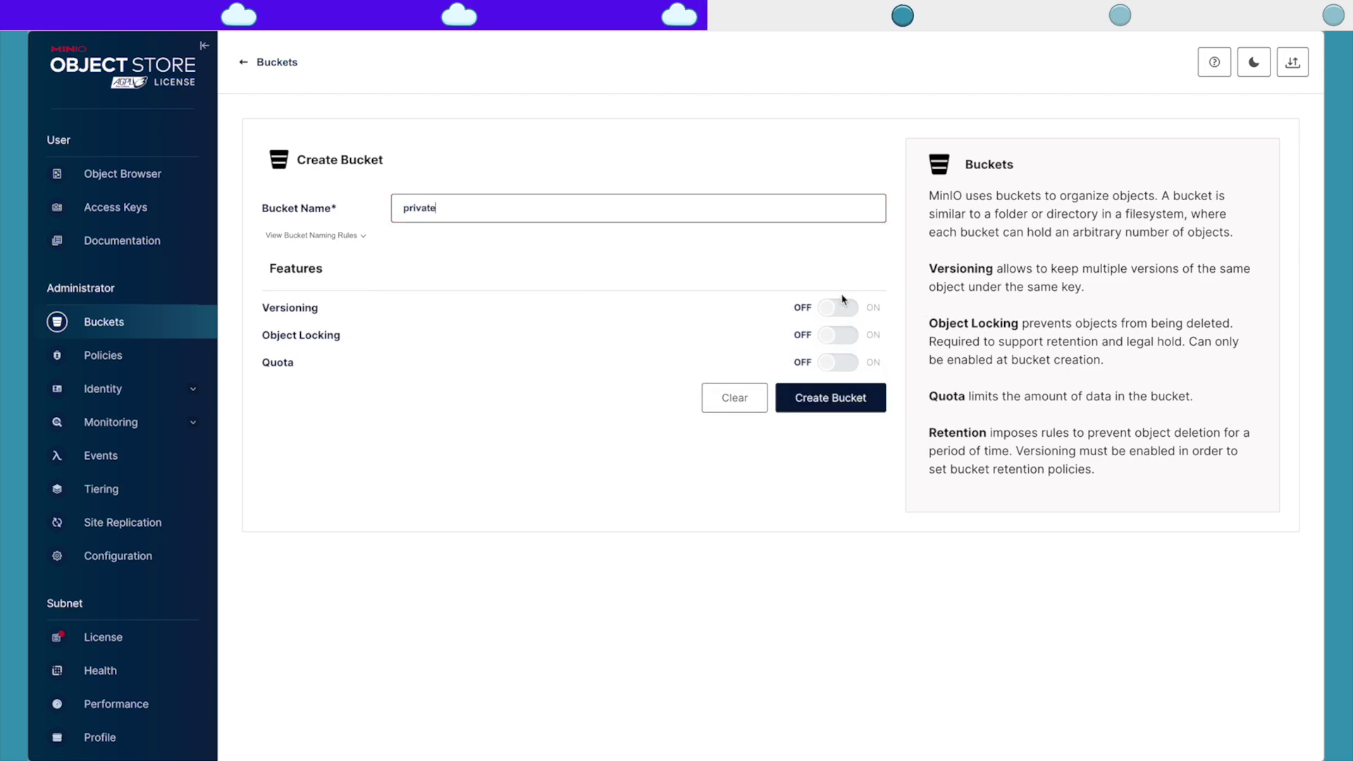
click(840, 306)
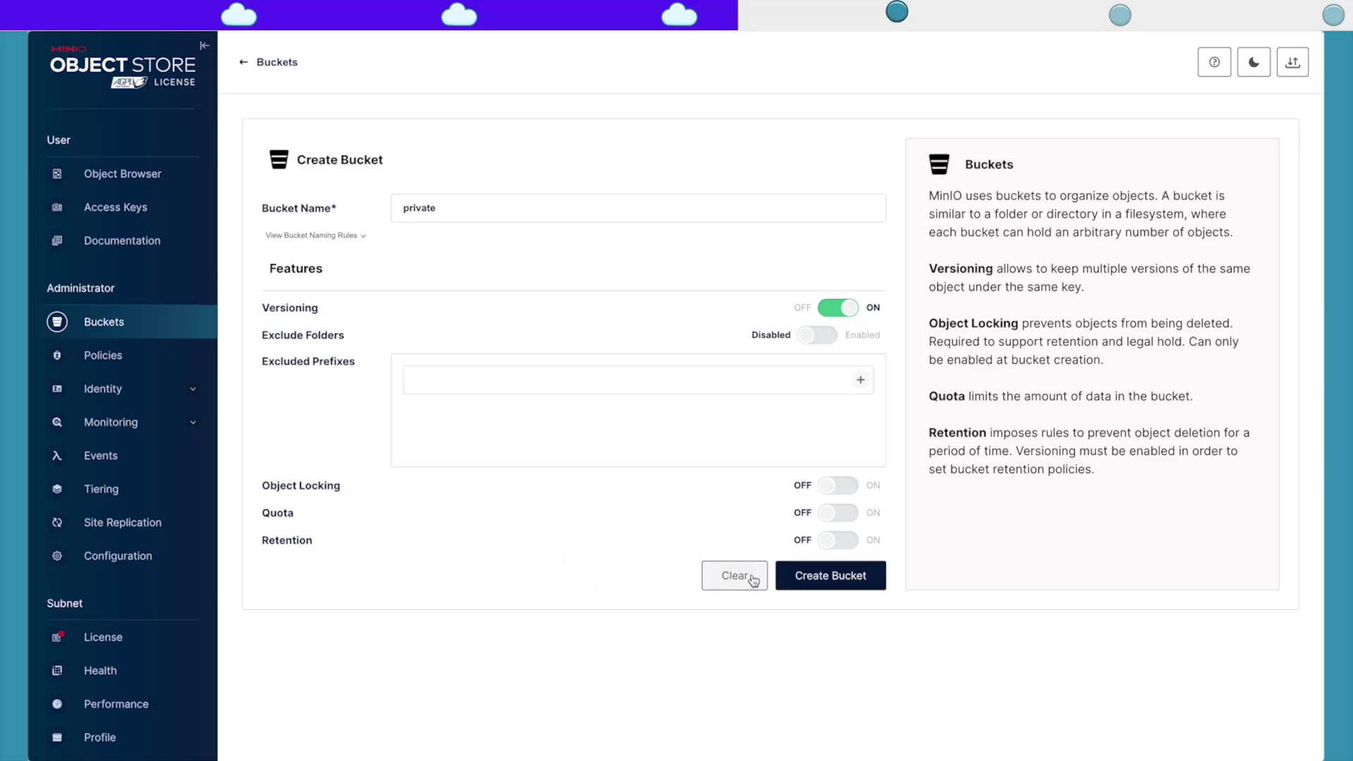
click(835, 485)
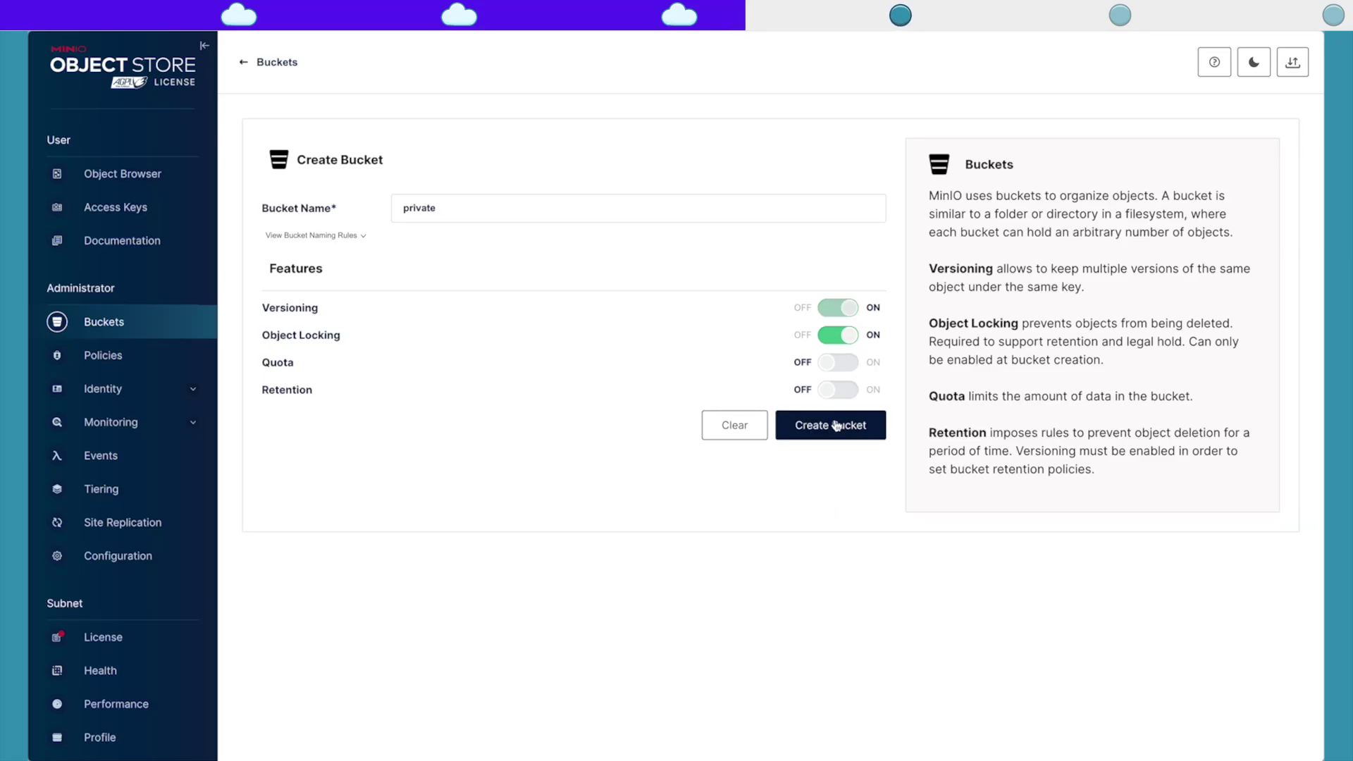
click(839, 338)
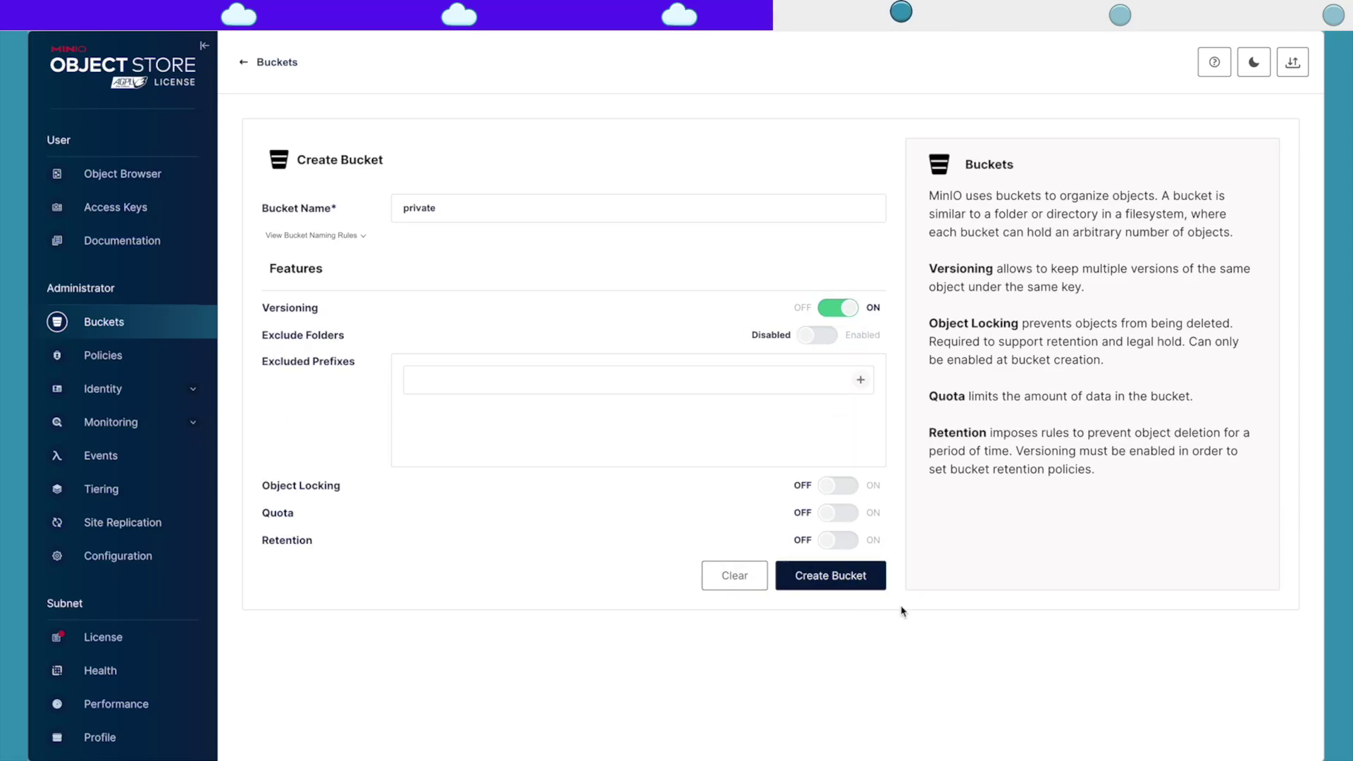
click(864, 584)
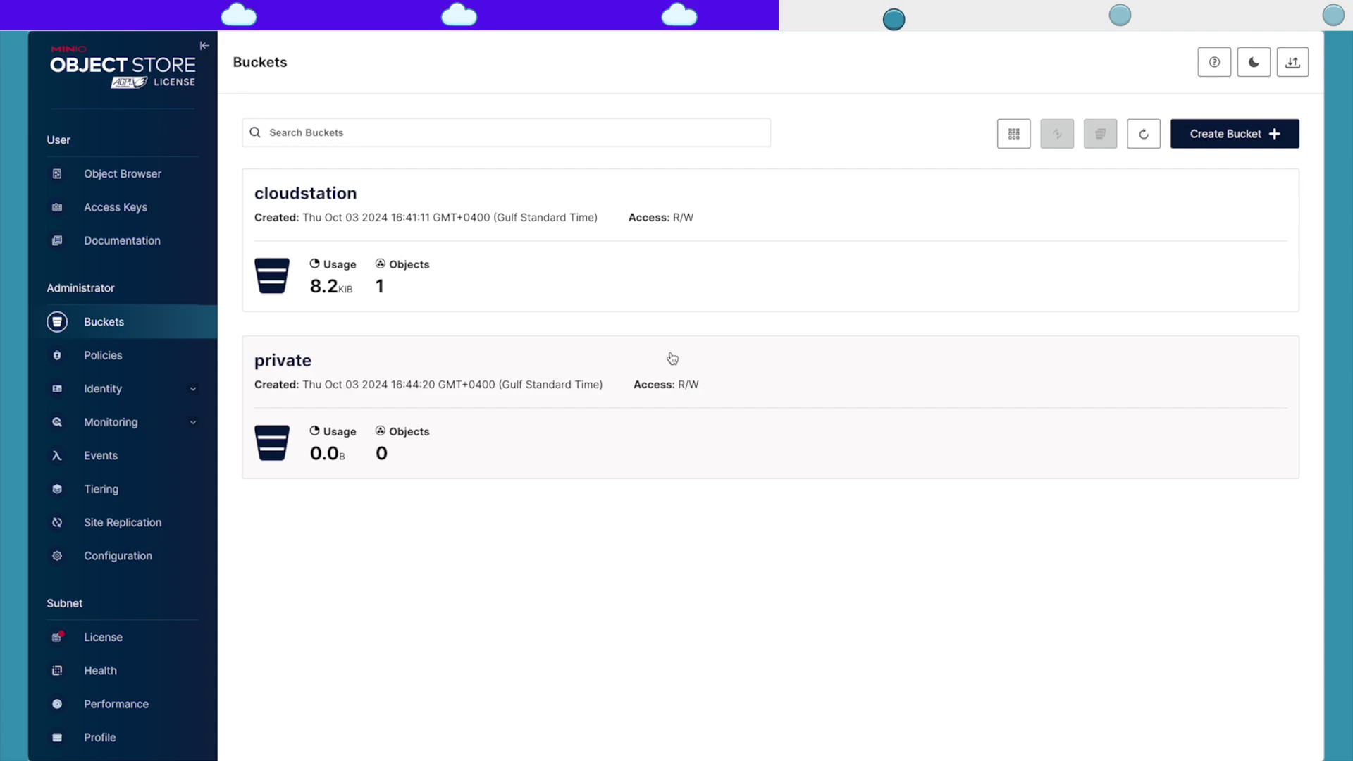
Step: Upload 135319250.png from Downloads into the private bucket and select its row
click(401, 387)
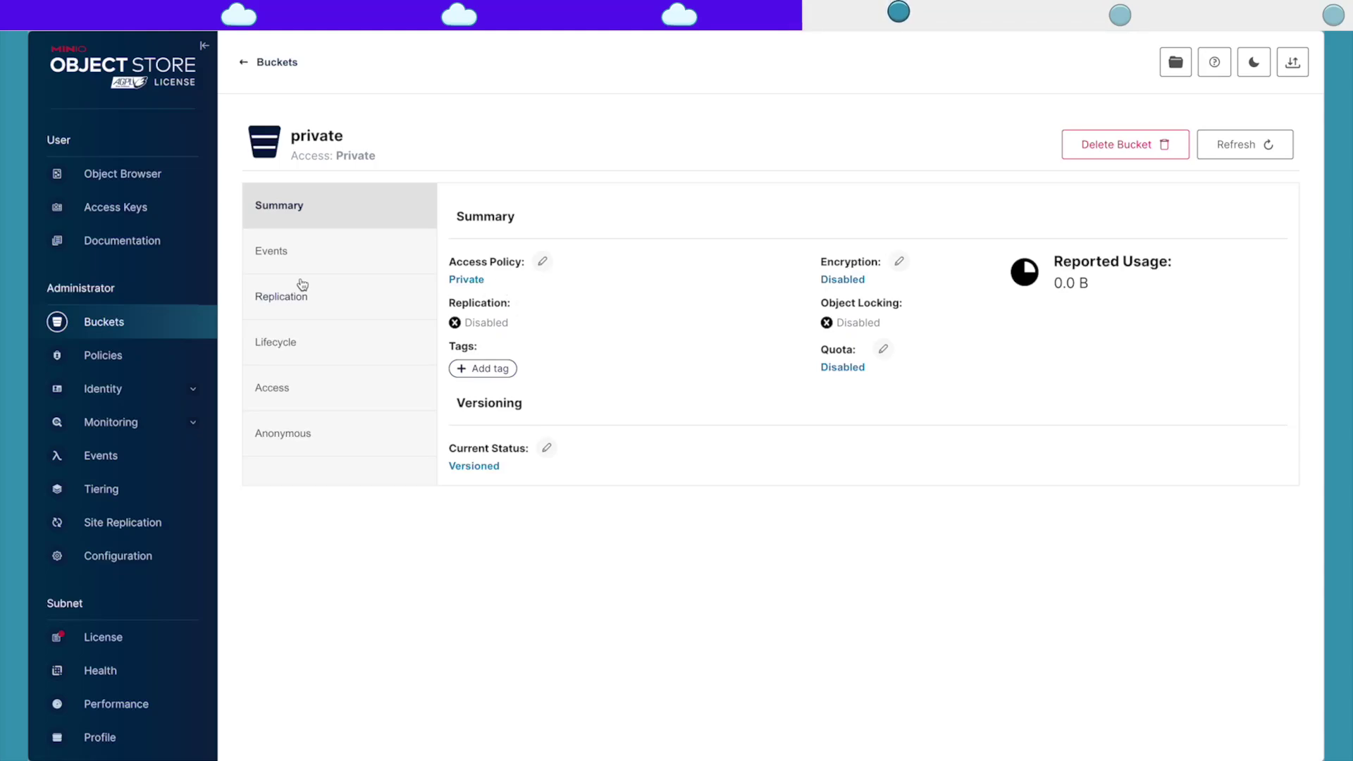
click(121, 175)
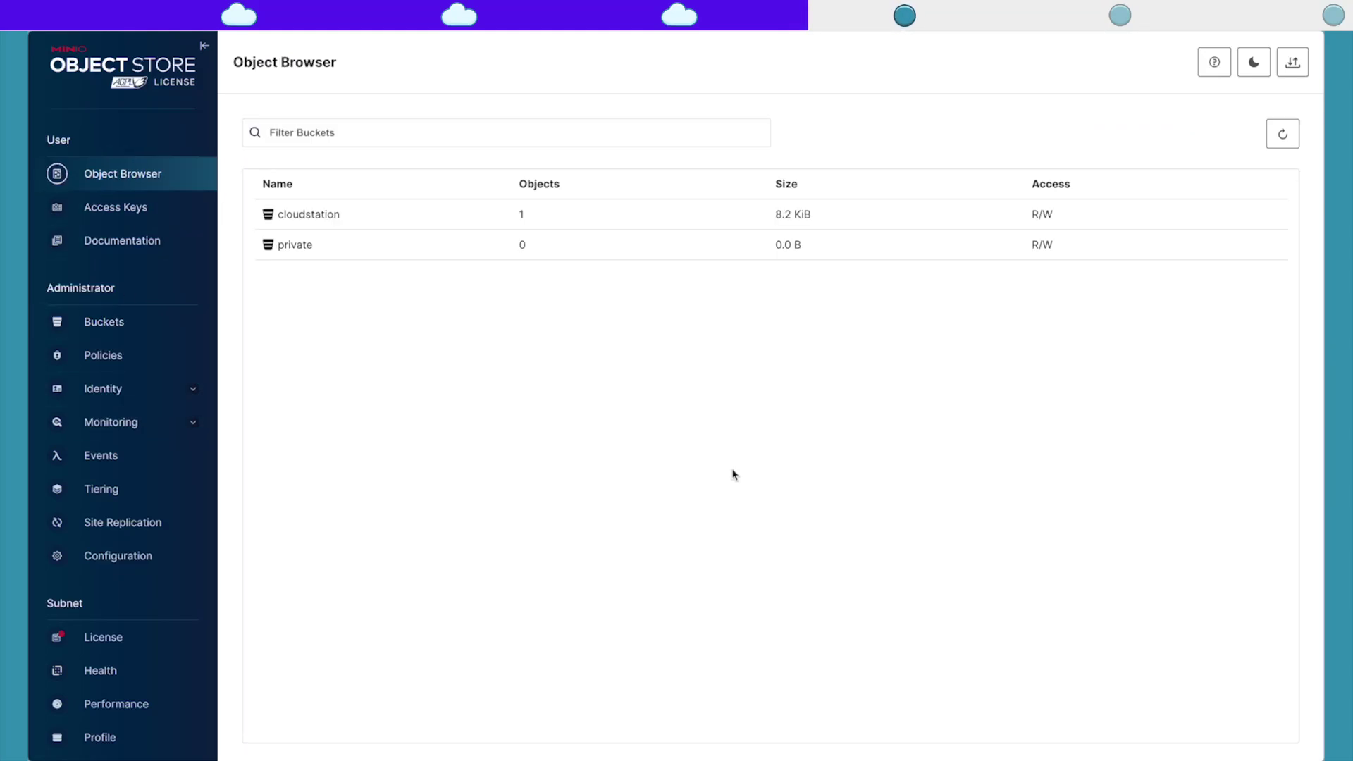
click(326, 255)
click(1242, 145)
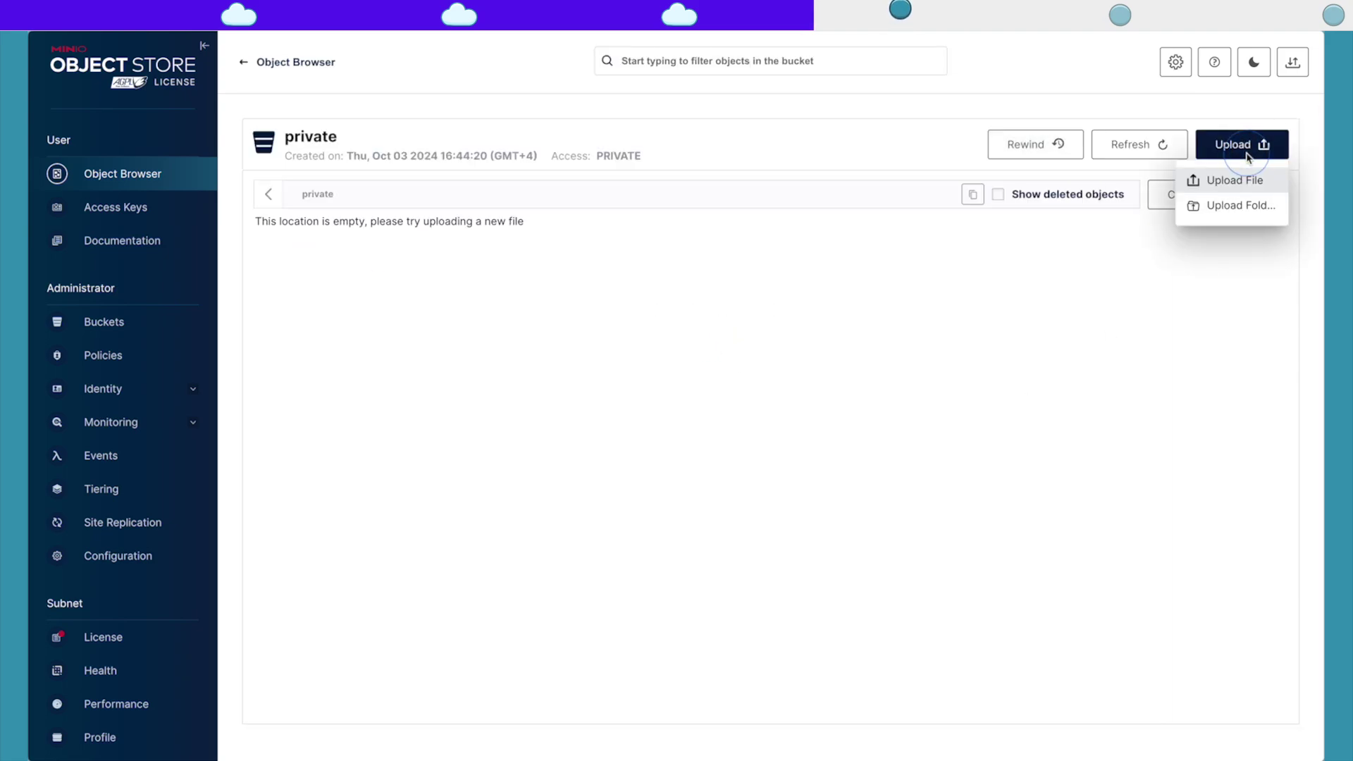
click(1211, 179)
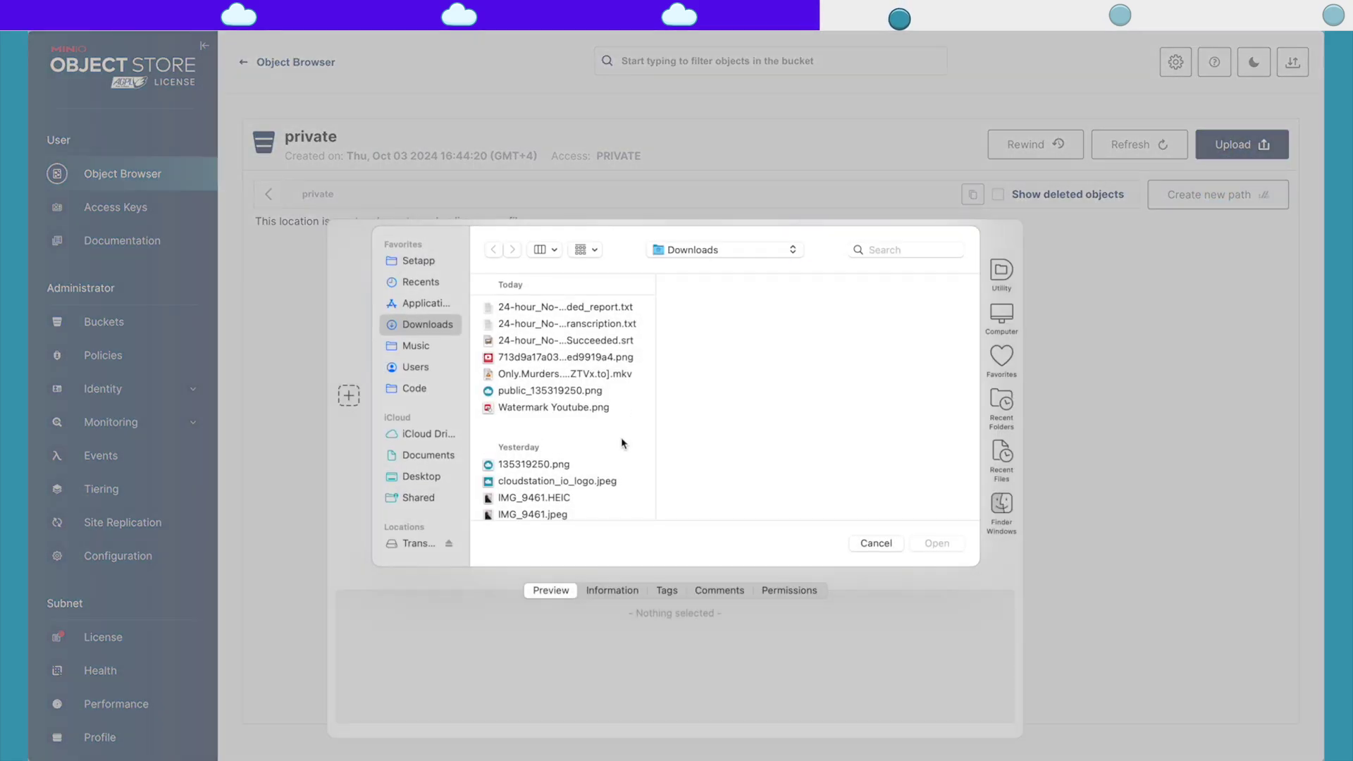
click(533, 464)
click(953, 547)
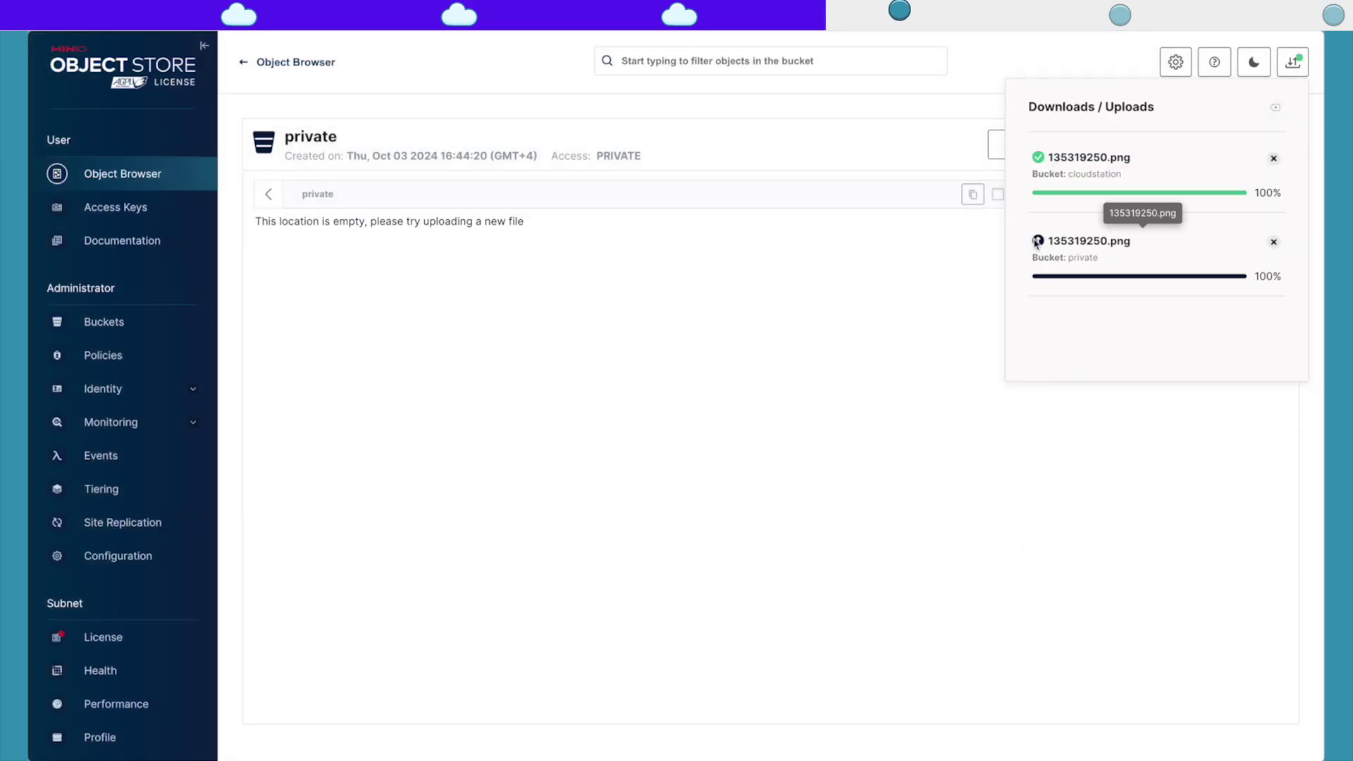
click(1281, 107)
click(358, 278)
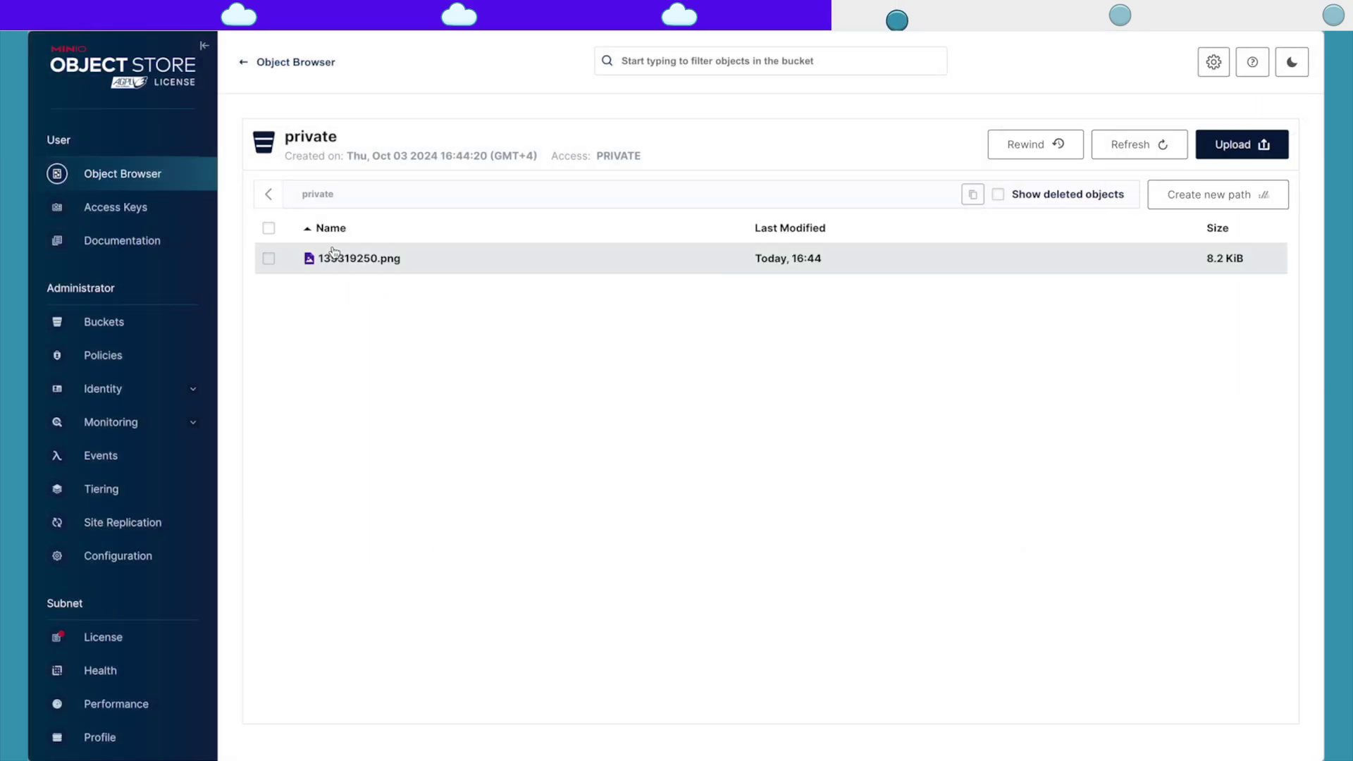
click(345, 258)
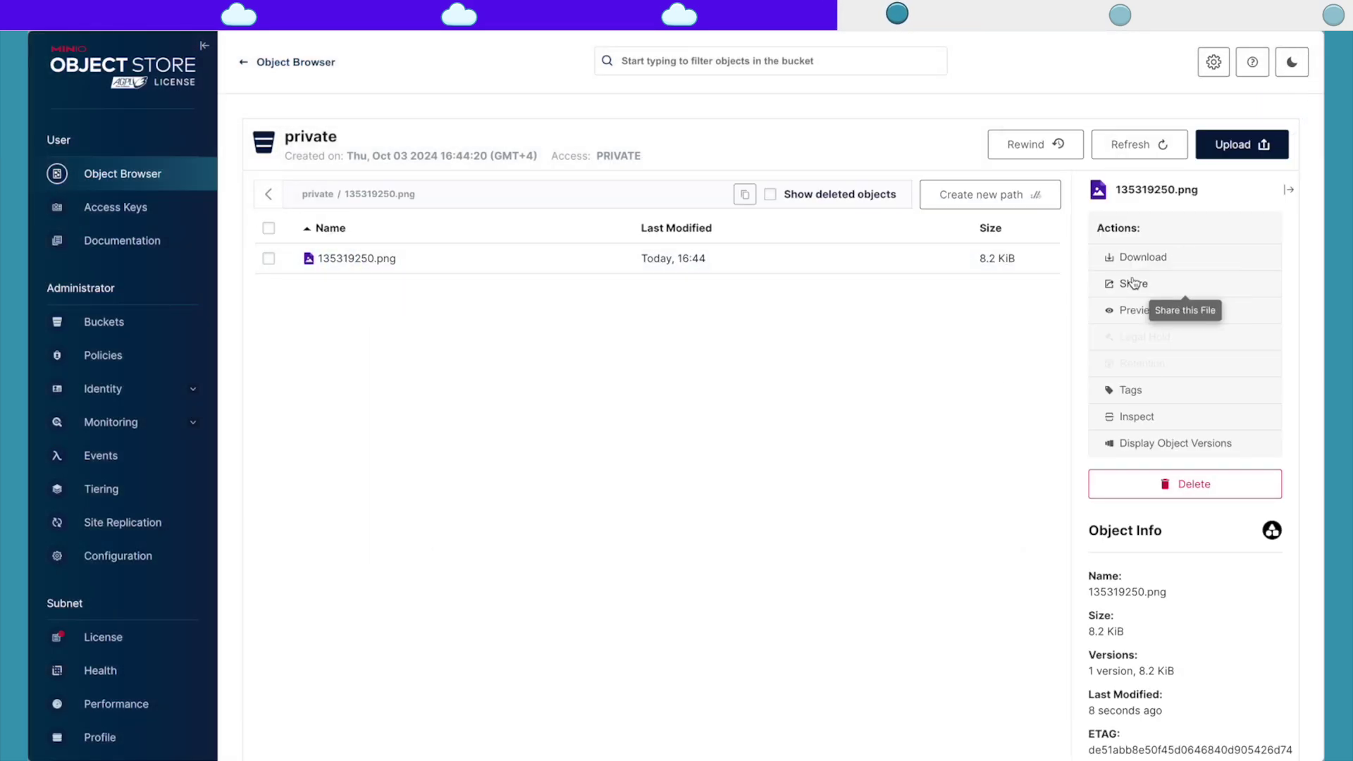
Step: Create a 12-hour share link, test it in a new tab, then copy the object path
click(1132, 283)
click(907, 497)
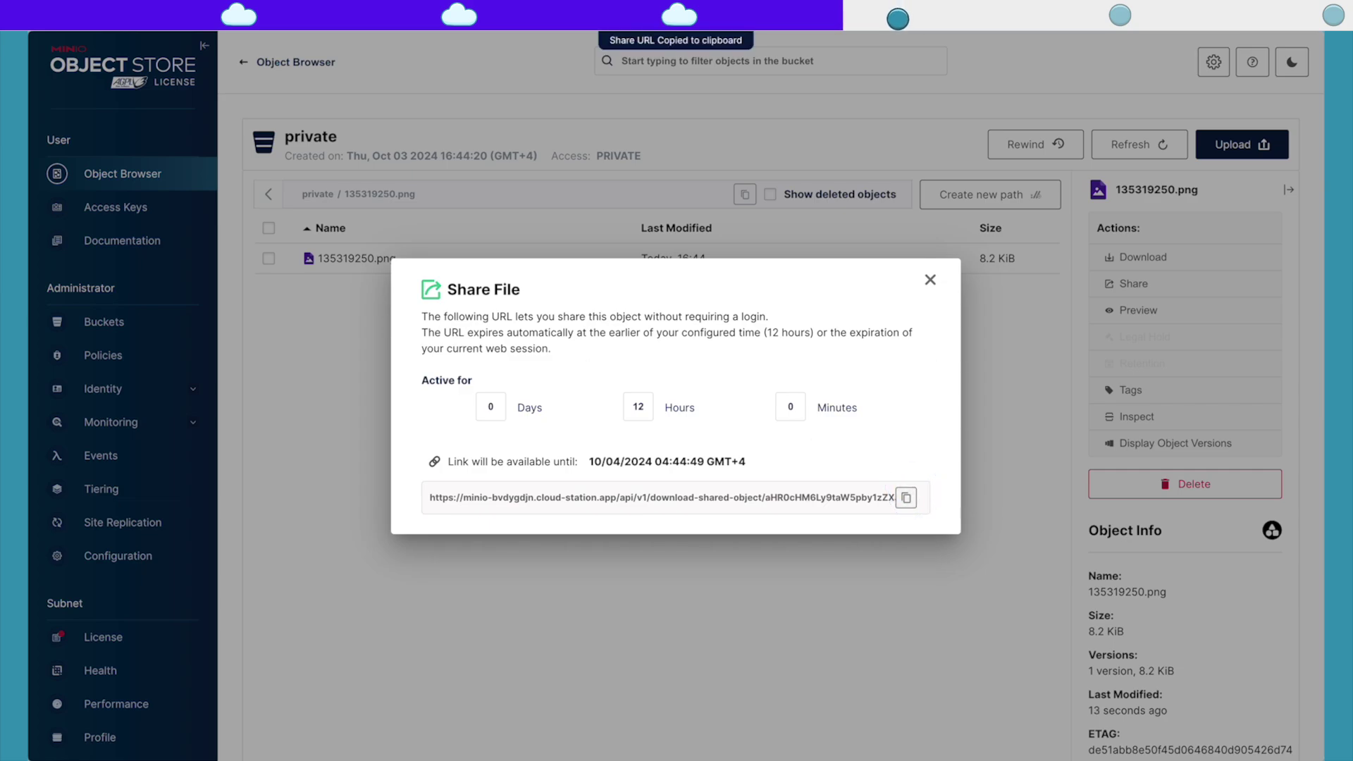
mouse_move(28, 321)
click(78, 322)
key(ctrl+v)
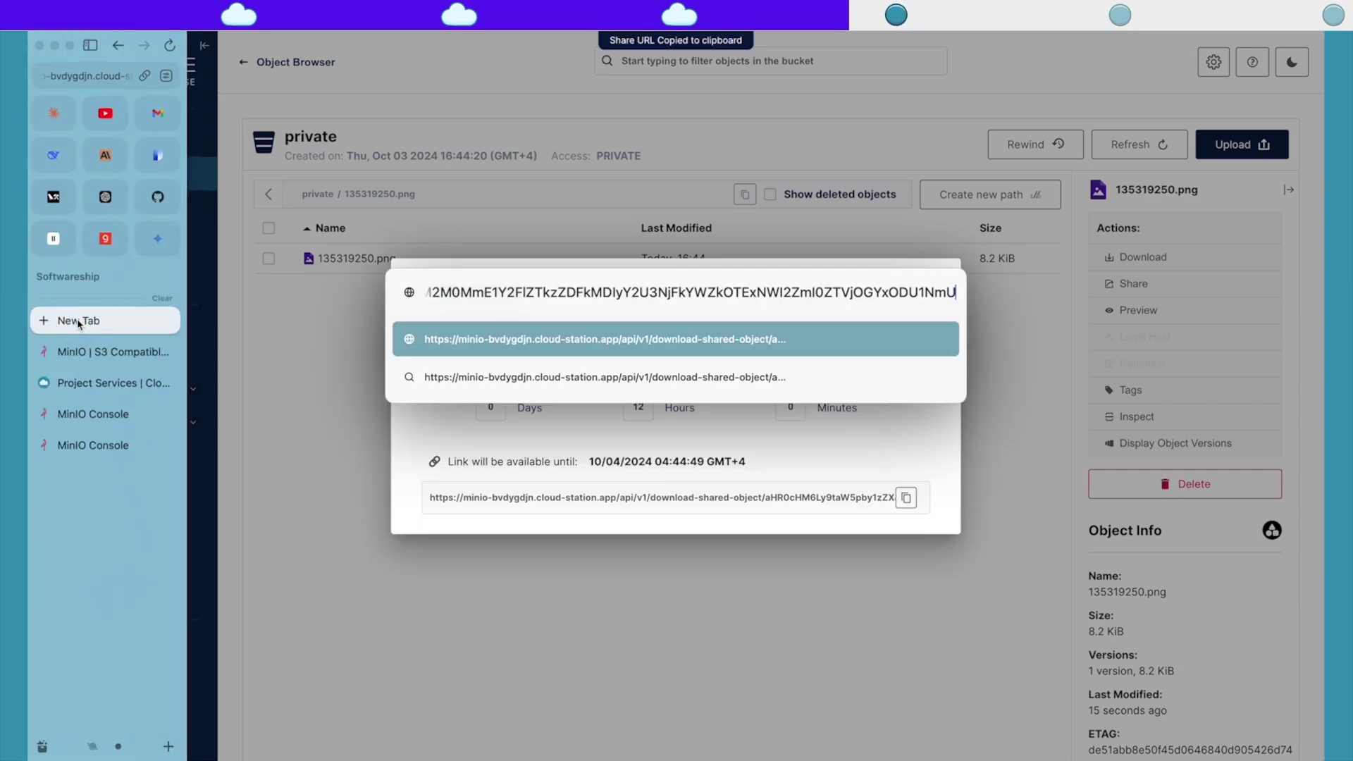
key(Return)
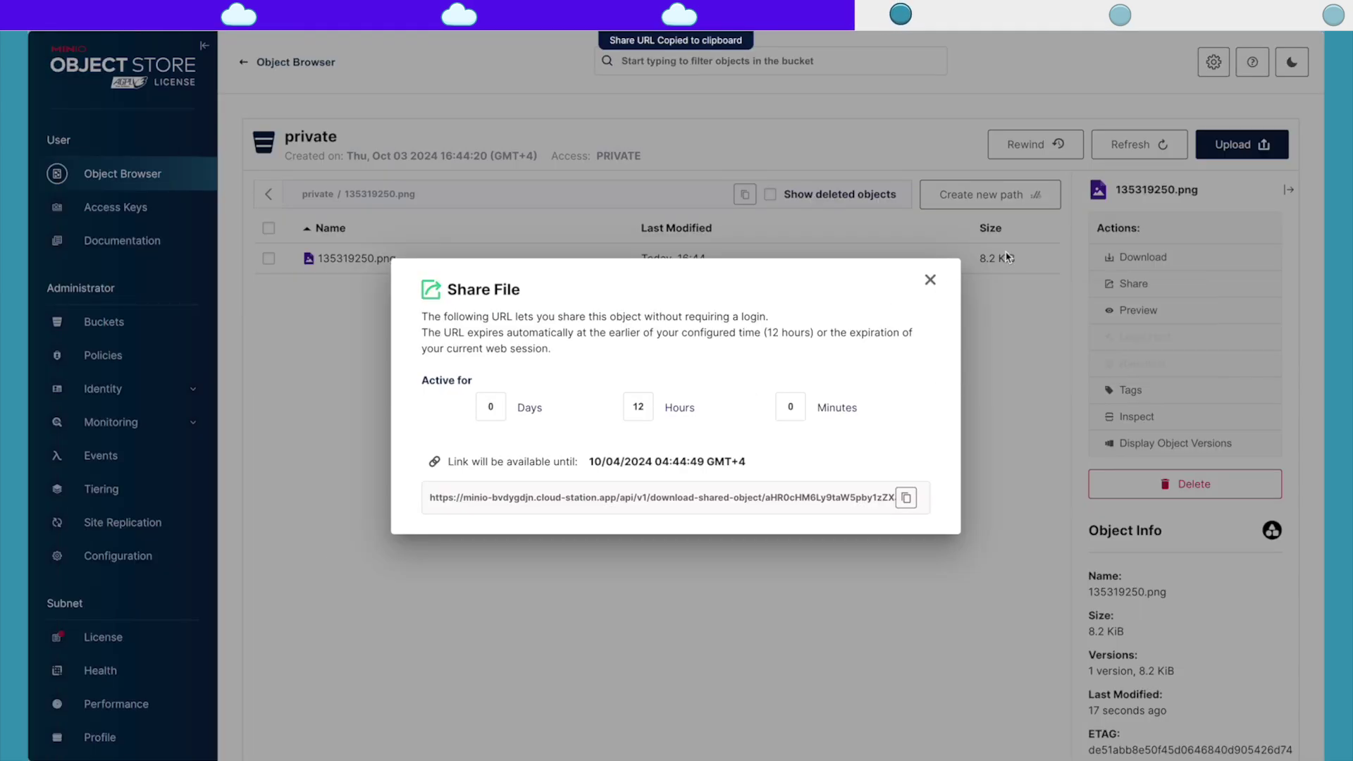
click(931, 280)
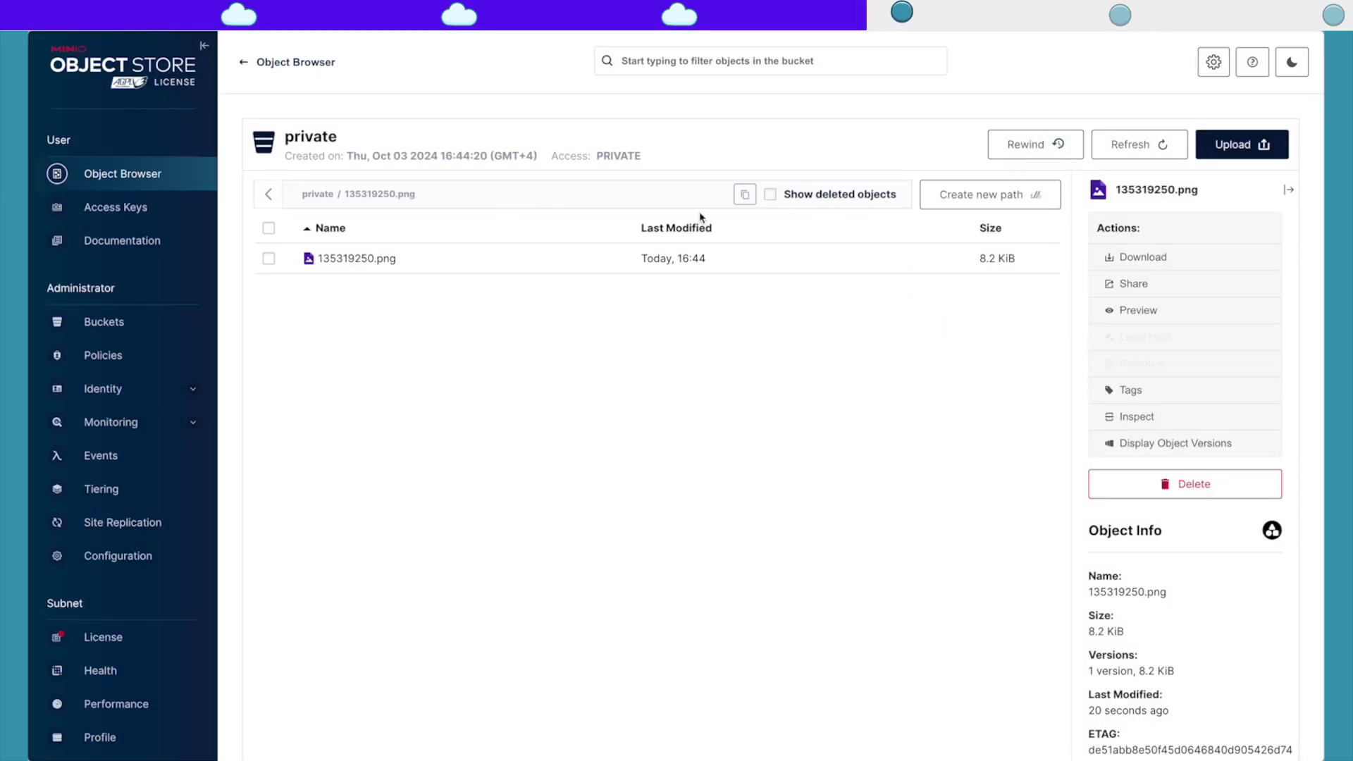
click(745, 194)
Step: Copy the minio-server subdomain from the Minio service's Connect details in CloudStation
mouse_move(32, 321)
click(116, 321)
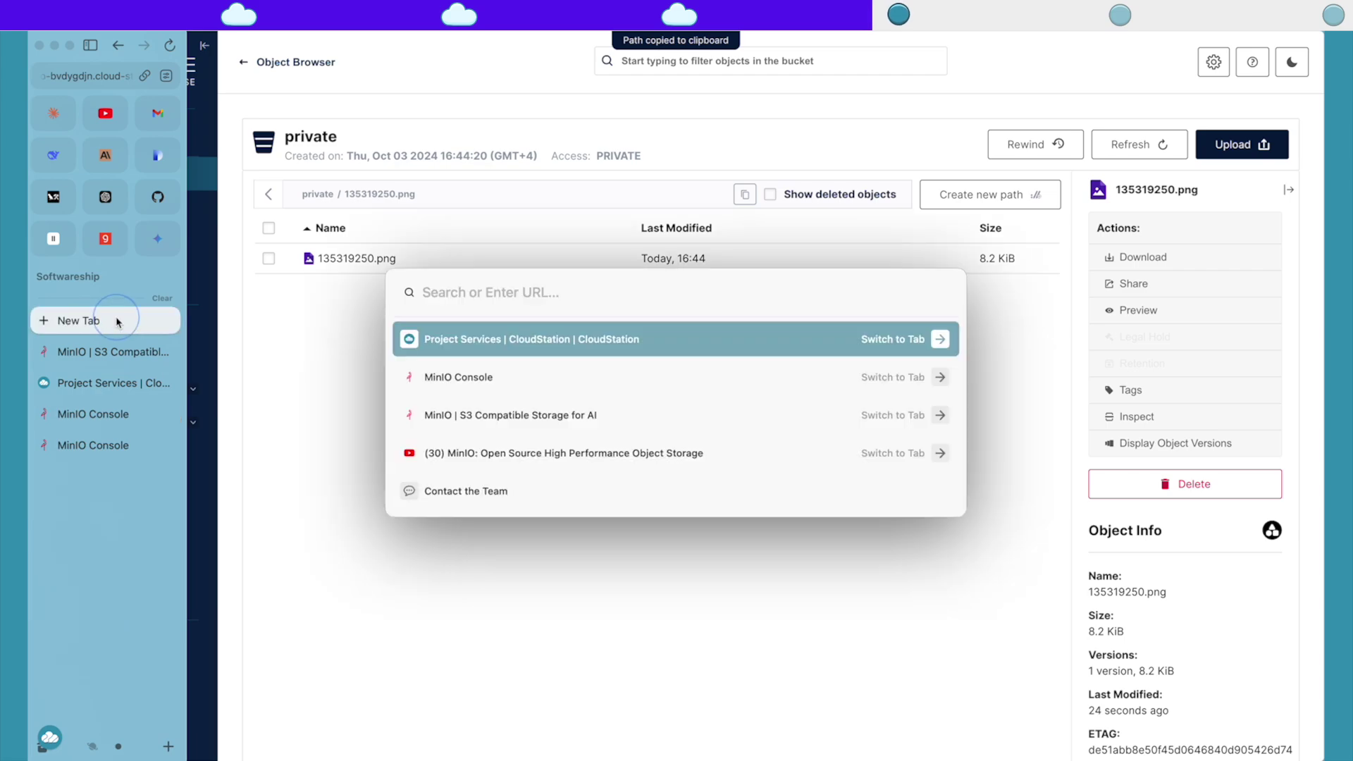
click(113, 382)
click(709, 206)
click(770, 138)
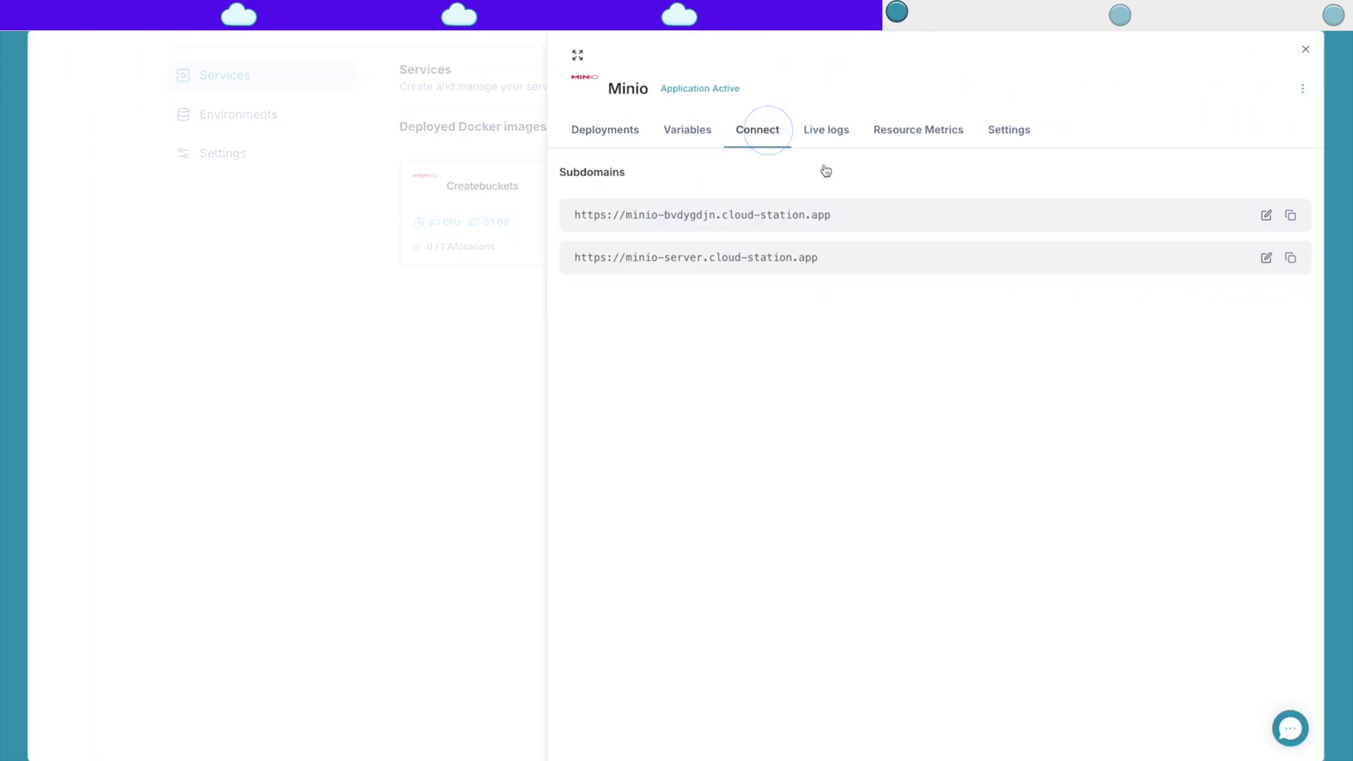
click(1291, 258)
Step: Load the minio-server address with private/135319250.png appended and highlight the Access Denied error
mouse_move(27, 273)
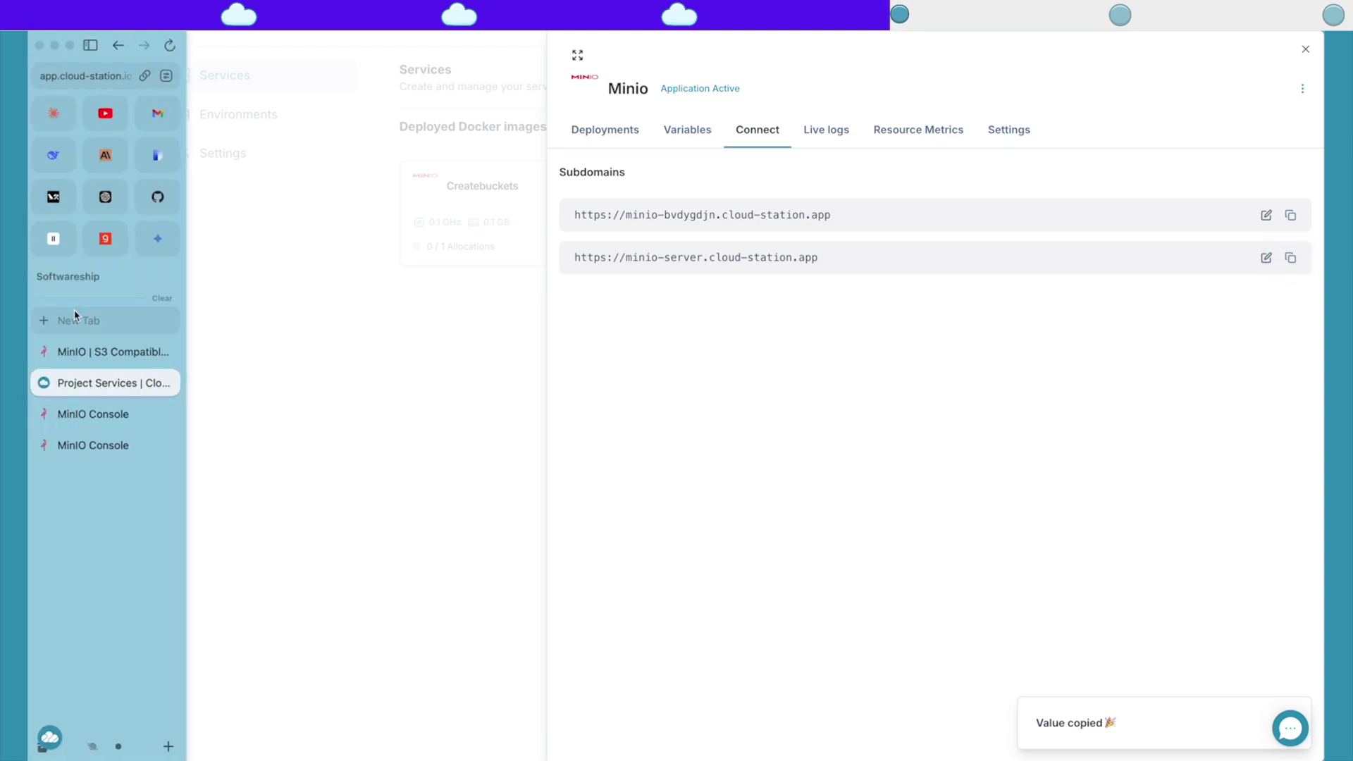
click(72, 323)
key(super+v)
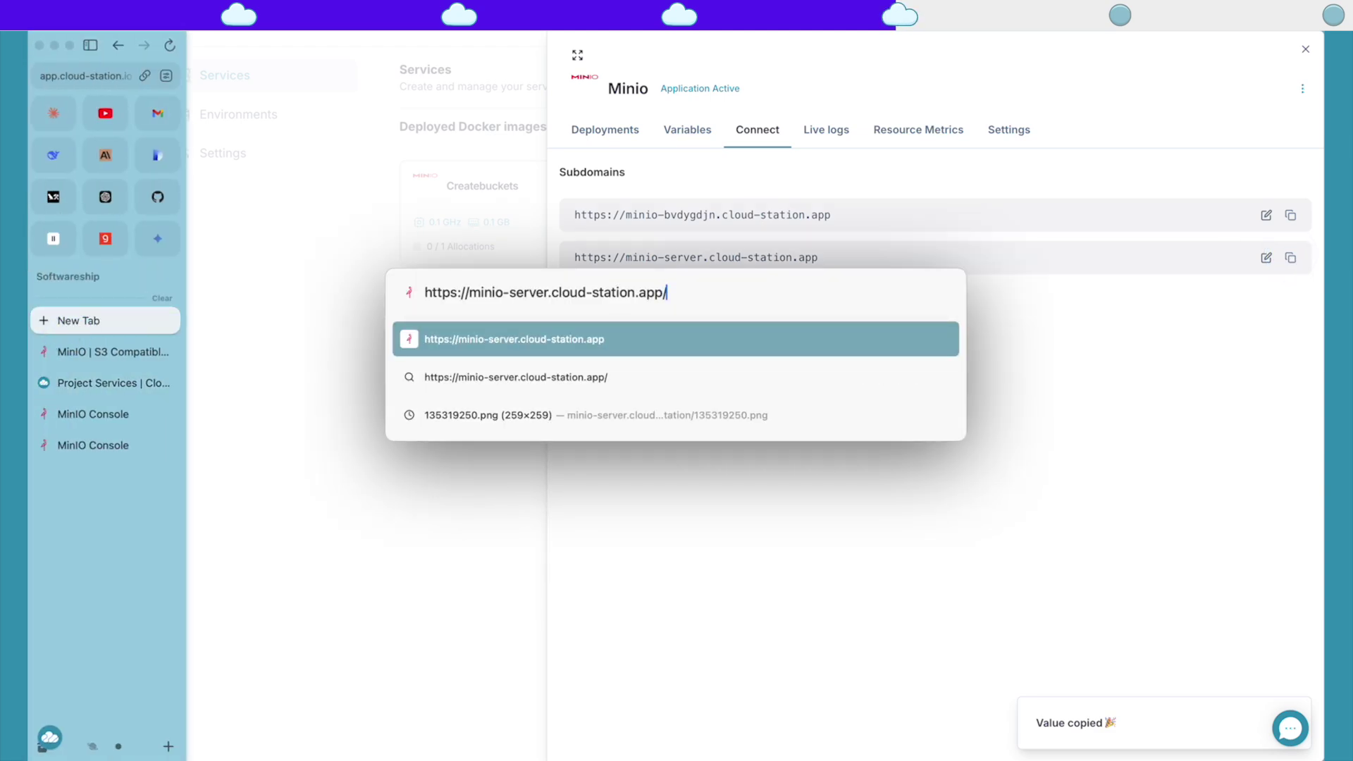
key(super+shift+v)
key(Right)
key(Return)
key(Return)
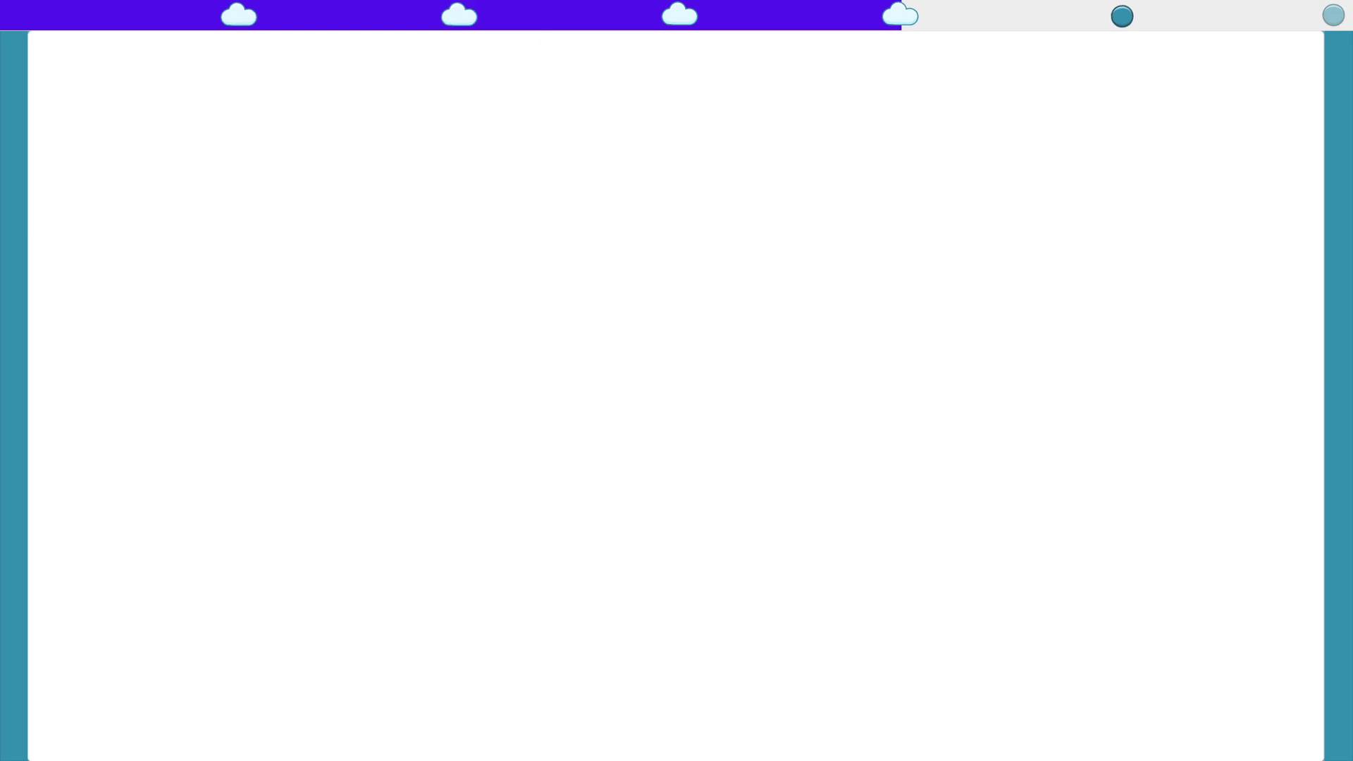
drag(109, 198, 95, 88)
Step: Clear the highlight and open the Events page in the MinIO Console sidebar
click(237, 222)
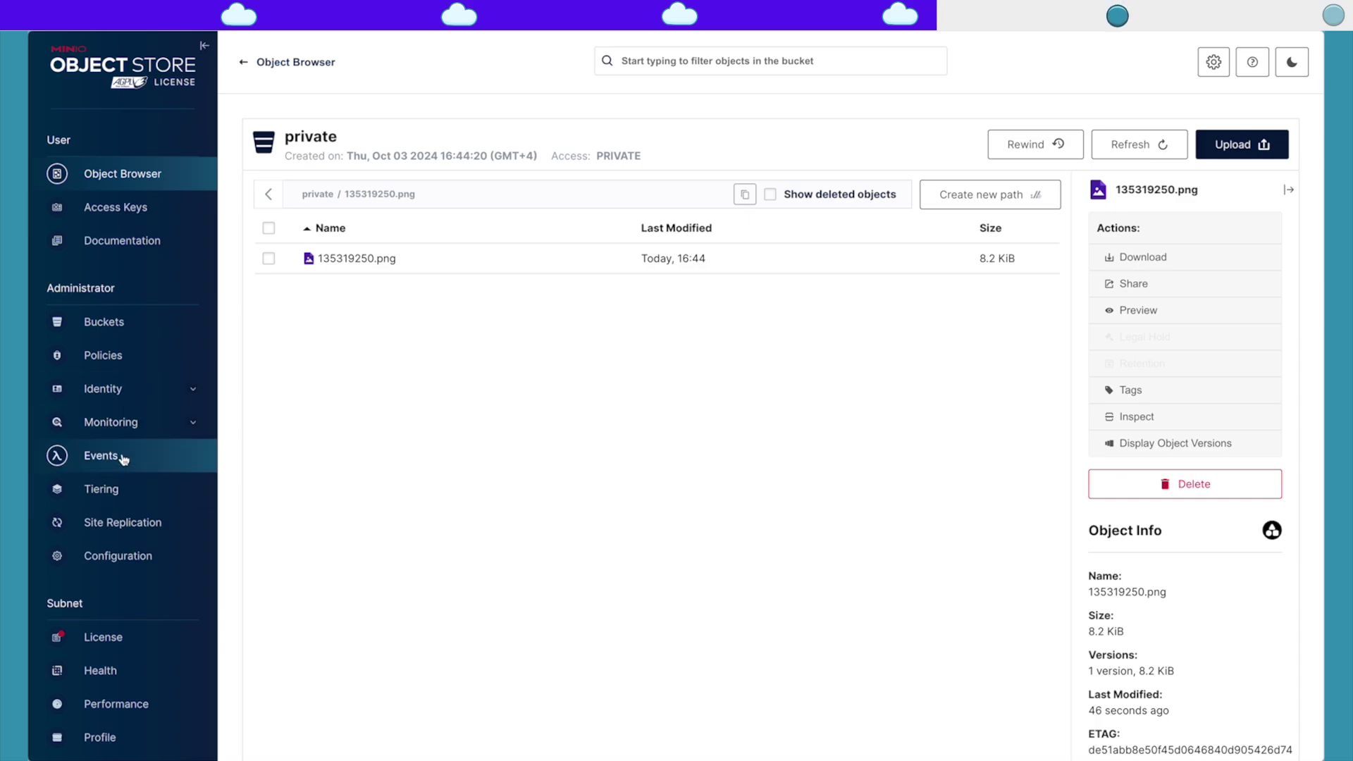
click(113, 457)
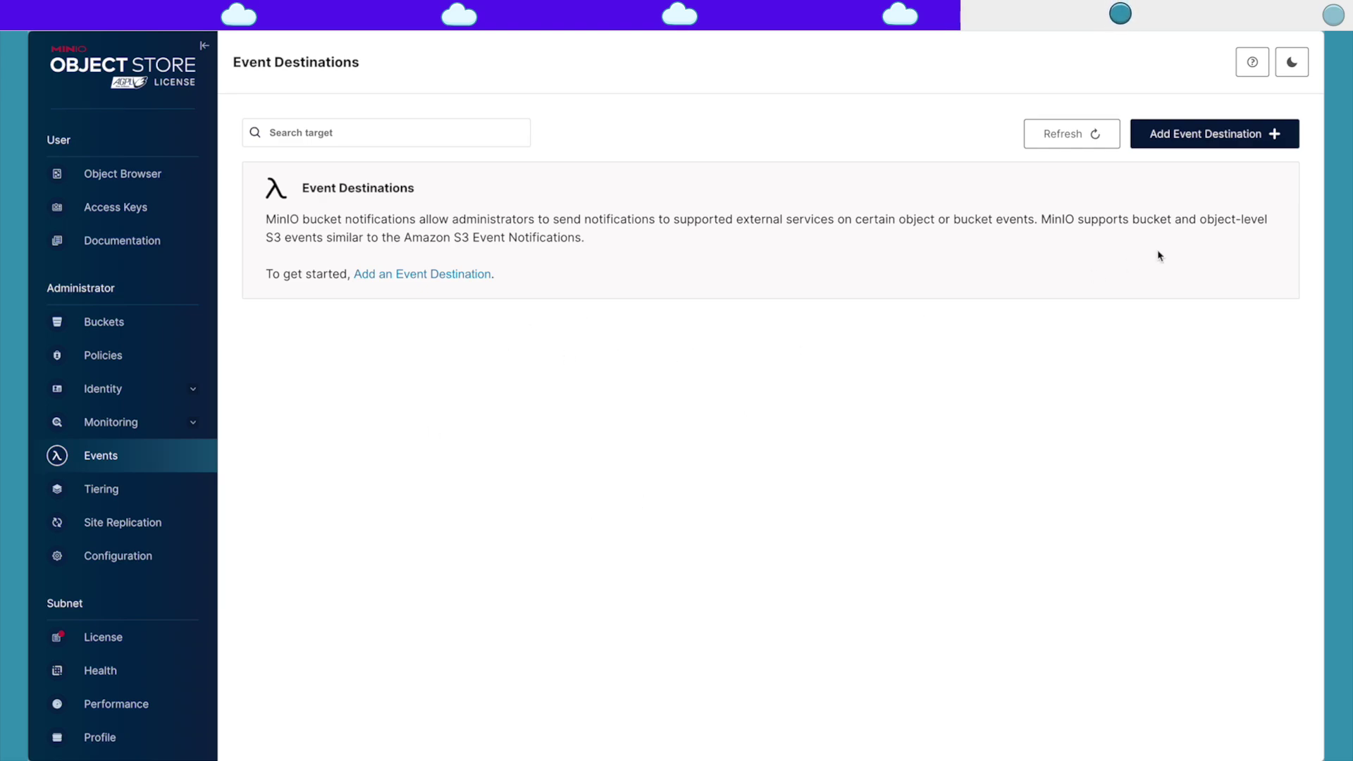
Step: Add a Webhook event destination with the identifier 'webhook' and focus its Endpoint field
click(1216, 136)
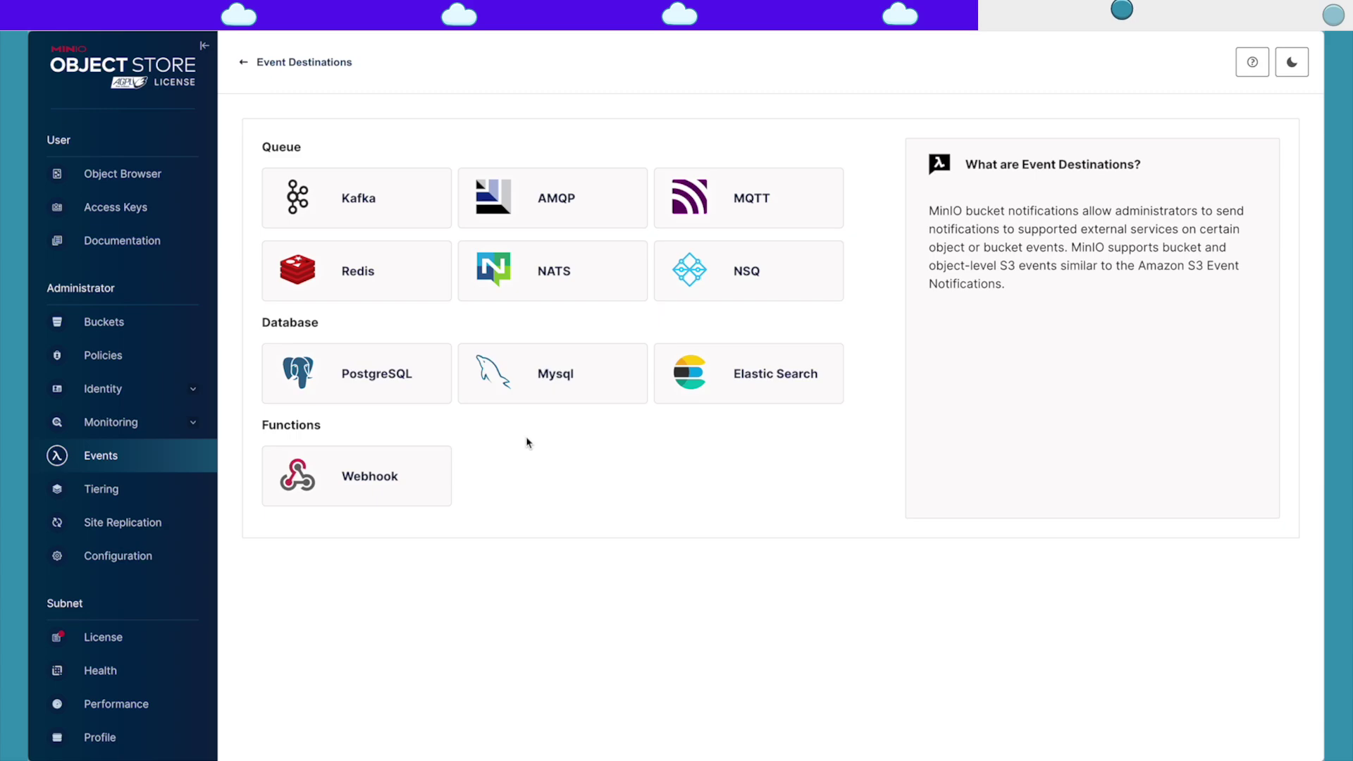
click(387, 501)
click(462, 223)
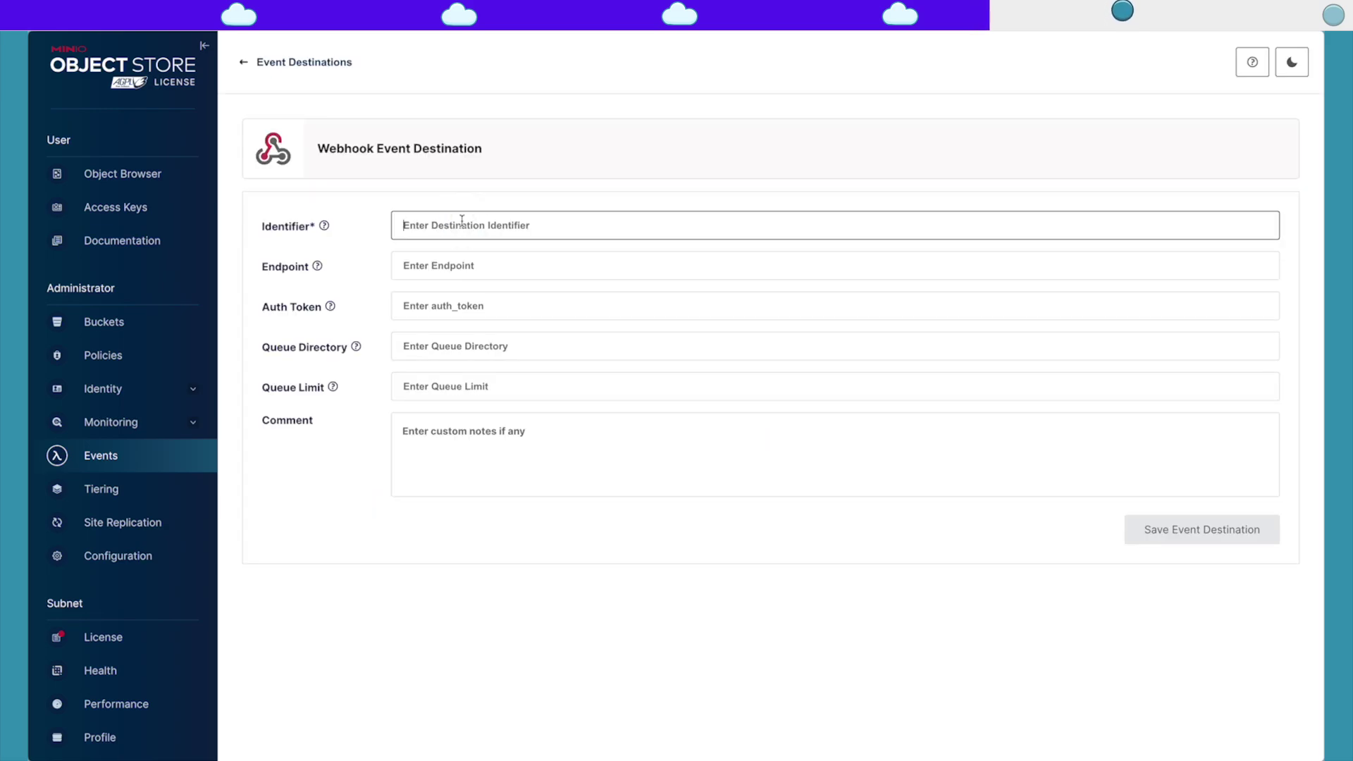
text(webhook)
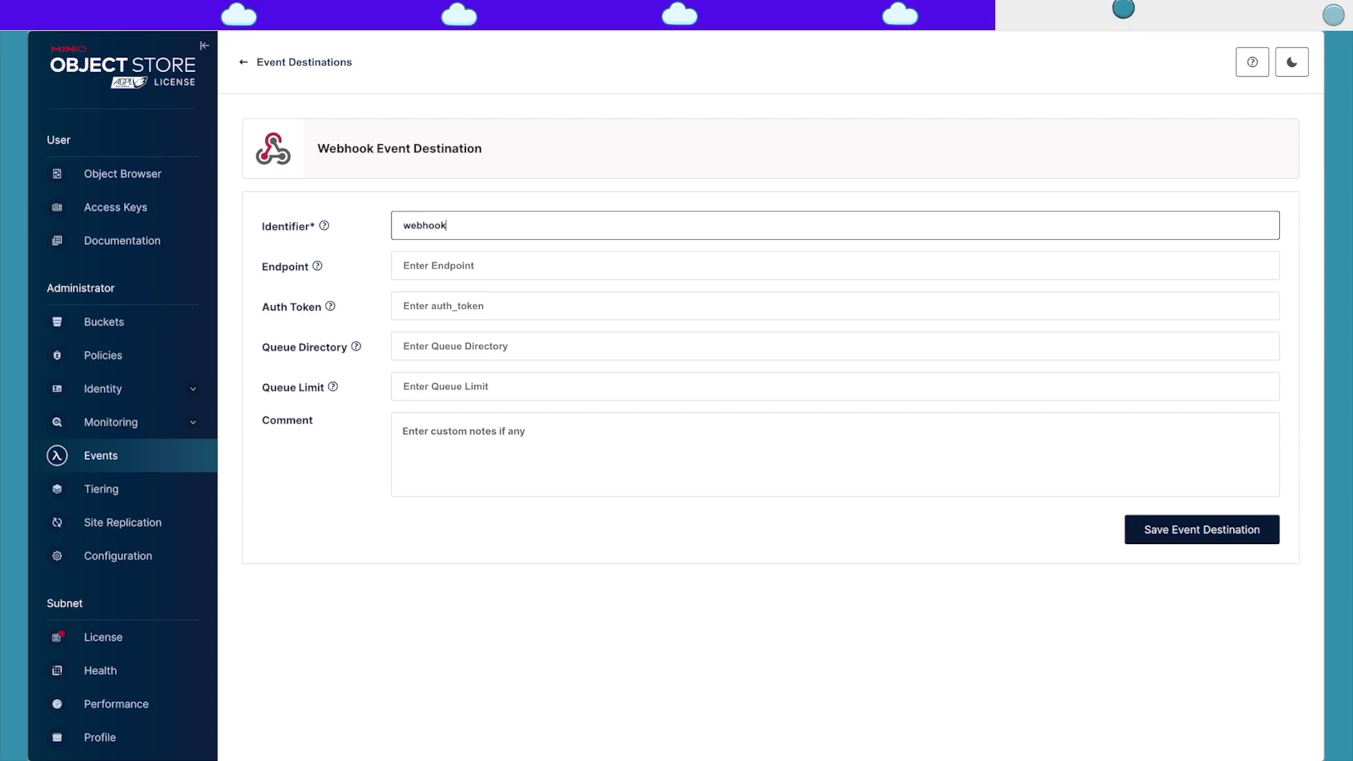
click(437, 266)
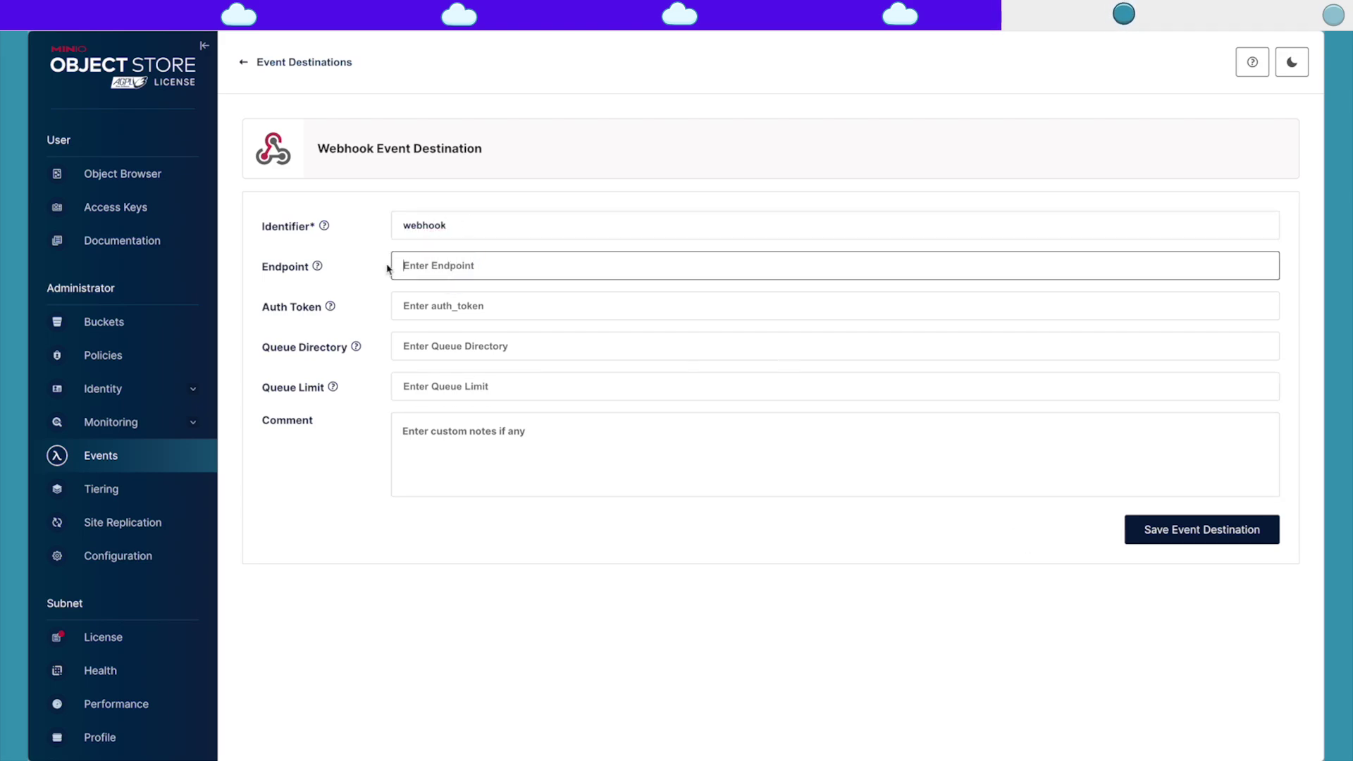
mouse_move(14, 317)
click(70, 319)
Step: Search 'webhook online' to get a unique Webhook.site URL, then return to MinIO's Endpoint field
text(webhook)
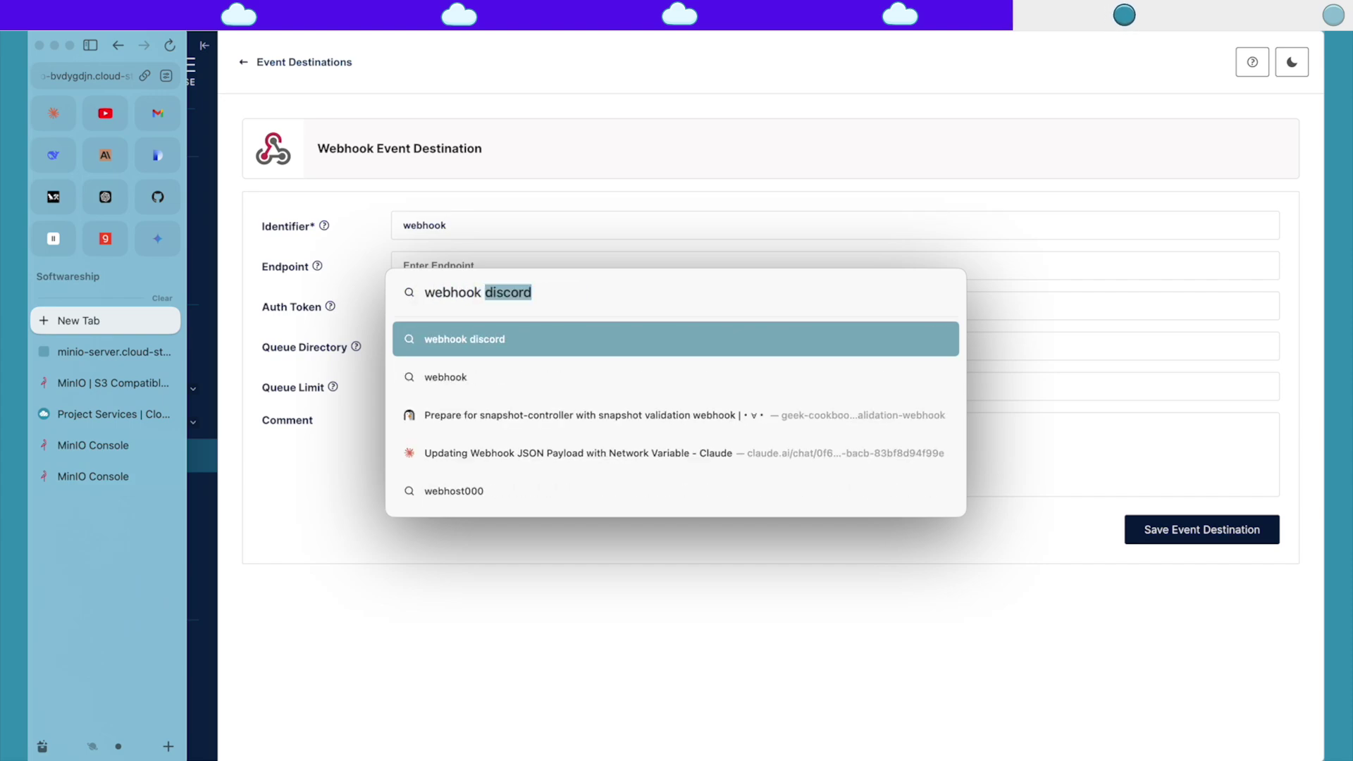
text( onli)
key(Return)
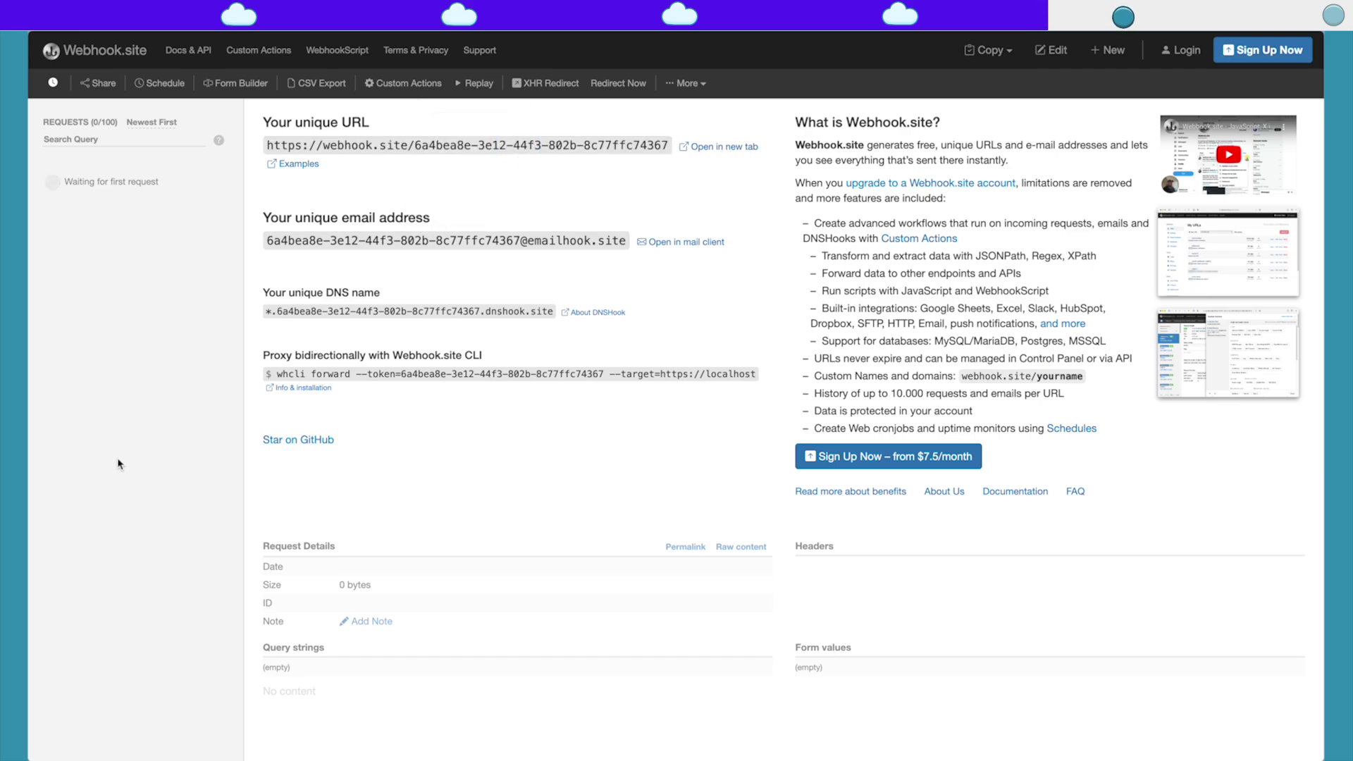
mouse_move(35, 352)
click(74, 414)
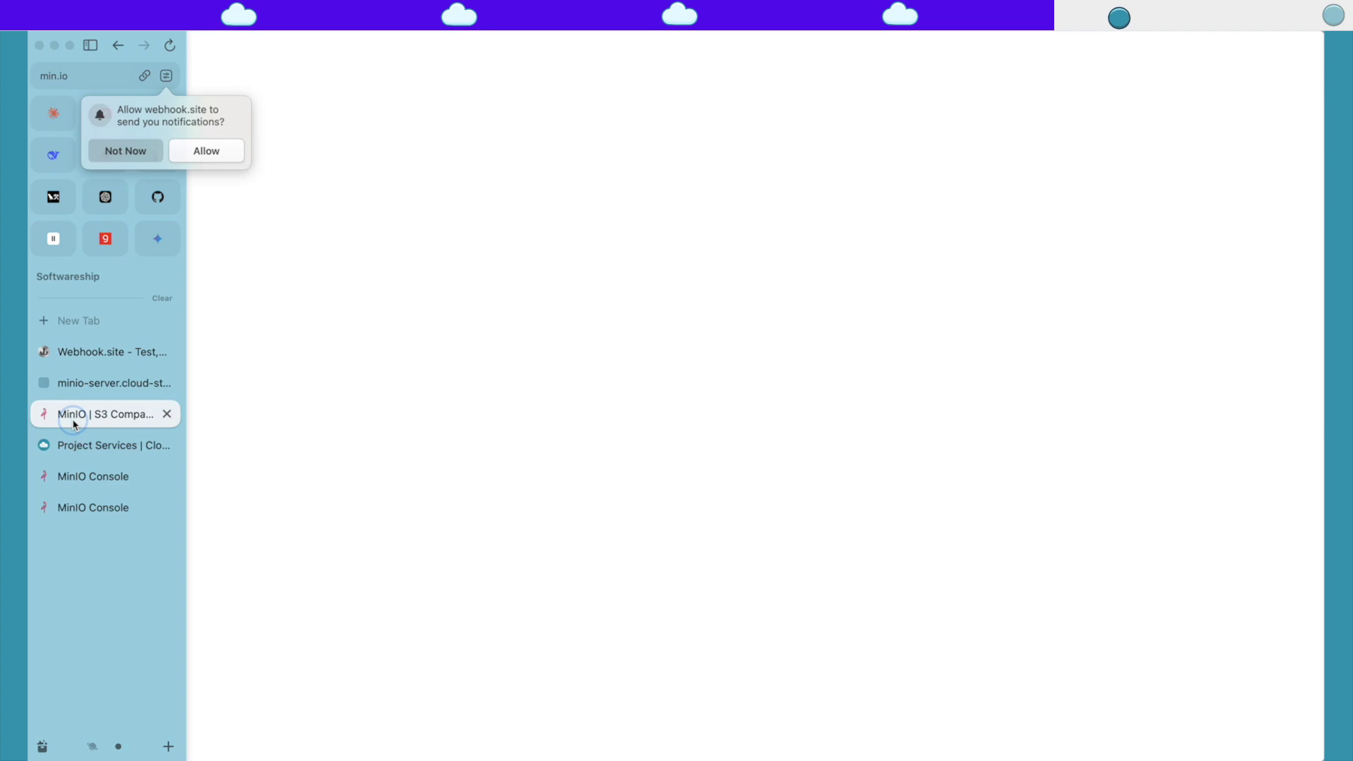
mouse_move(42, 423)
click(179, 412)
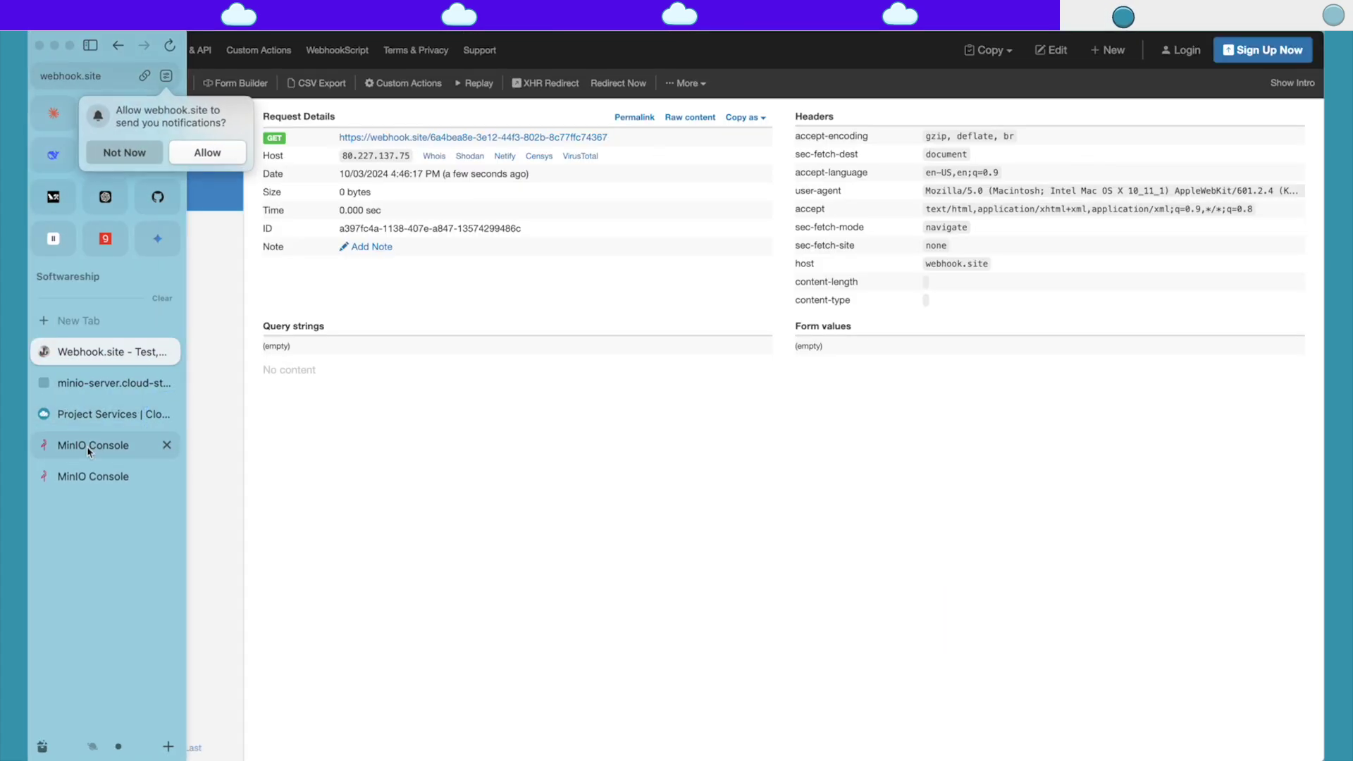
click(70, 444)
click(595, 272)
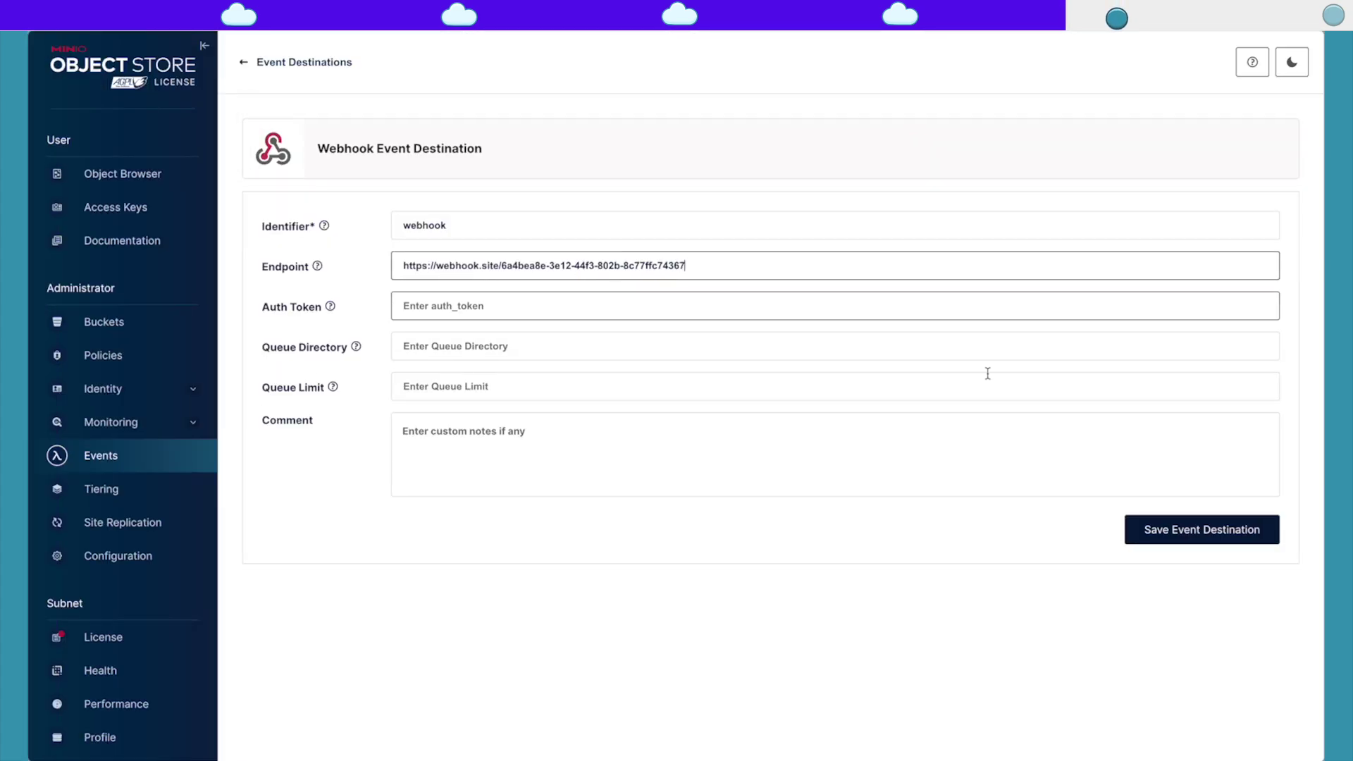
Step: Paste the Webhook.site URL as the endpoint, save the destination, and restart the server
click(1217, 544)
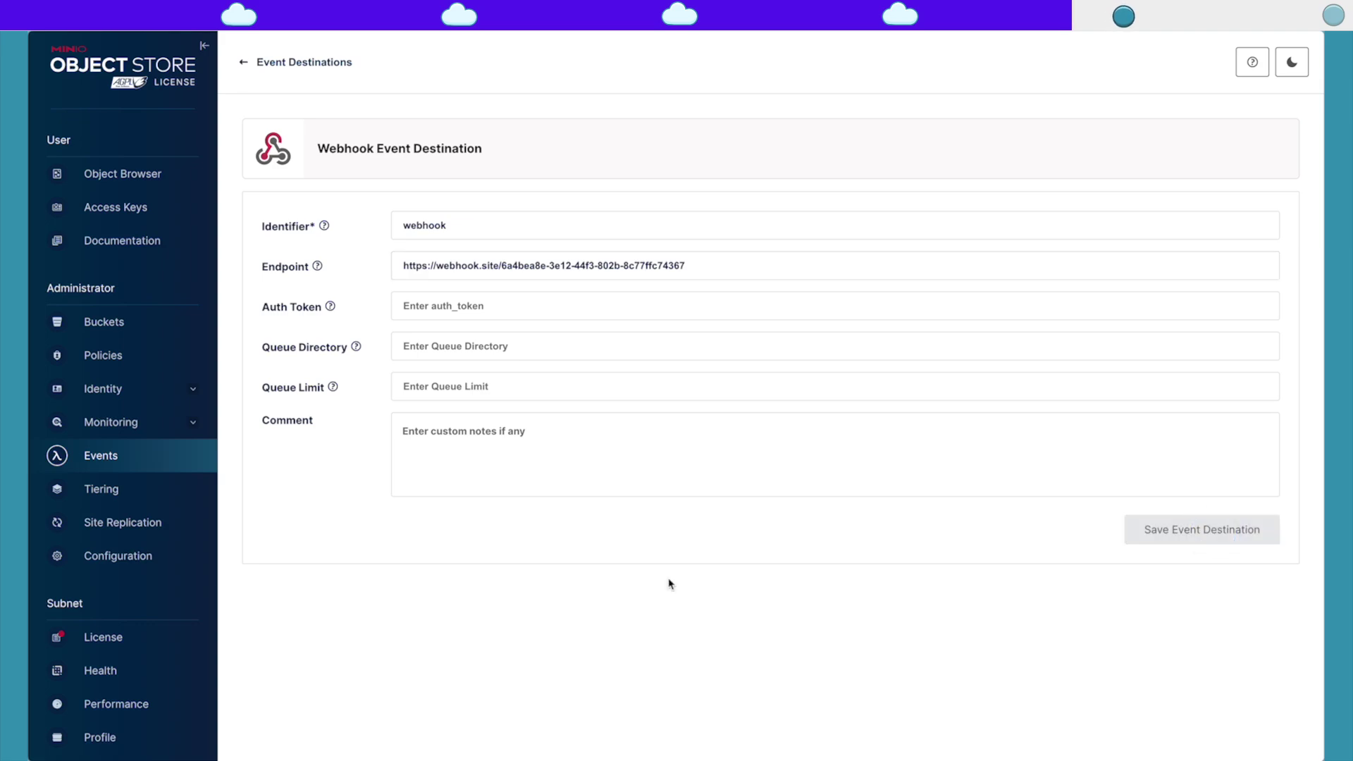
click(862, 59)
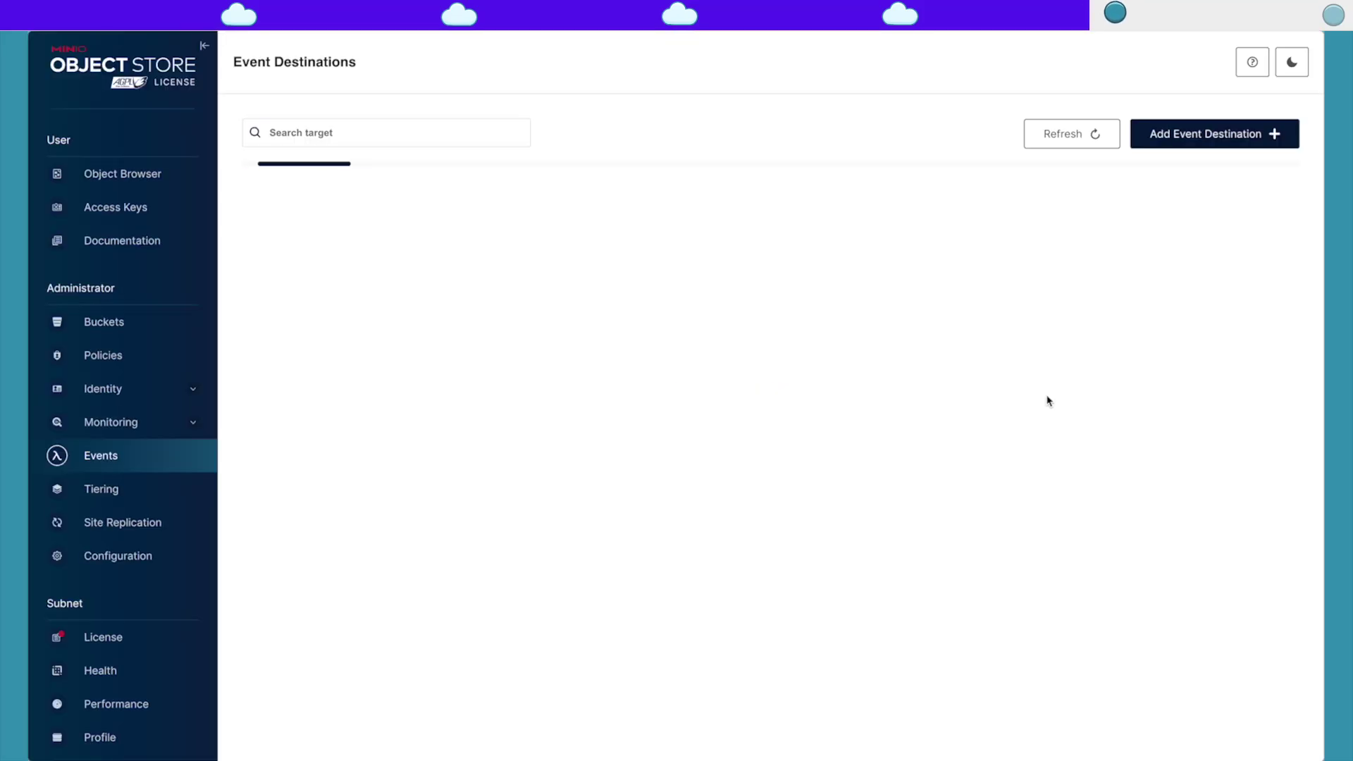
Step: Open the cloudstation bucket's management details from the Buckets list
click(121, 177)
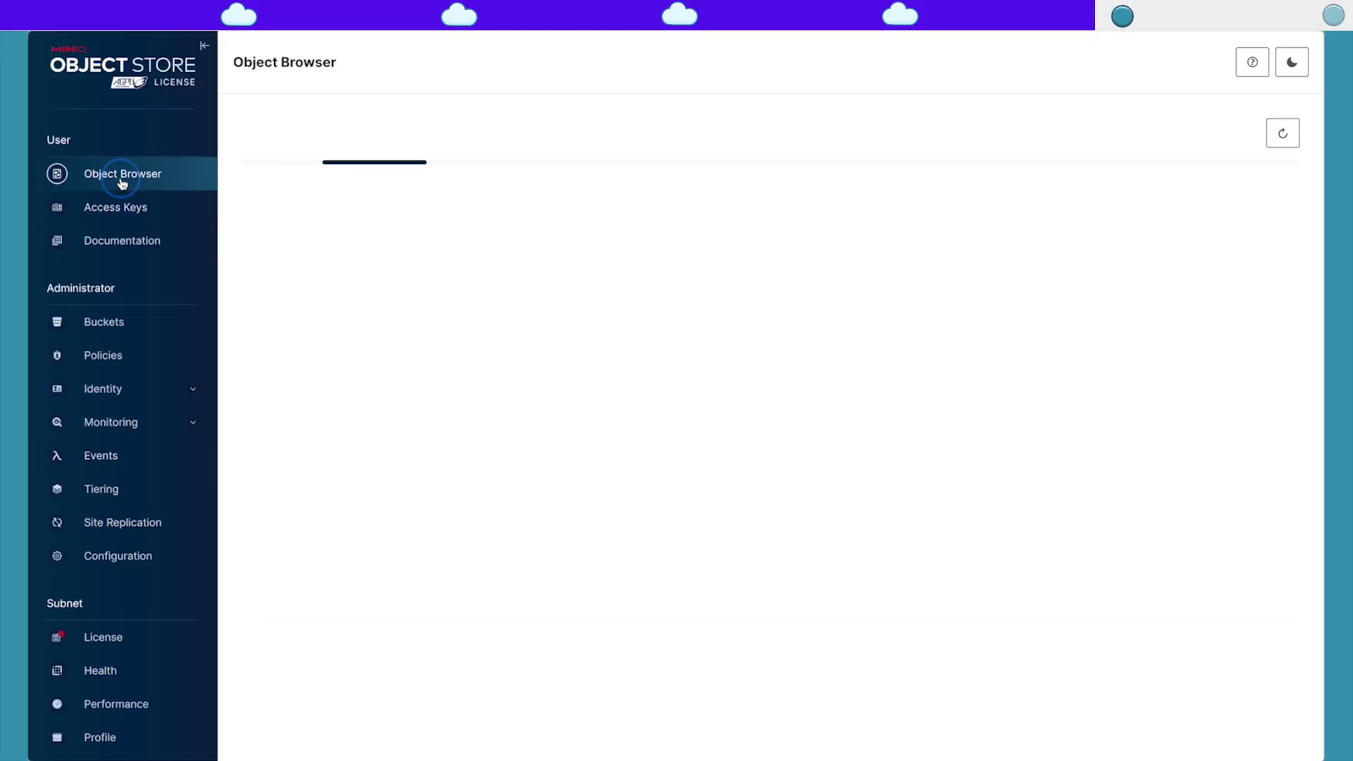
click(296, 216)
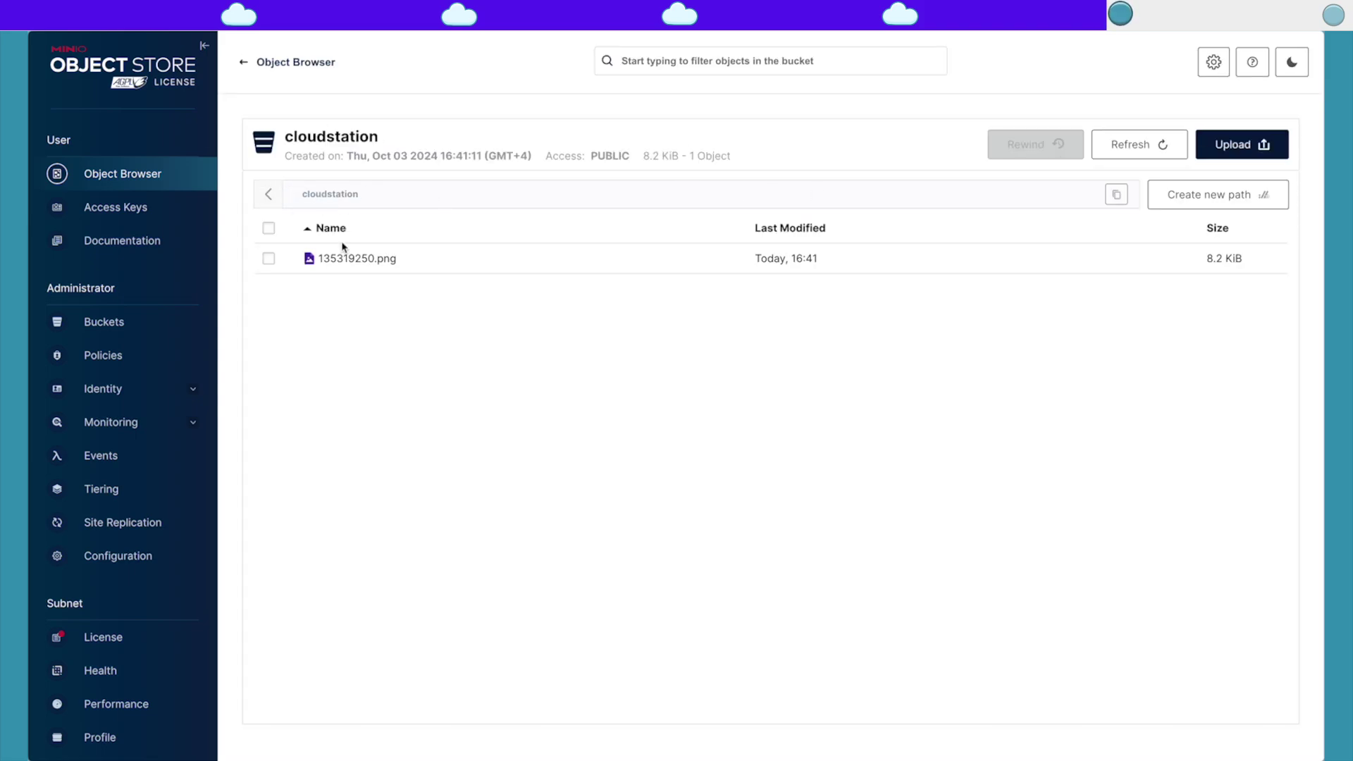
click(183, 323)
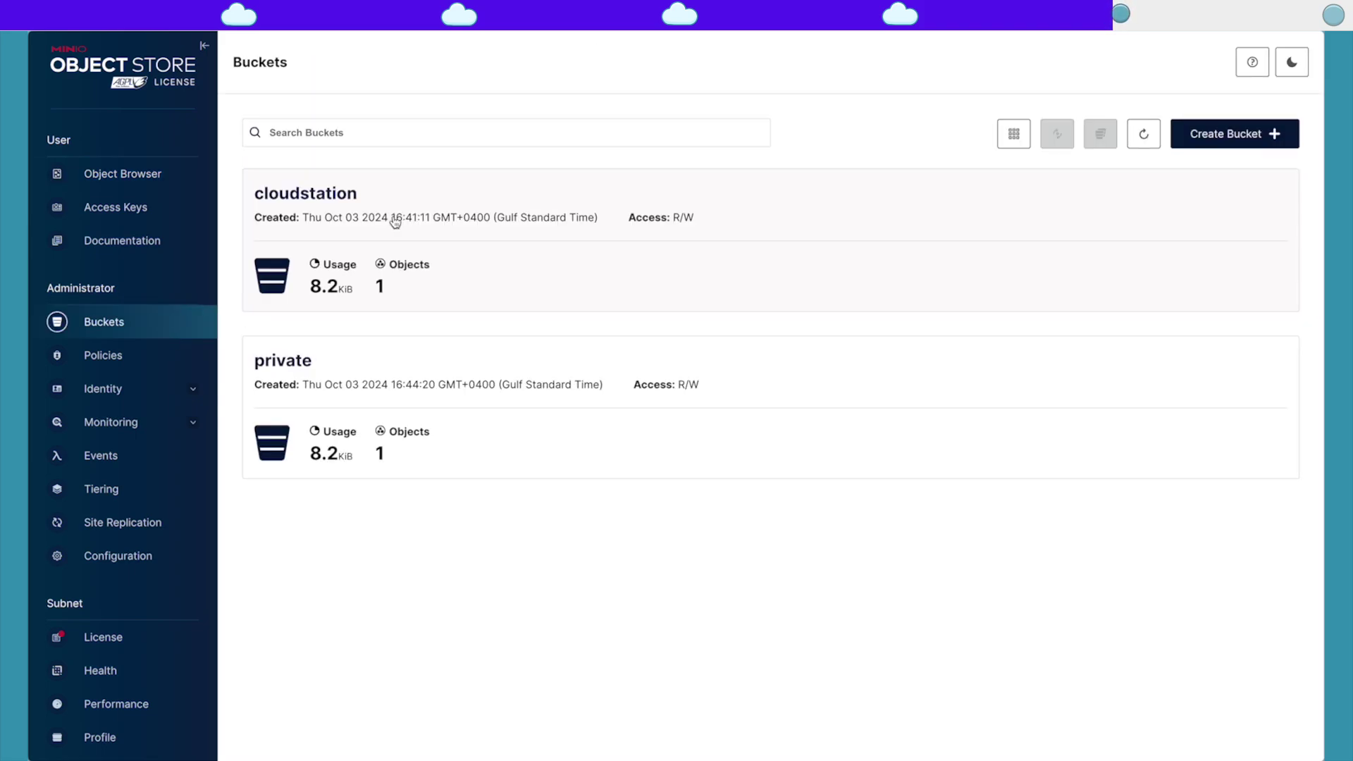
click(310, 190)
Step: Subscribe cloudstation to PUT - Object Uploaded events via arn:minio:sqs::webhook:webhook
click(296, 271)
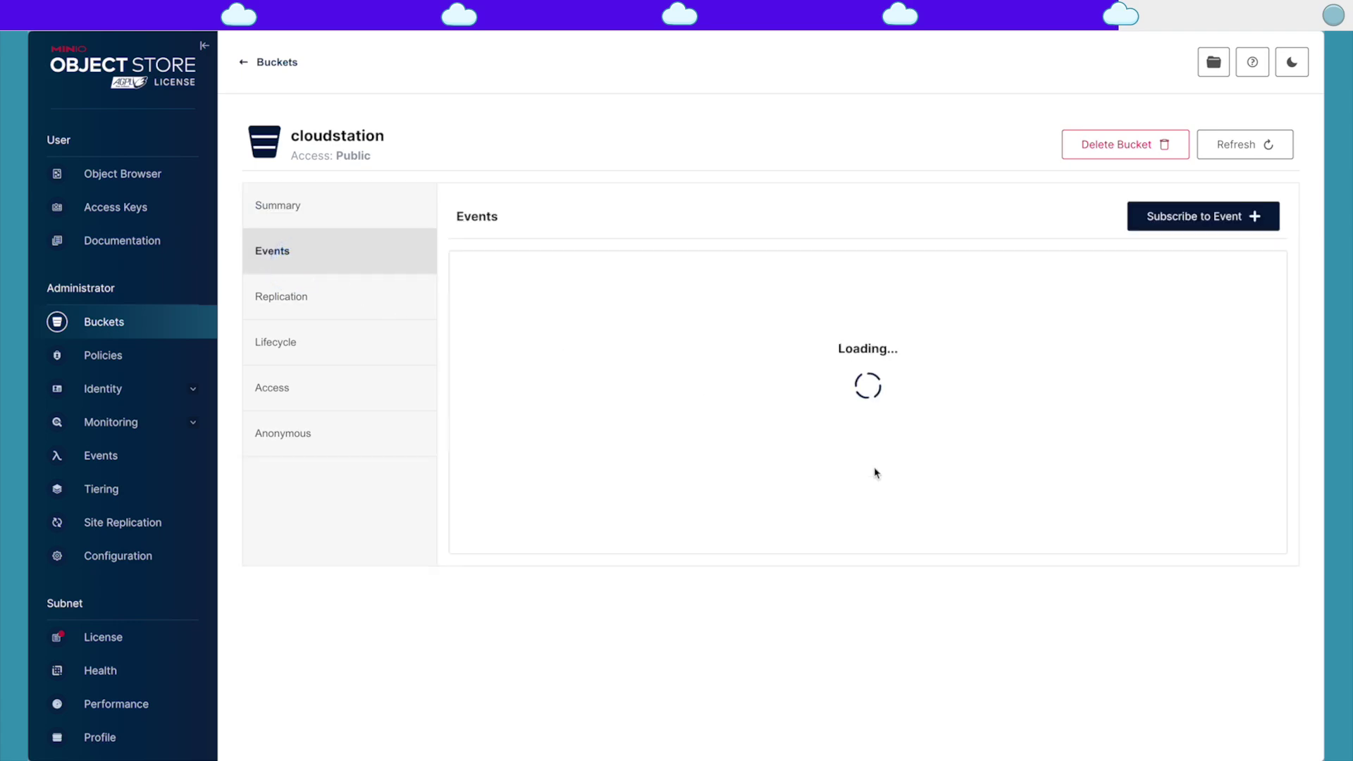
click(1204, 216)
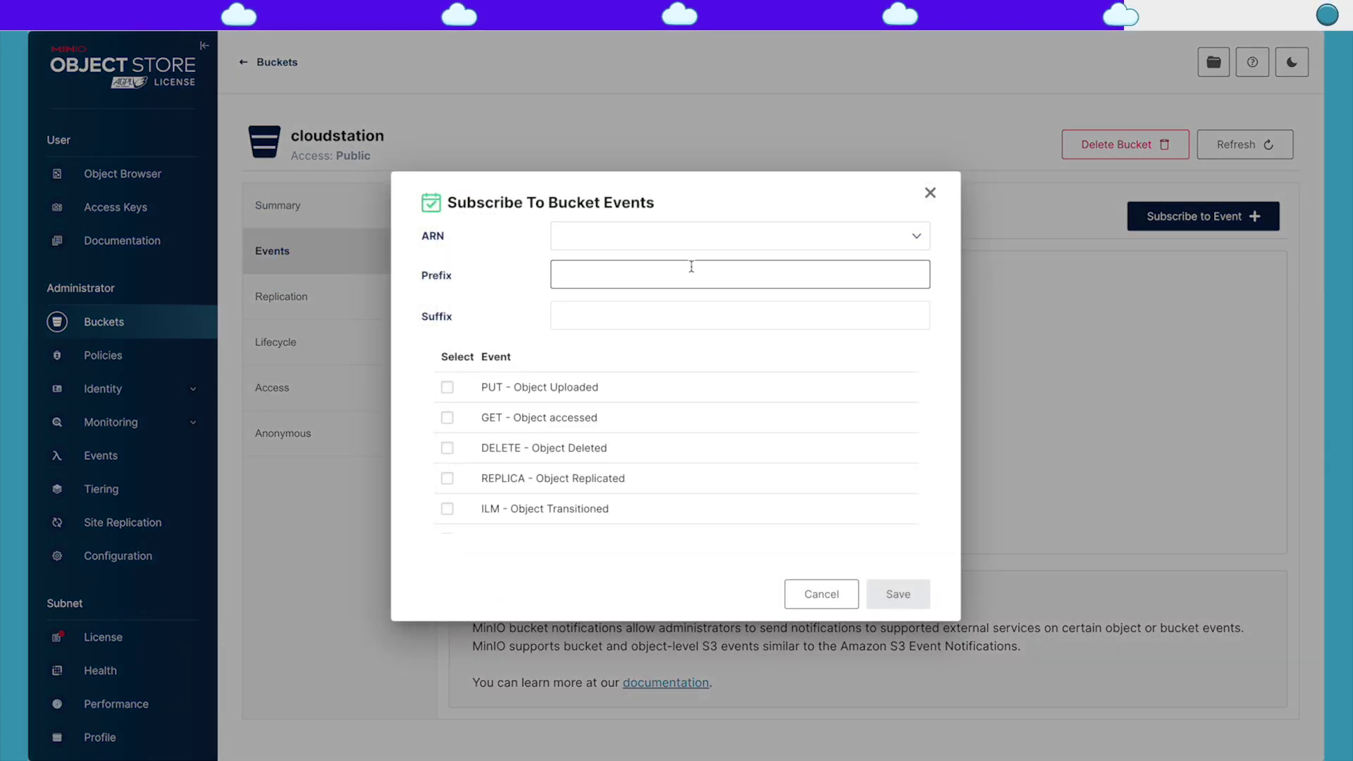
click(804, 243)
click(688, 267)
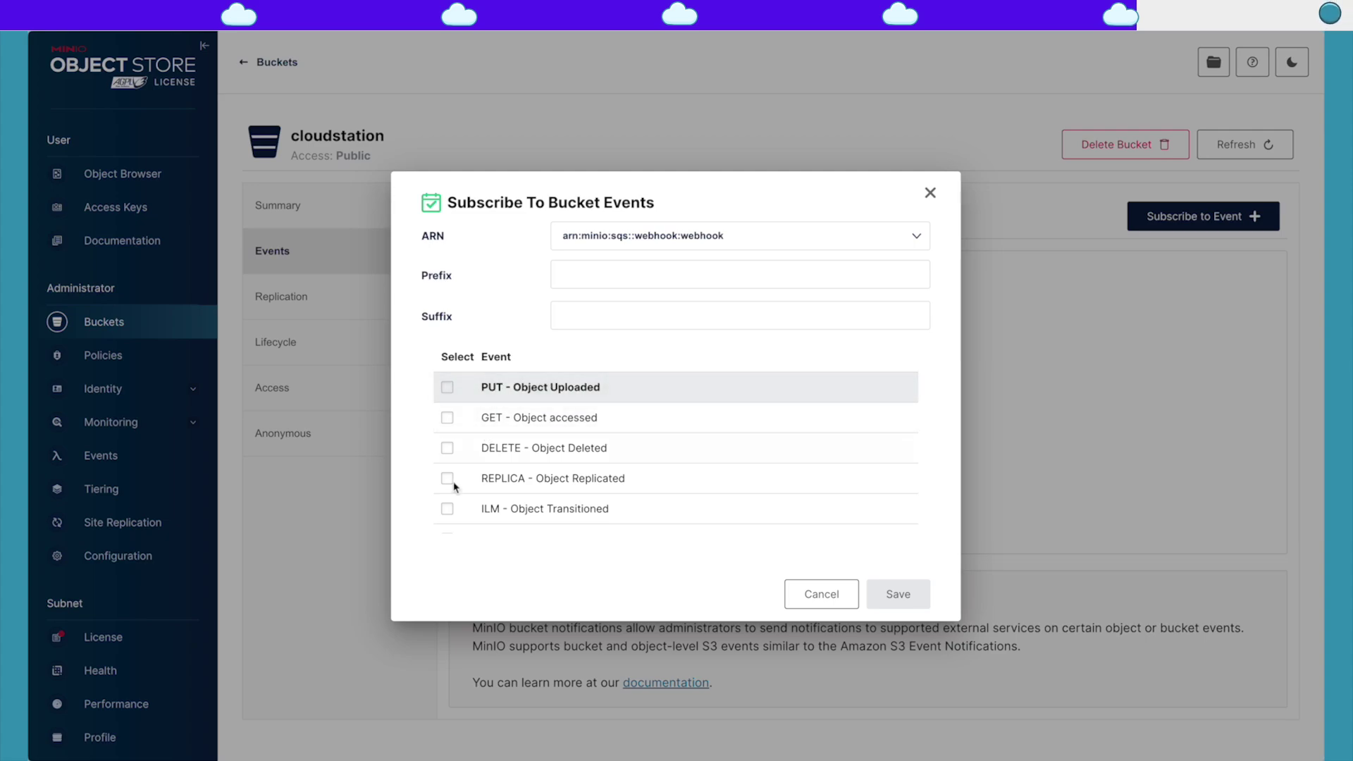
click(444, 388)
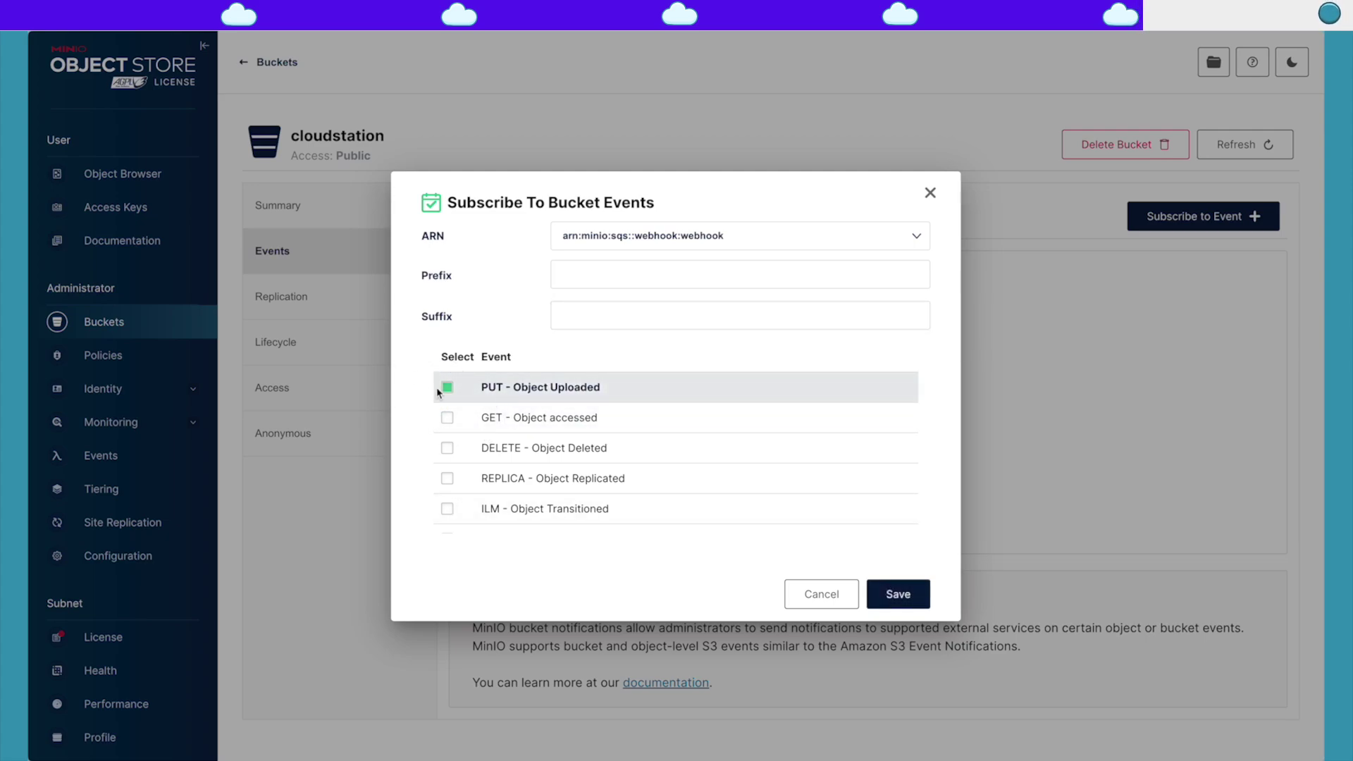
click(907, 599)
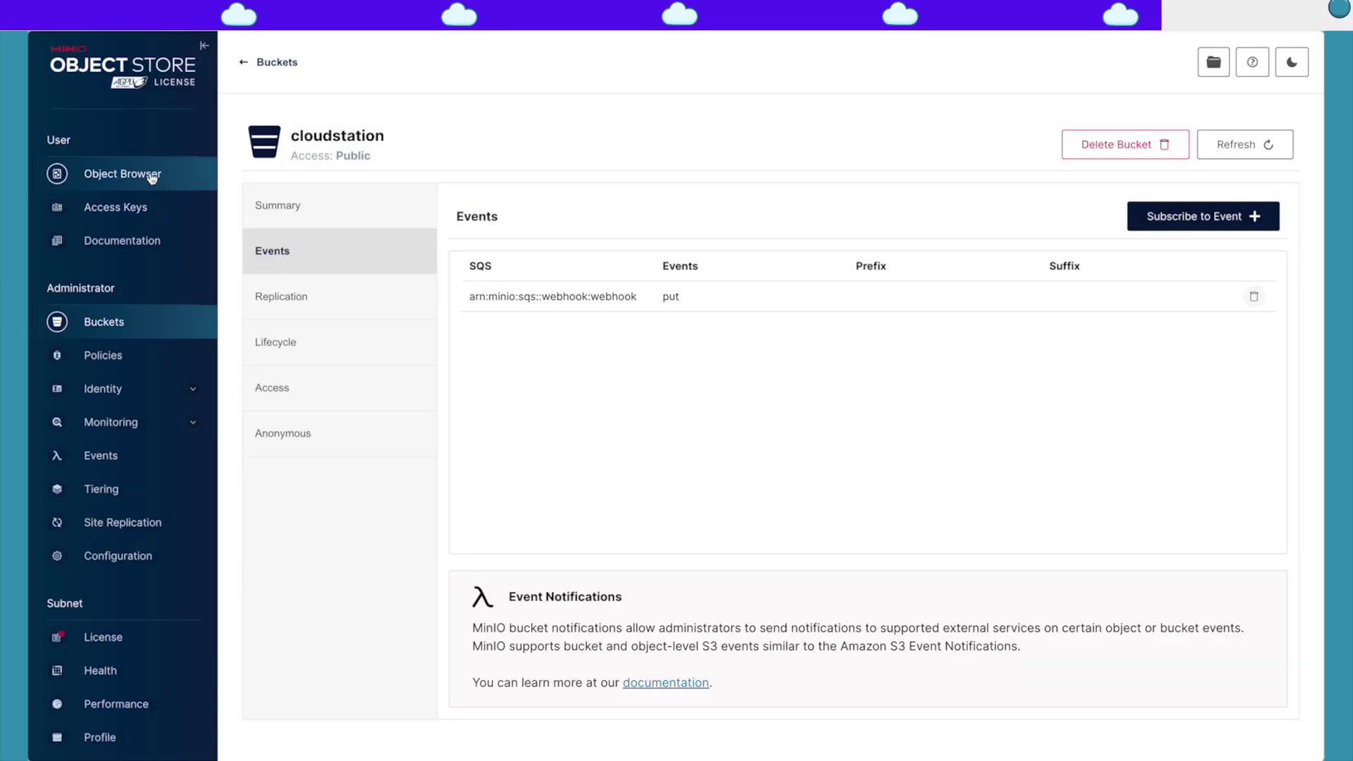
click(99, 177)
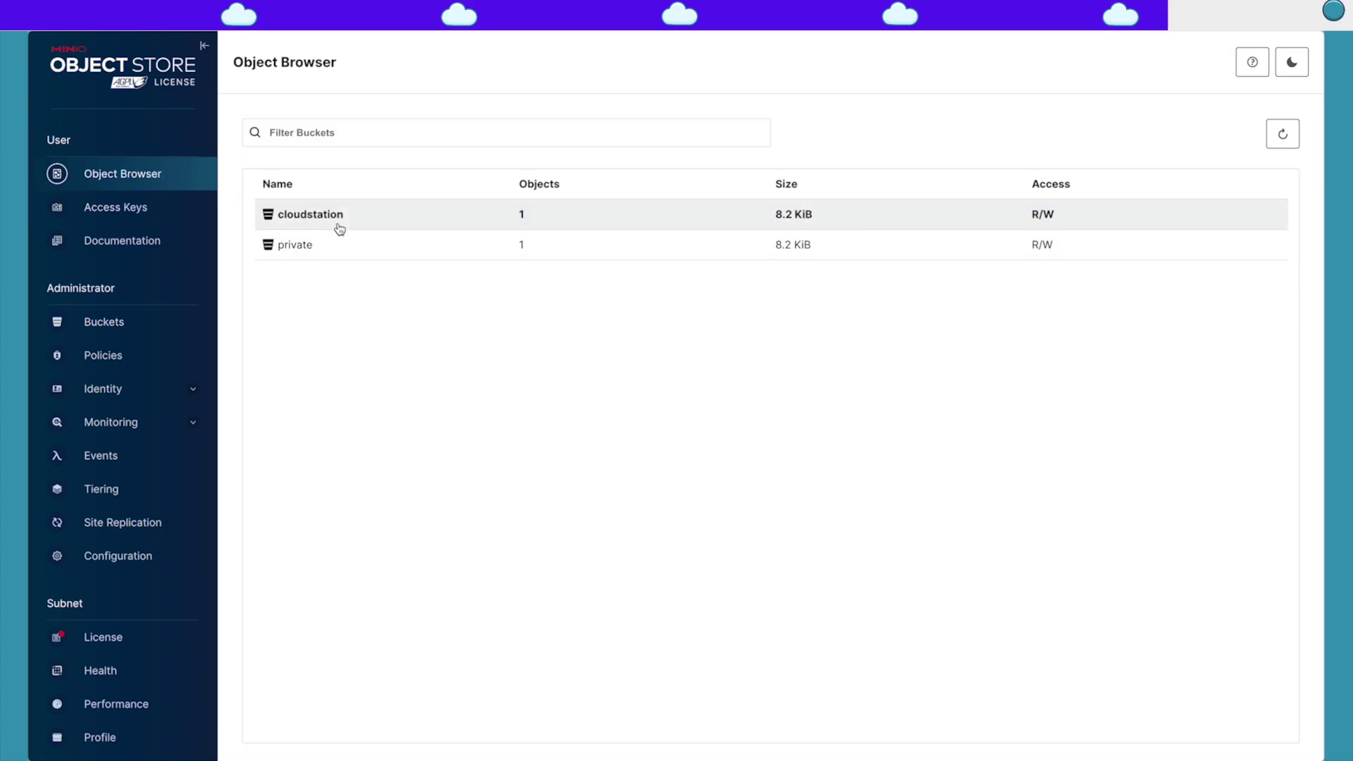
Step: Upload 24-hour_No-Code_Challenge_I_Almost_Succeeded.srt from Downloads into the cloudstation bucket
click(336, 217)
click(1248, 134)
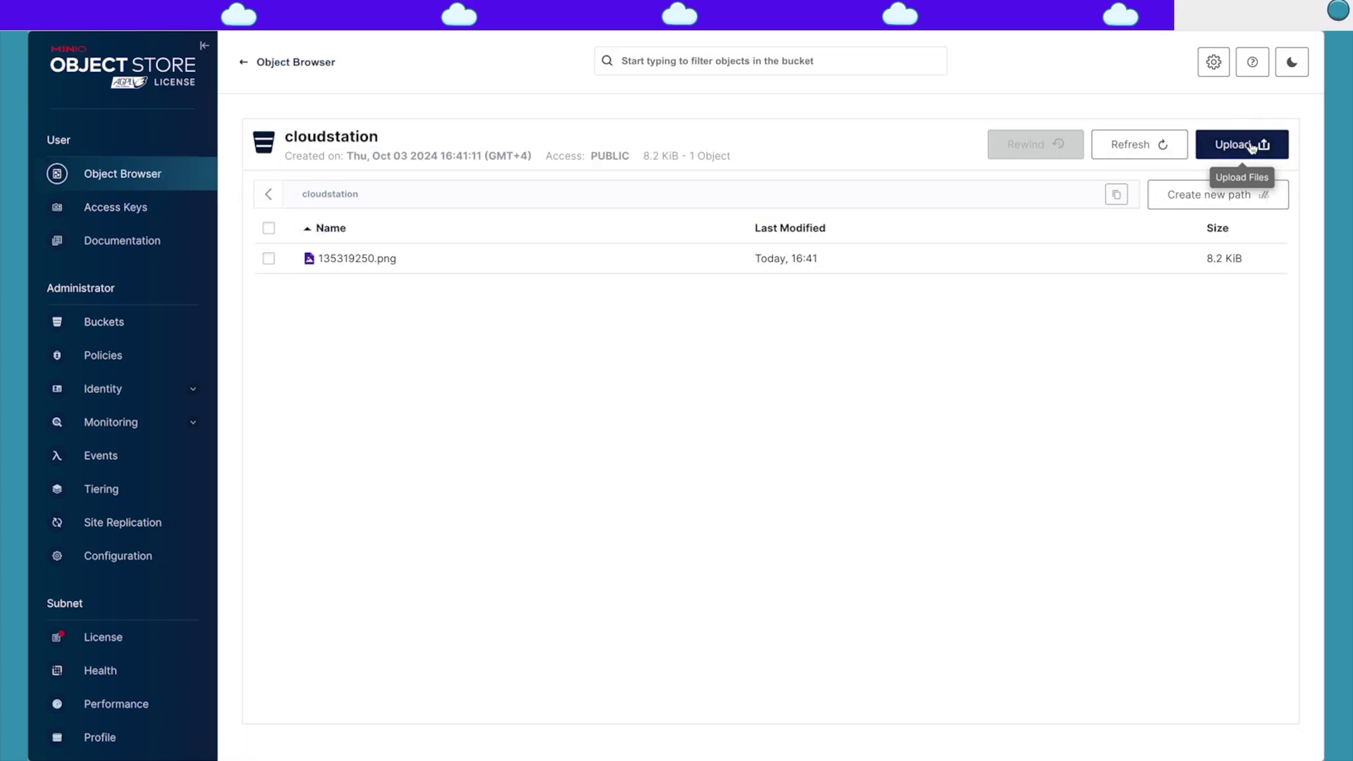
click(1254, 180)
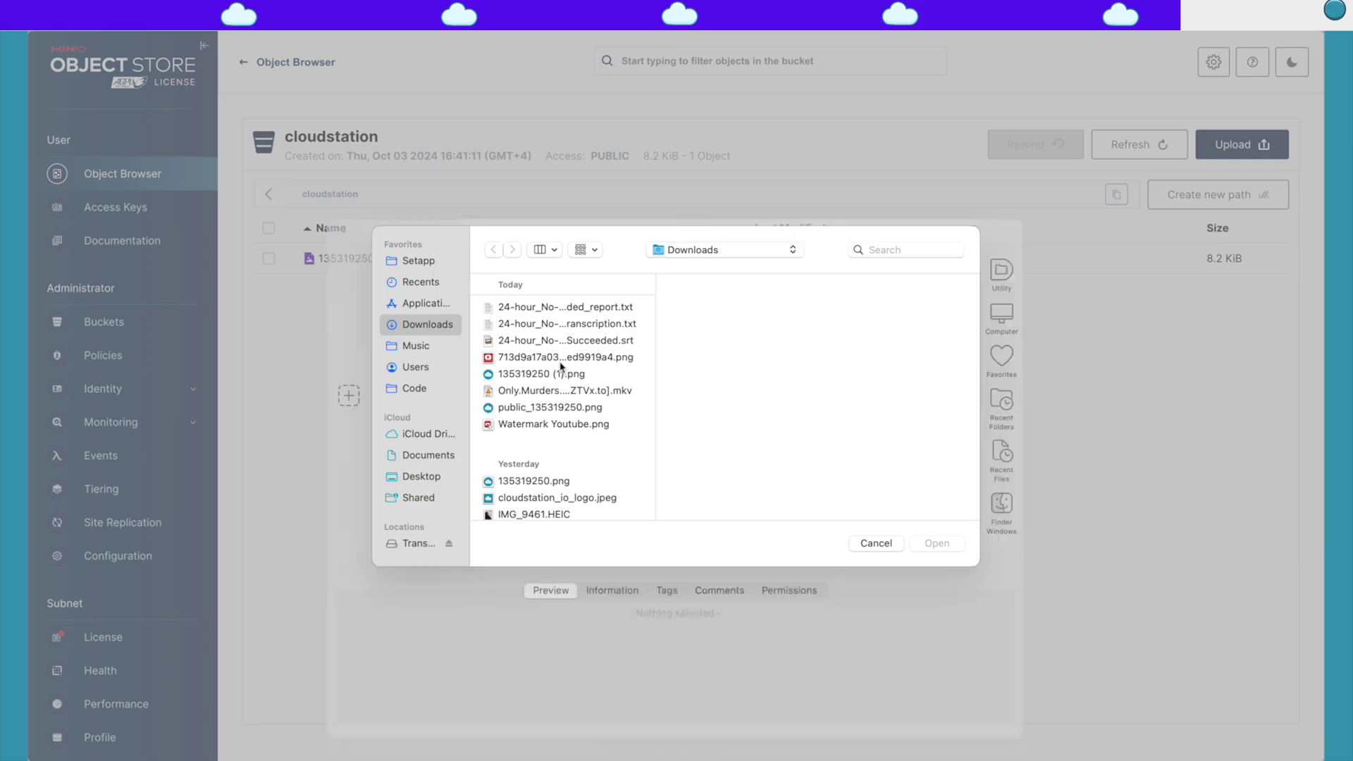
click(514, 342)
click(948, 543)
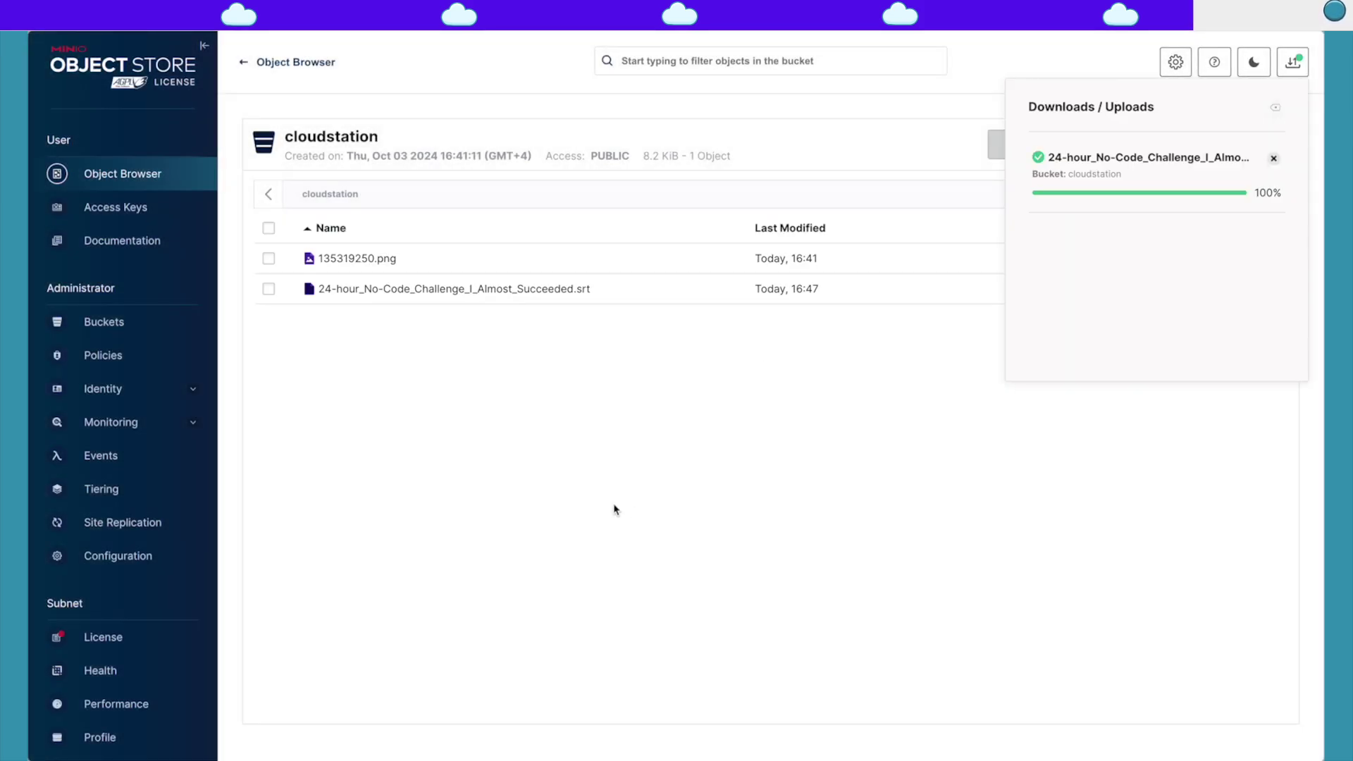
mouse_move(34, 574)
click(85, 352)
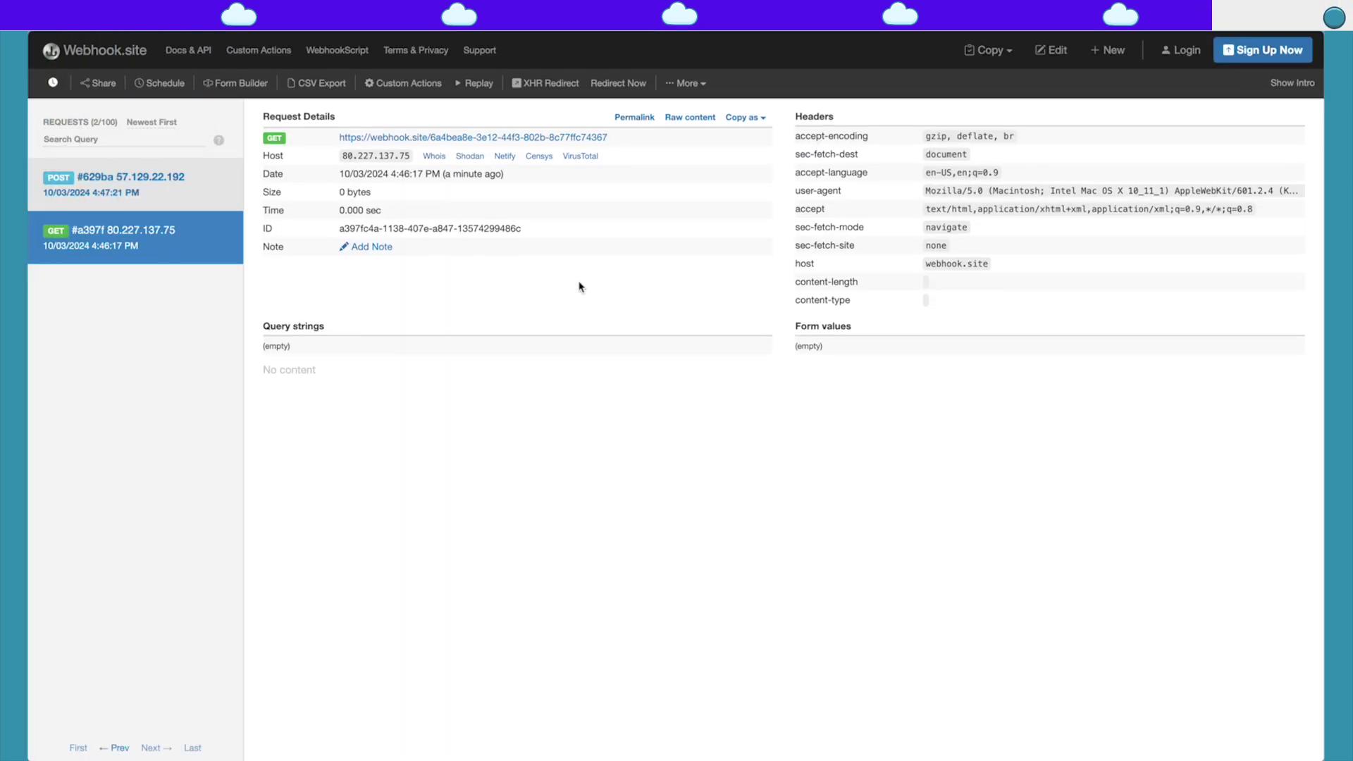
Step: Inspect the POST request's Raw Content JSON showing the s3:ObjectCreated:Put event
click(106, 176)
scroll(493, 463, down, 5)
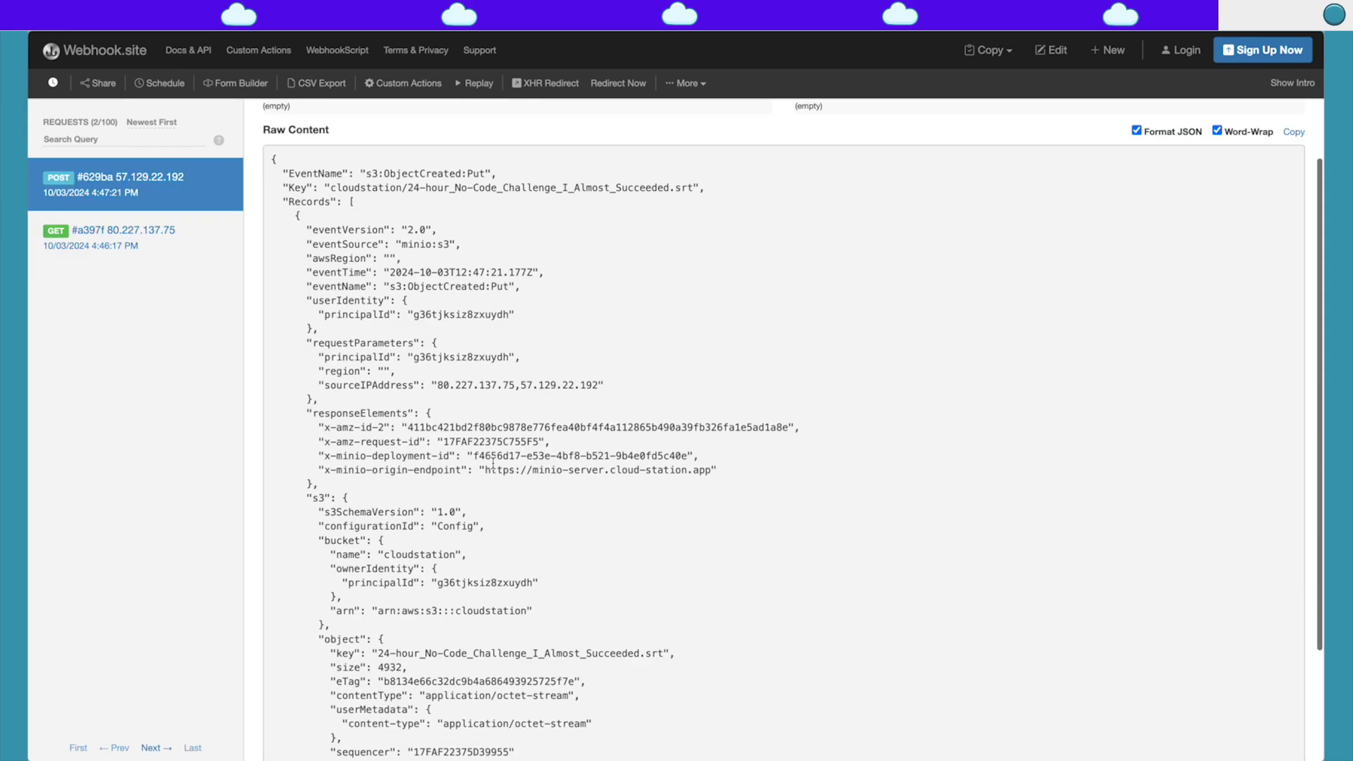
scroll(493, 463, up, 10)
scroll(395, 322, down, 10)
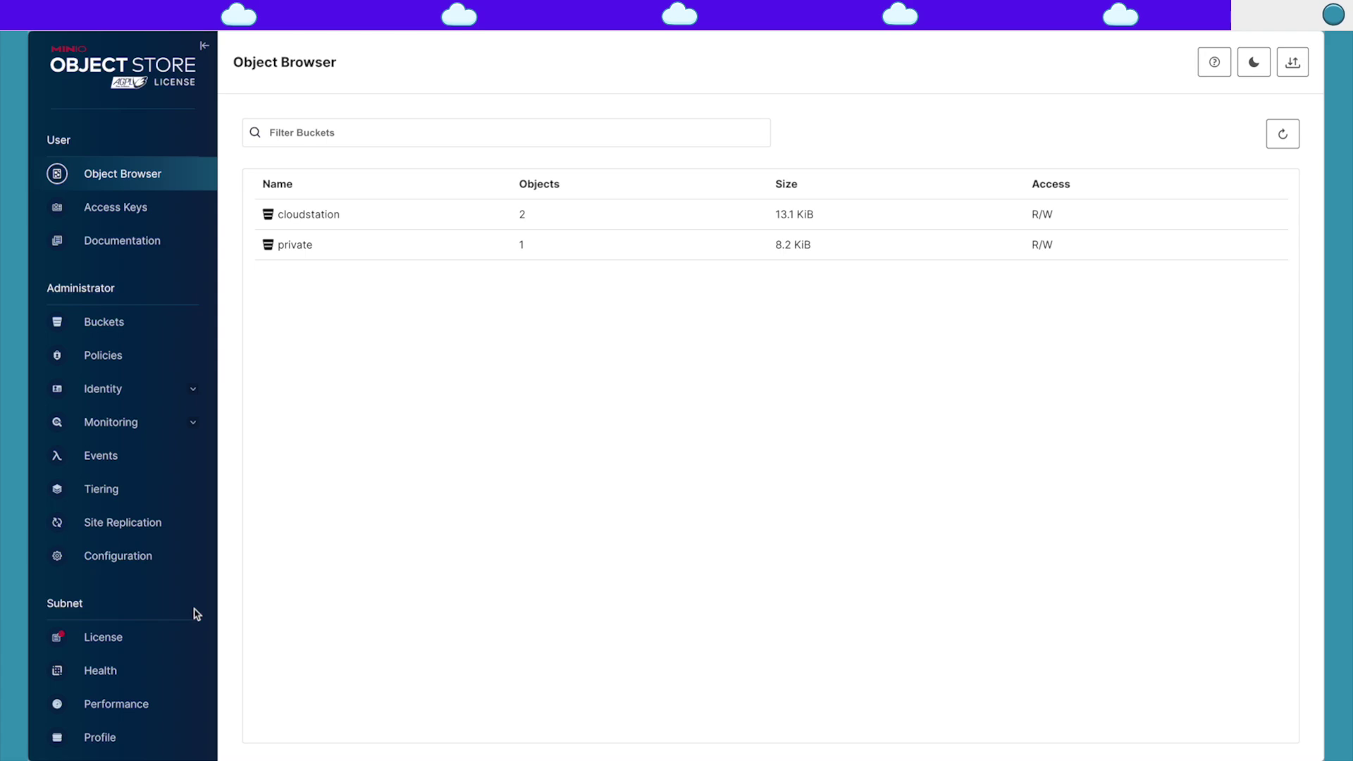
Step: Open Site Replication in MinIO Console and confirm no replication sites exist
click(120, 525)
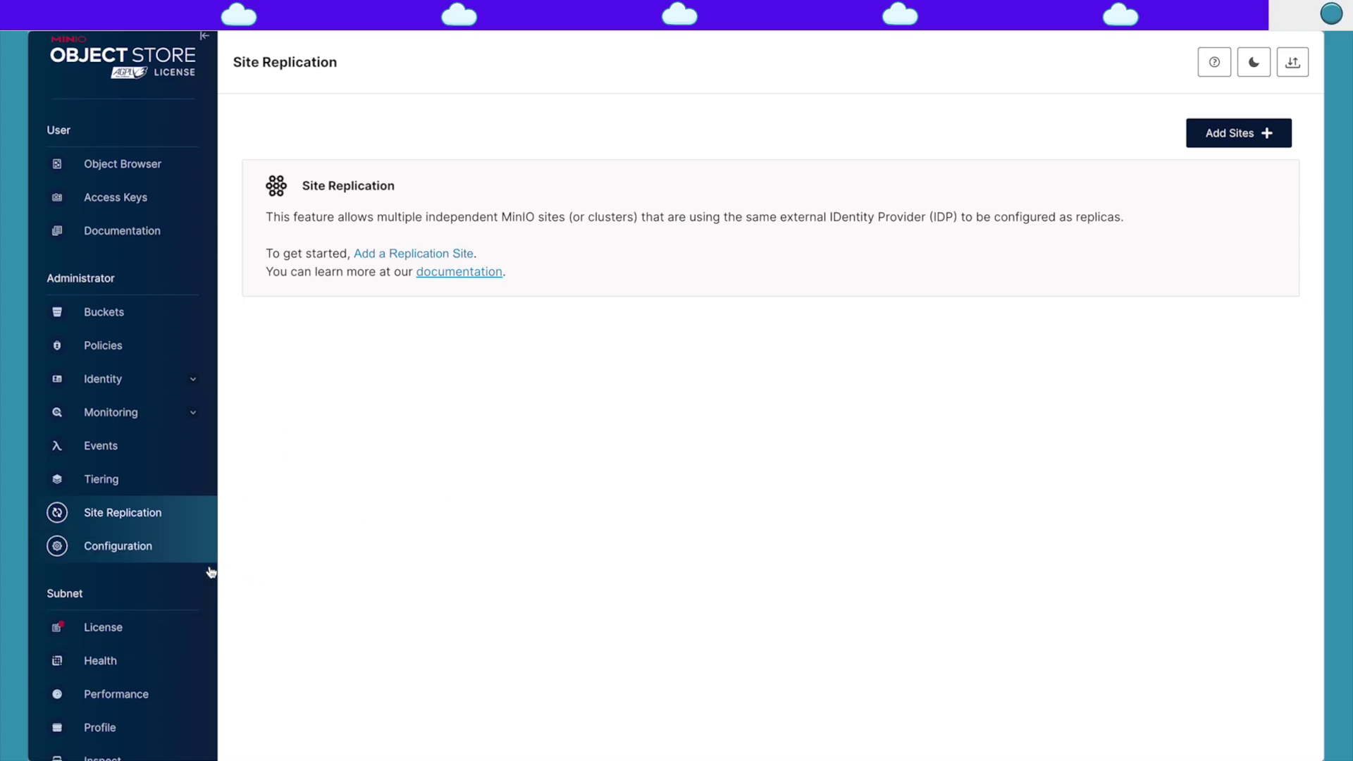
scroll(190, 635, down, 3)
scroll(165, 705, up, 3)
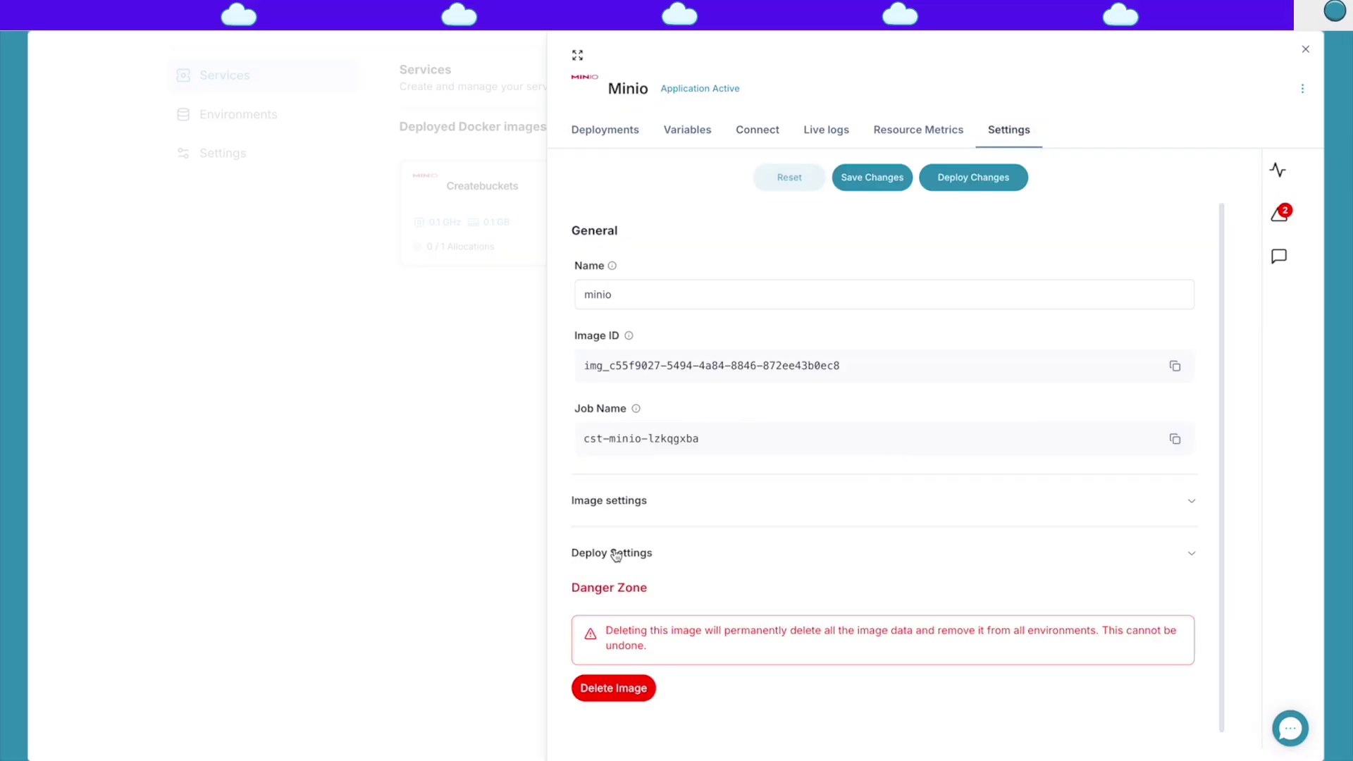
Step: Set the Minio service's RAM to 1.6 GB under Deploy Settings > Resources and deploy changes
click(613, 552)
scroll(743, 568, down, 10)
scroll(664, 601, down, 2)
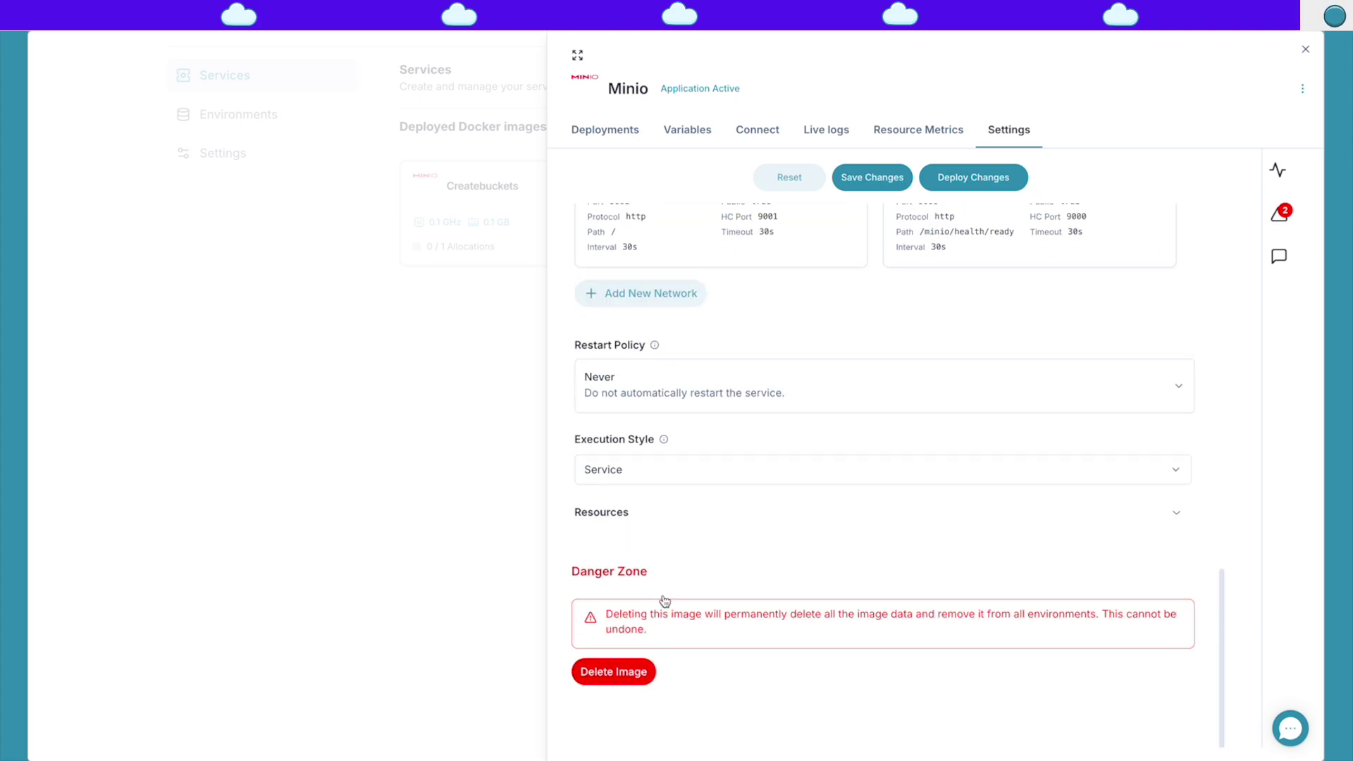
click(604, 517)
scroll(765, 534, down, 6)
scroll(765, 534, down, 3)
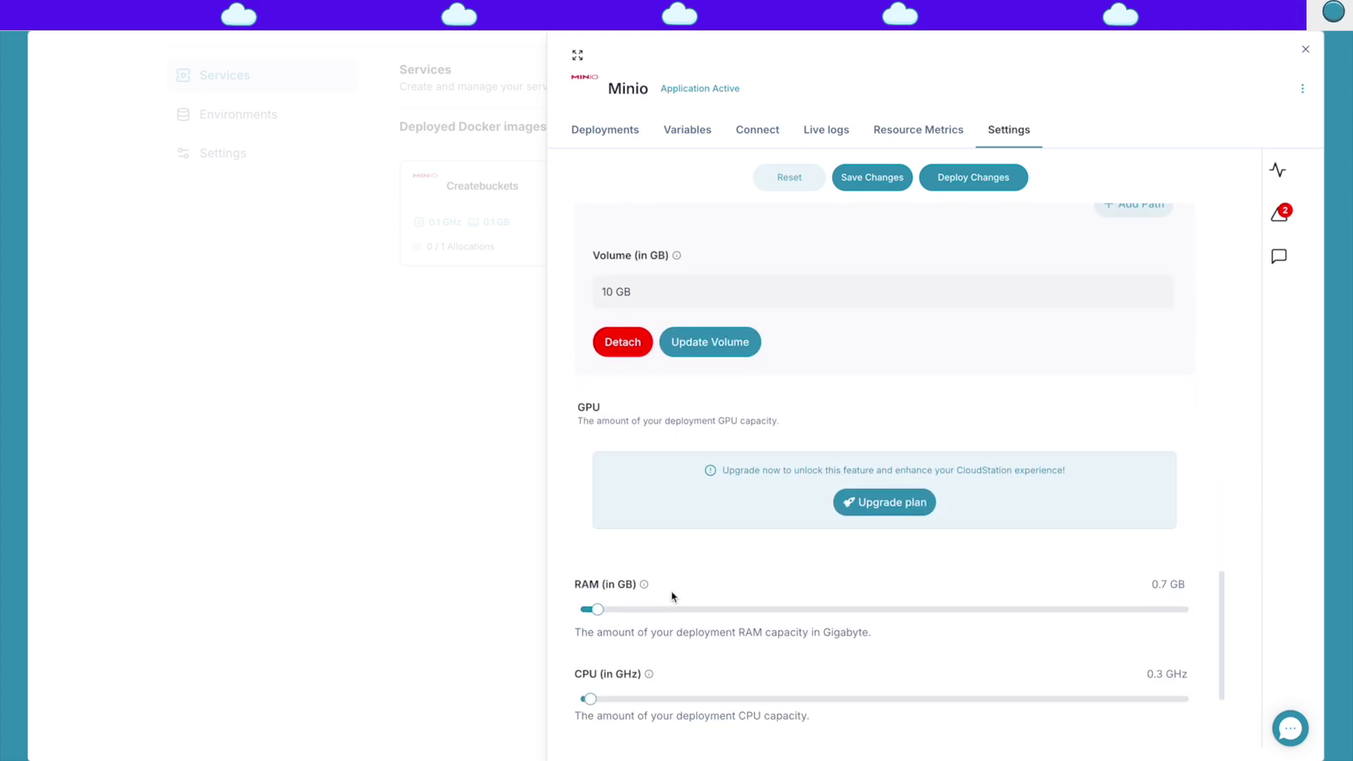
drag(596, 535, 615, 535)
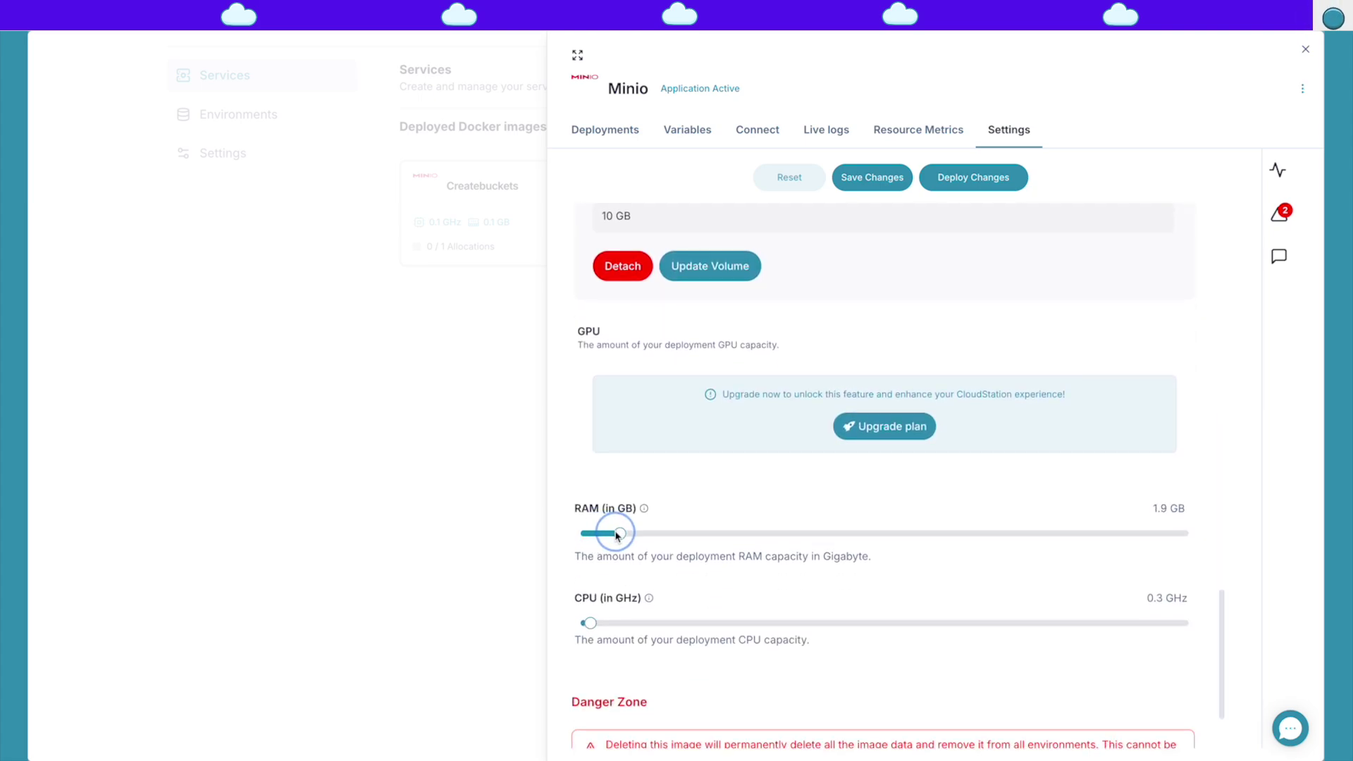
mouse_move(620, 535)
mouse_down()
mouse_move(603, 537)
mouse_move(621, 556)
mouse_up()
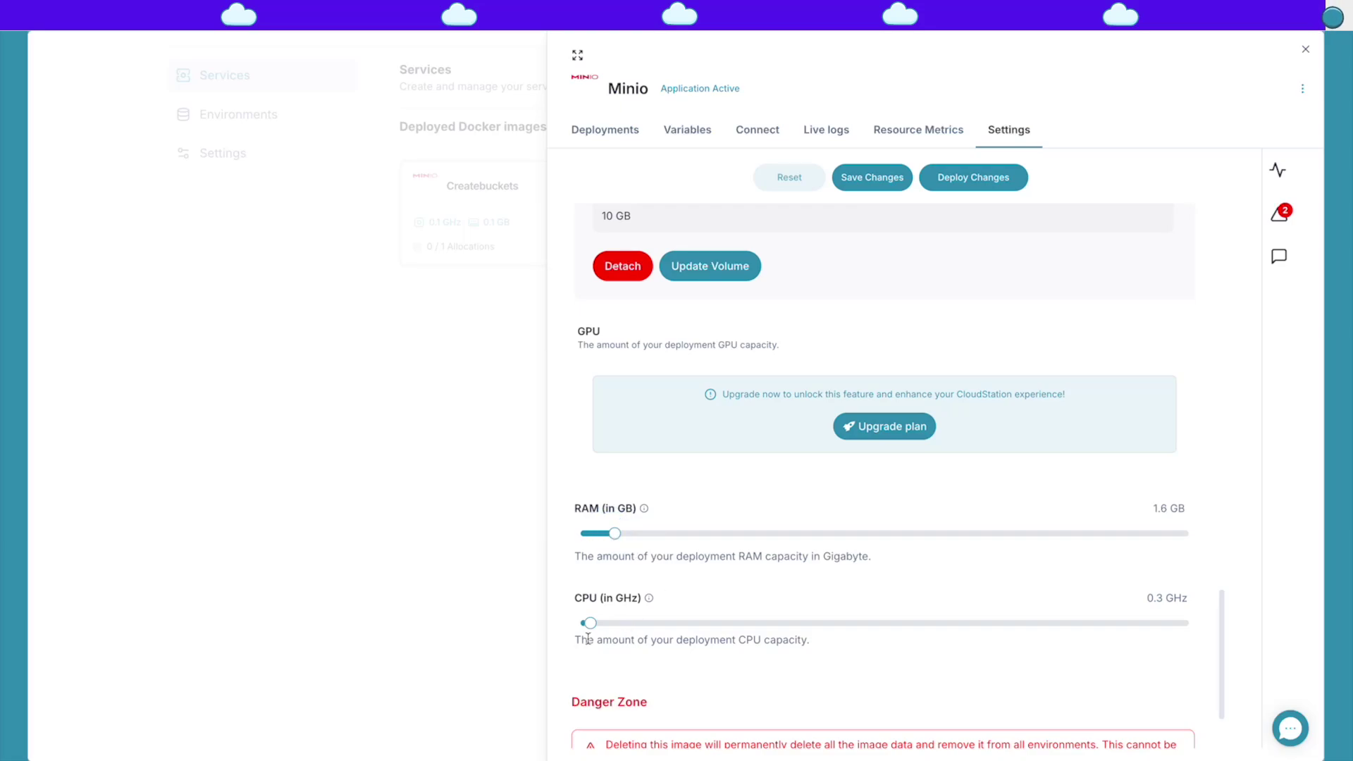
scroll(723, 475, up, 15)
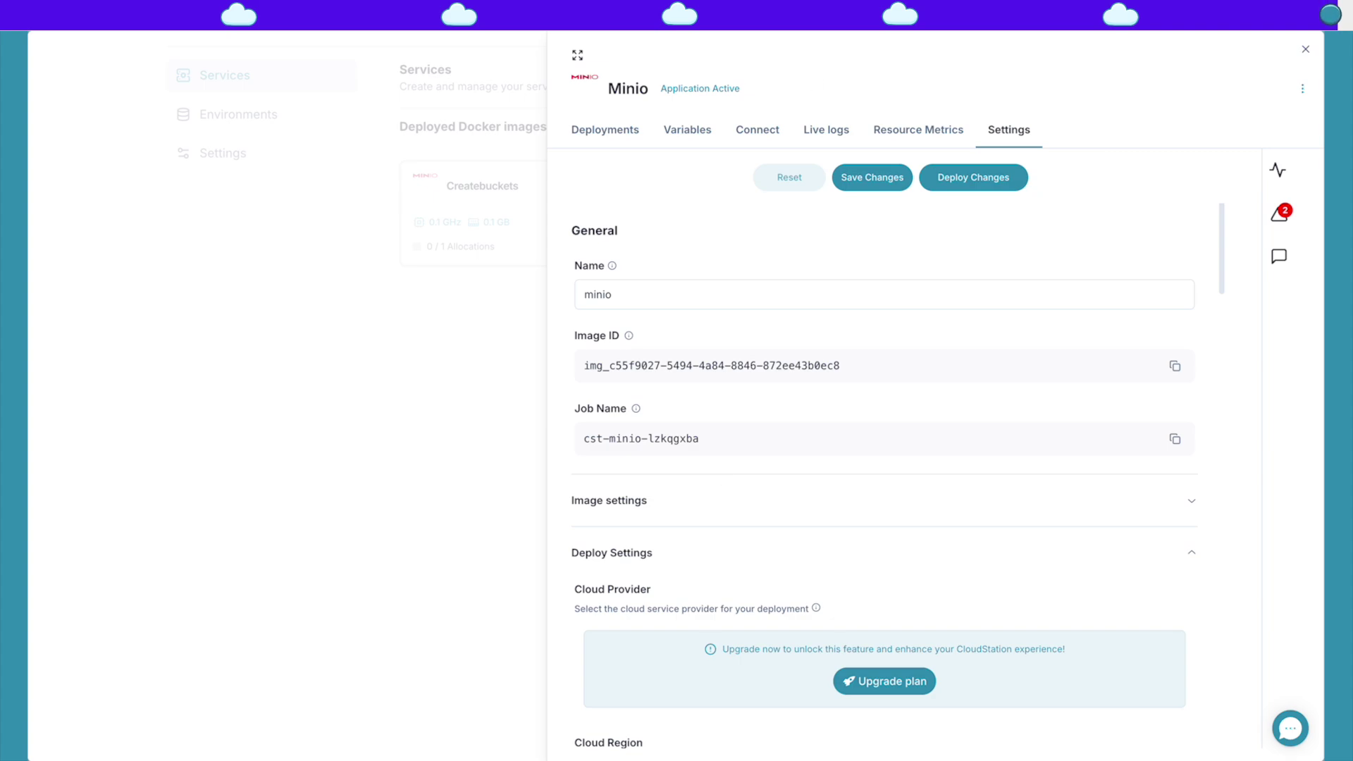
click(456, 465)
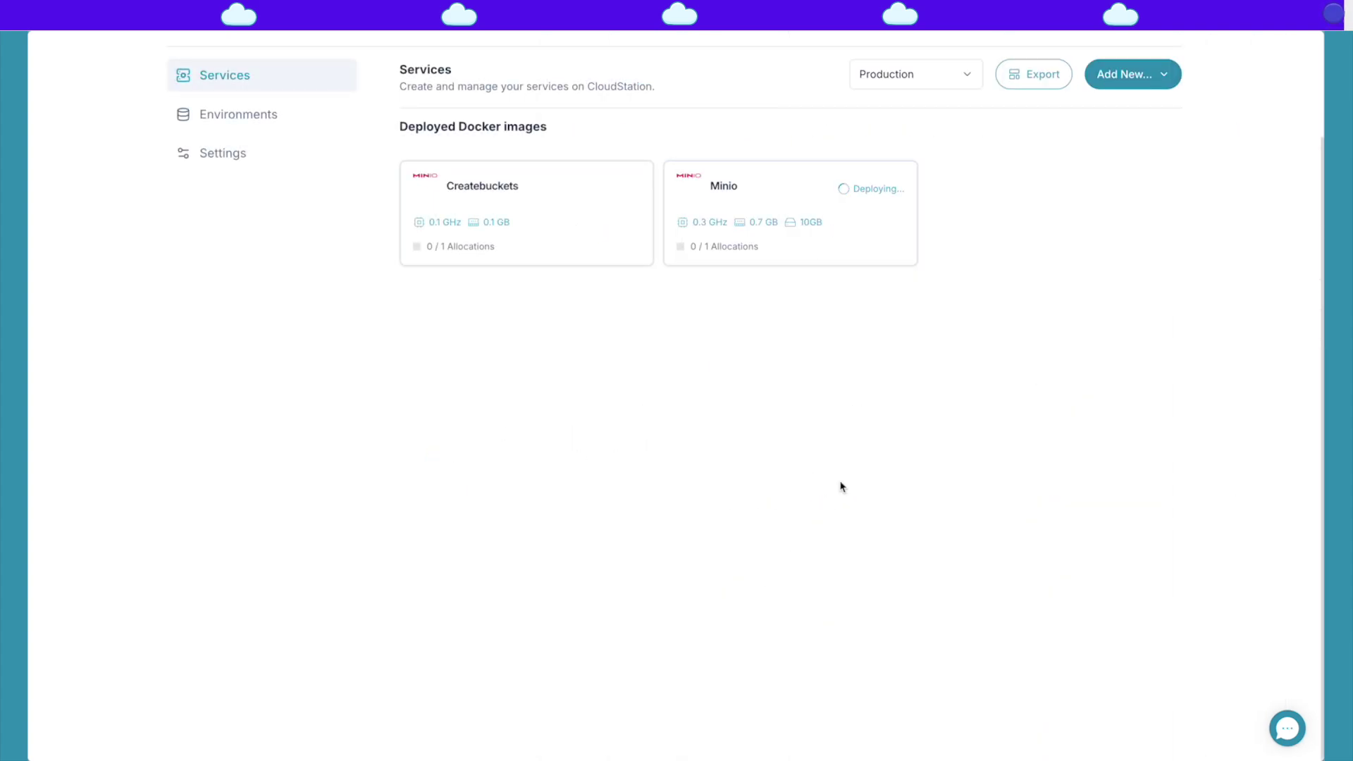